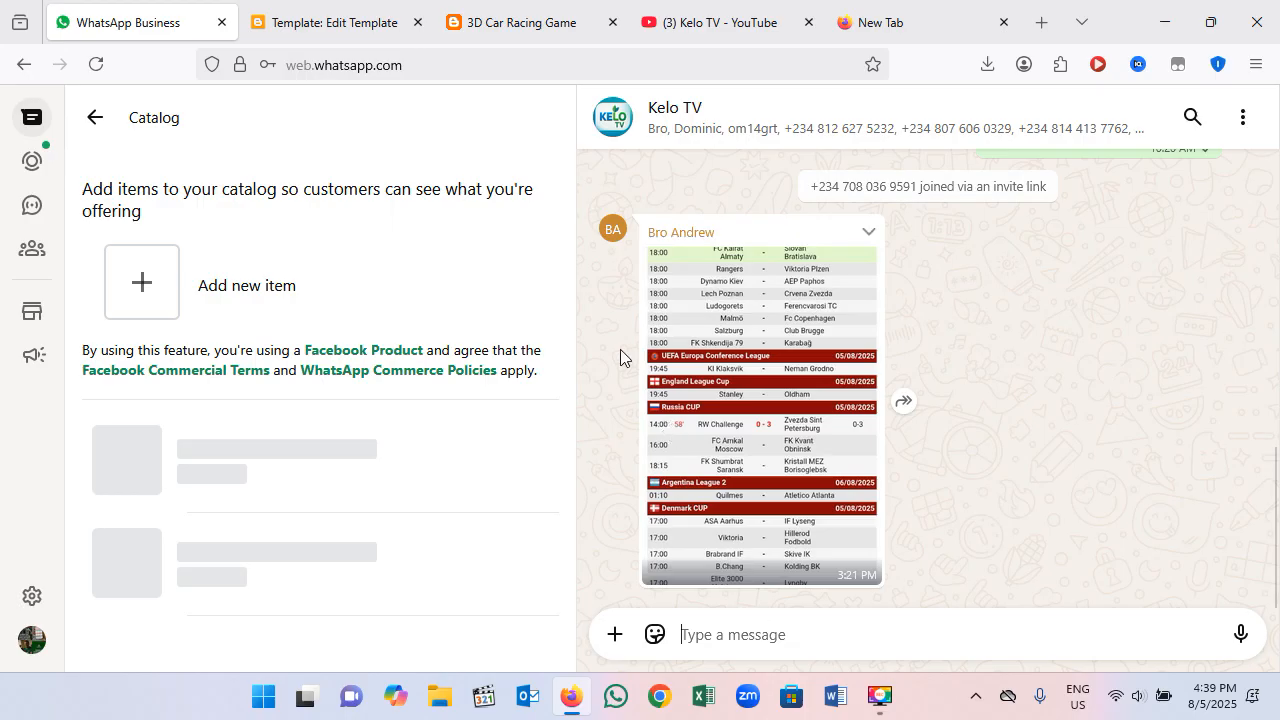
Step: Open the 3D Car Racing Game page, start a race, mute and unmute the sound, and start racing again
click(522, 27)
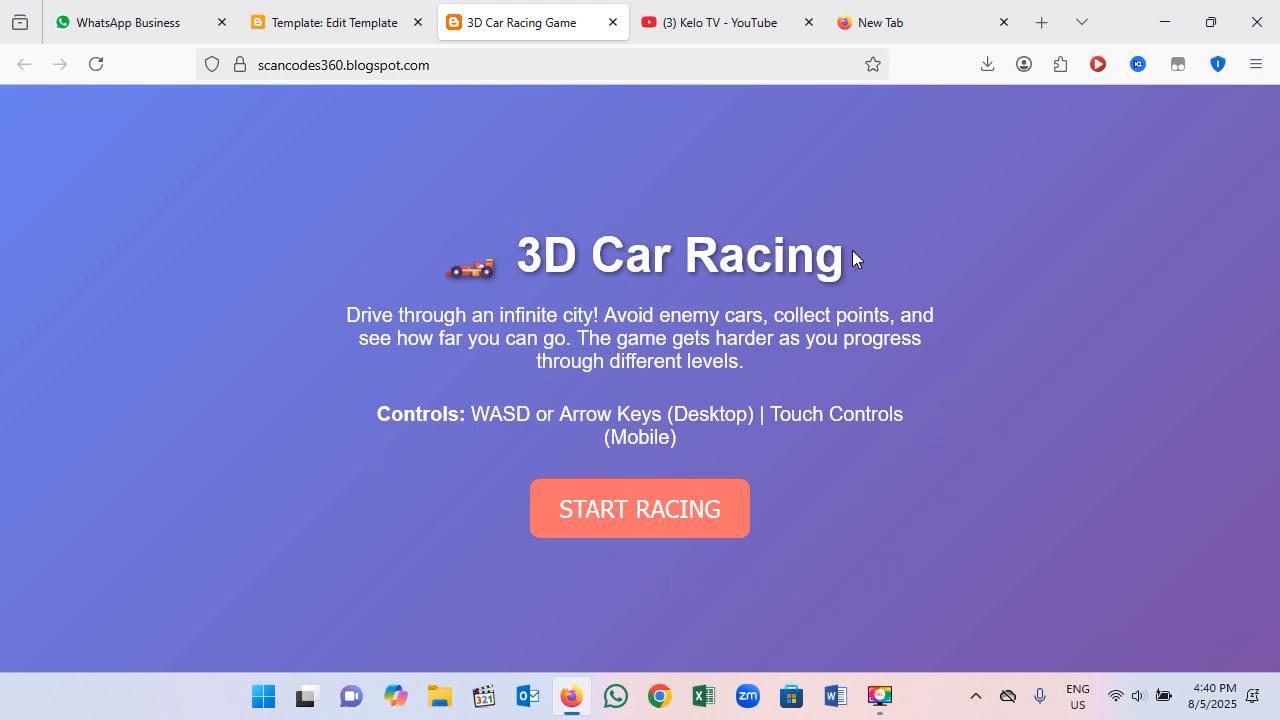
click(637, 531)
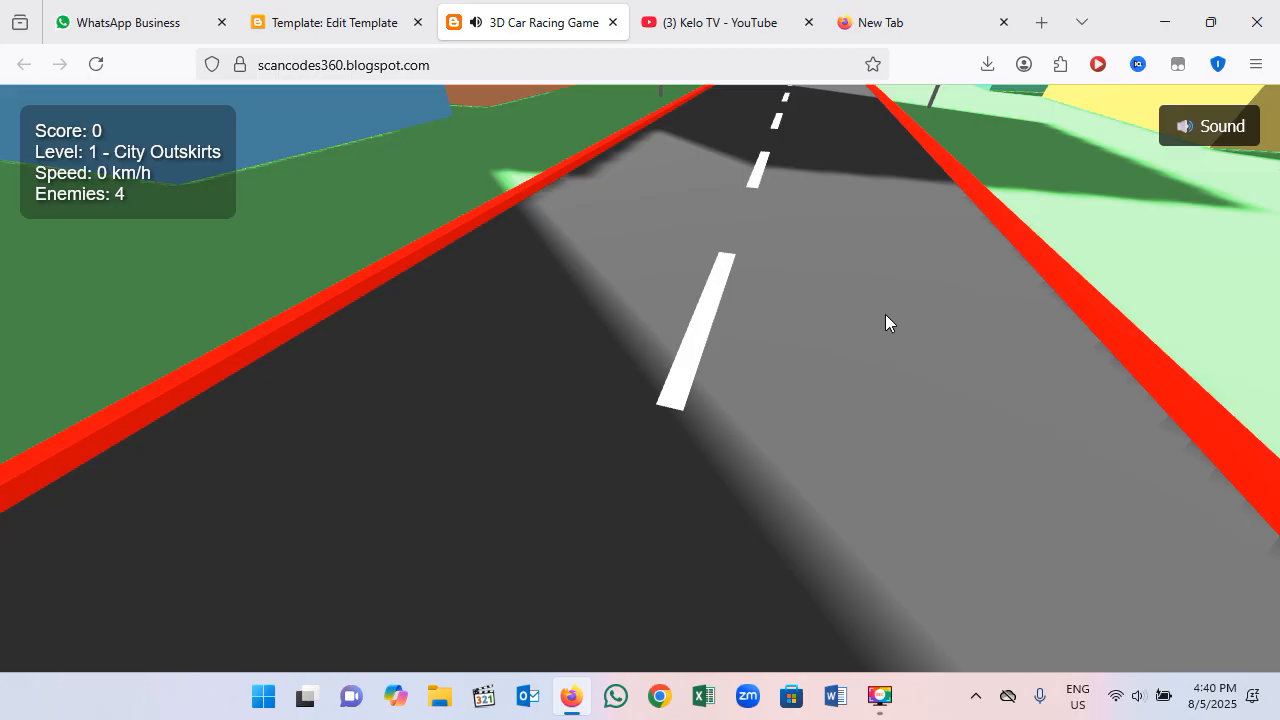
click(1210, 130)
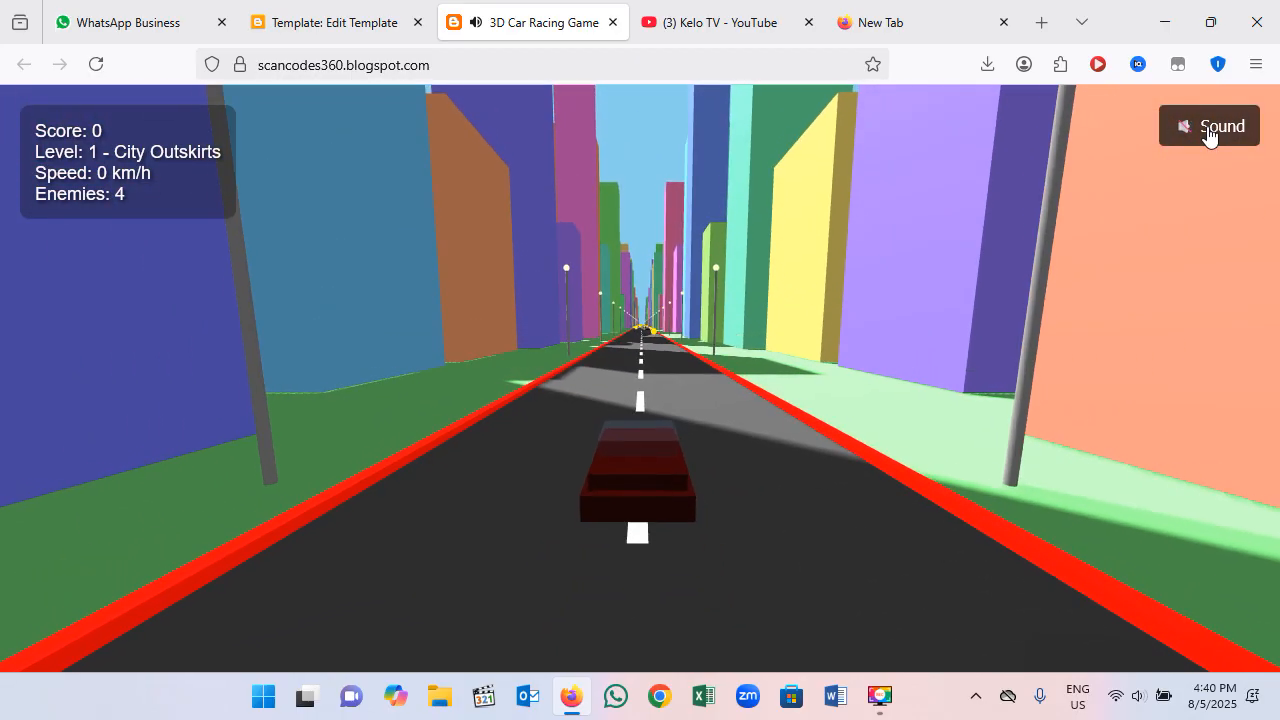
click(1205, 130)
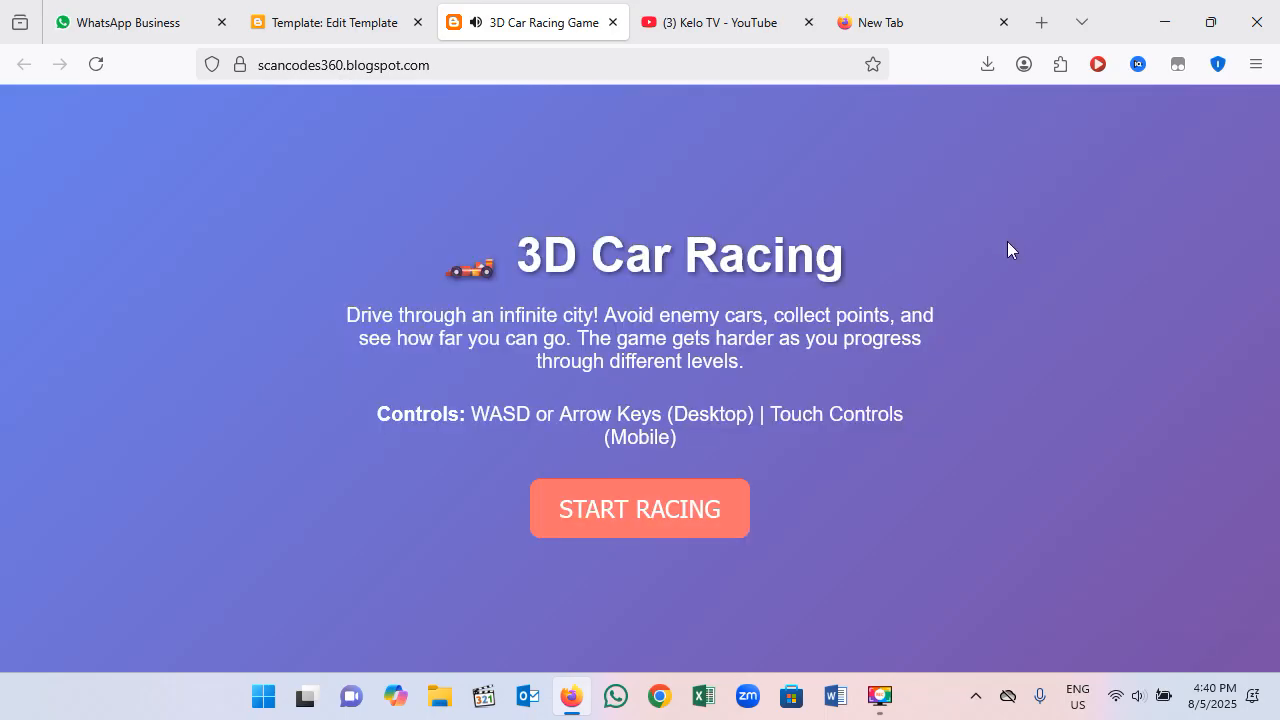
click(665, 526)
click(728, 510)
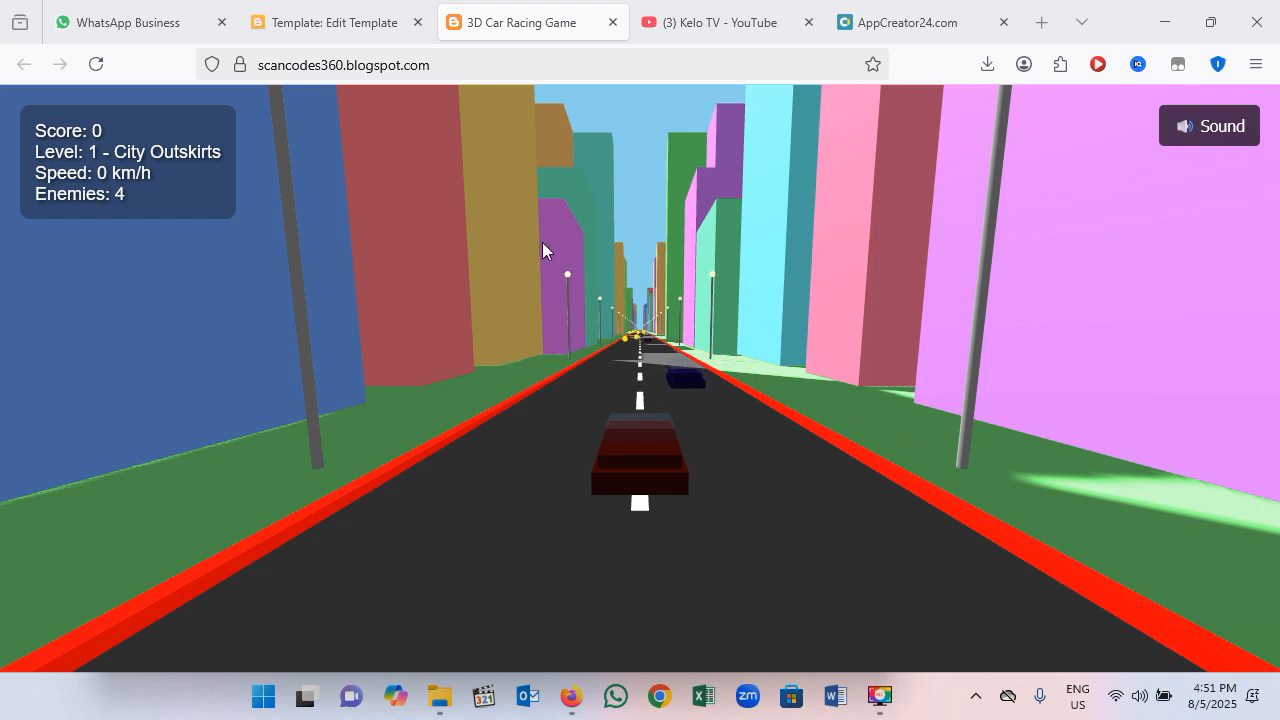
Step: Copy the entire HTML code from the Blogger template editor
click(345, 30)
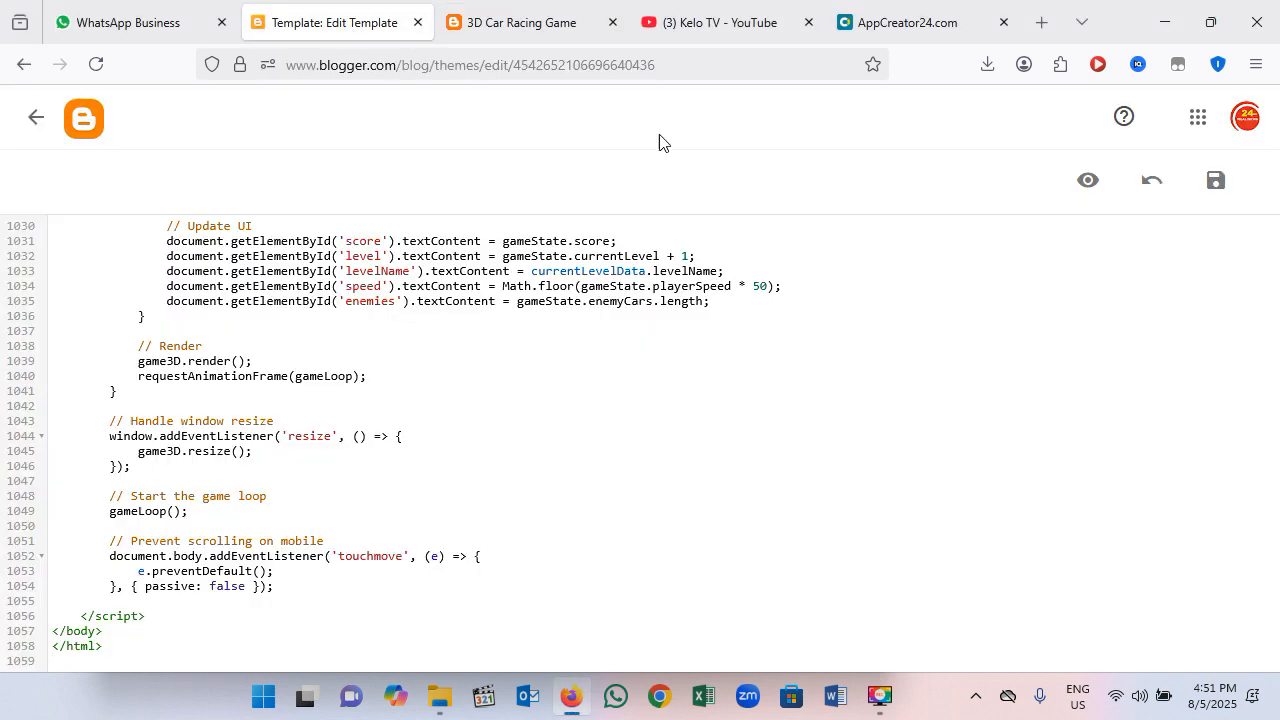
key(ctrl+a)
right_click(339, 337)
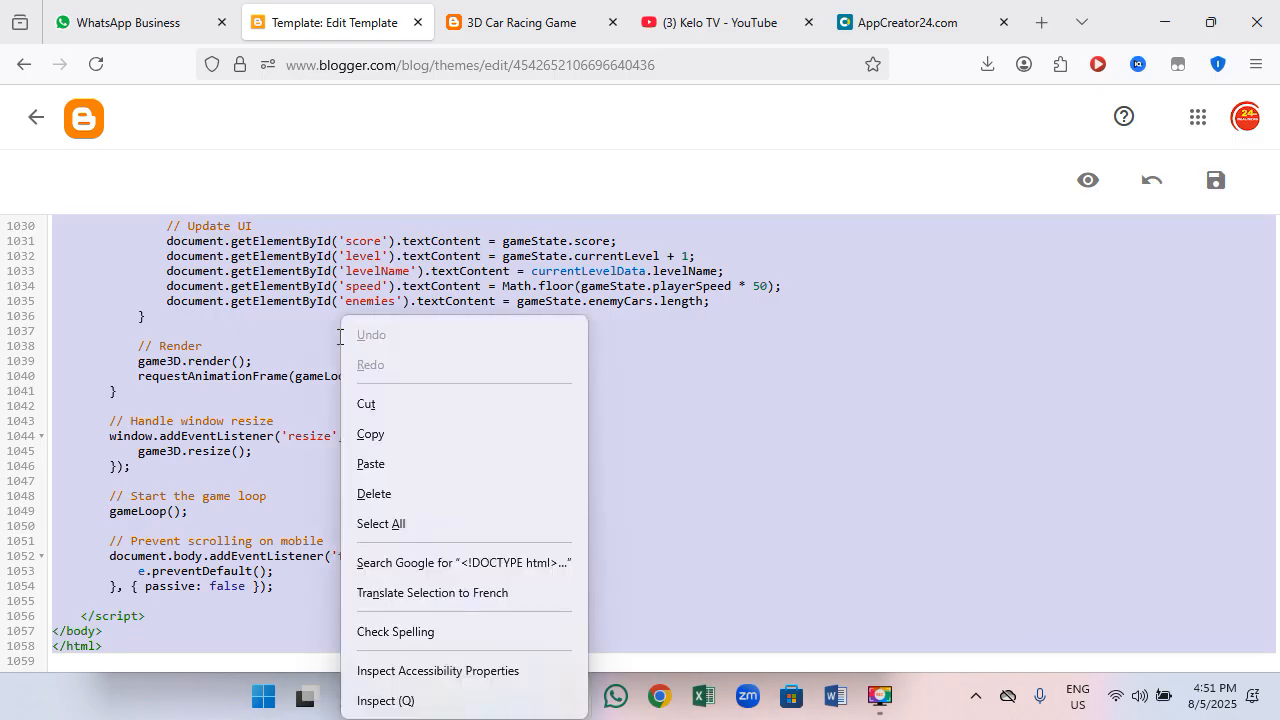
click(419, 431)
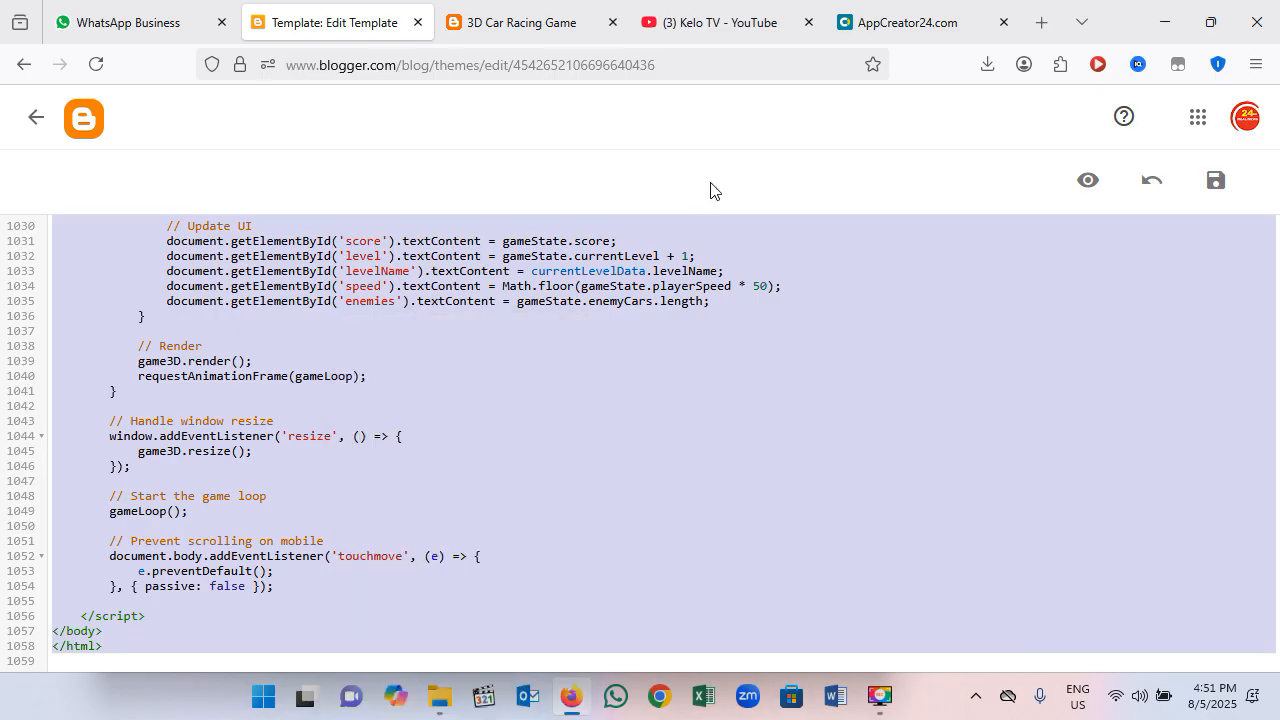
Step: Switch to AppCreator24 and return from the car race HTML section to the list of sections without saving
click(875, 30)
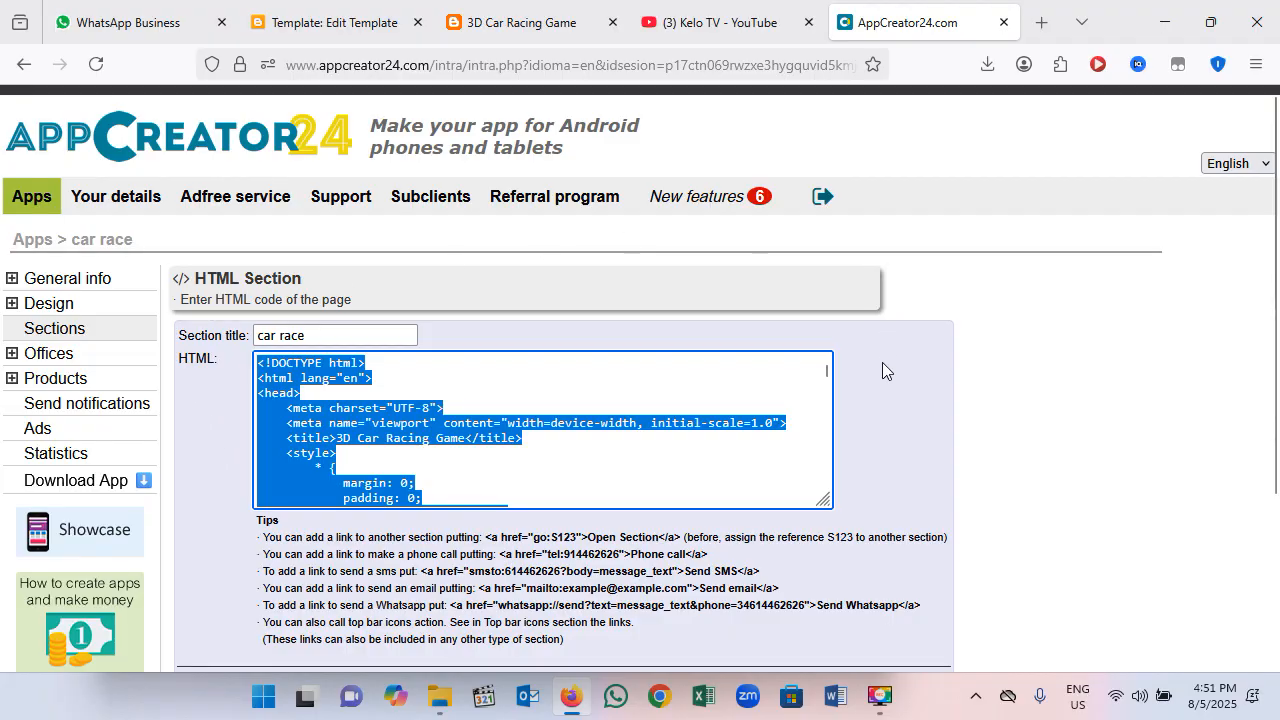
scroll(700, 420, down, 2)
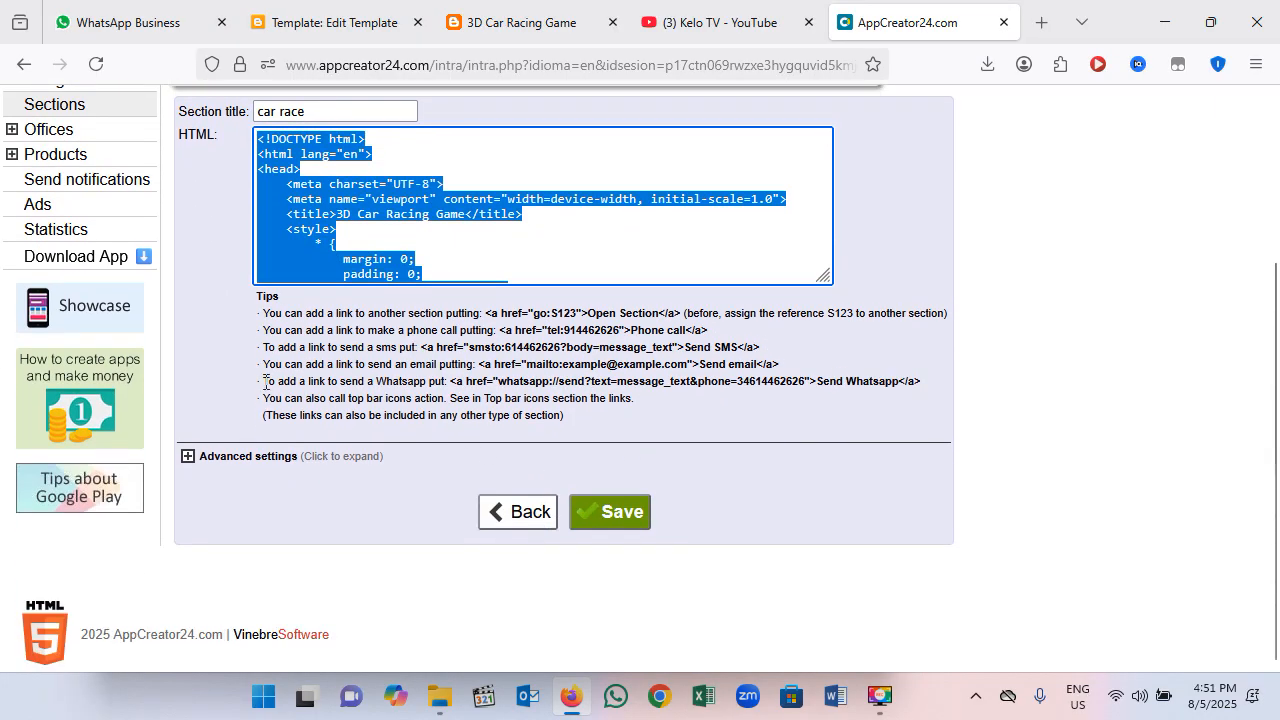
click(547, 550)
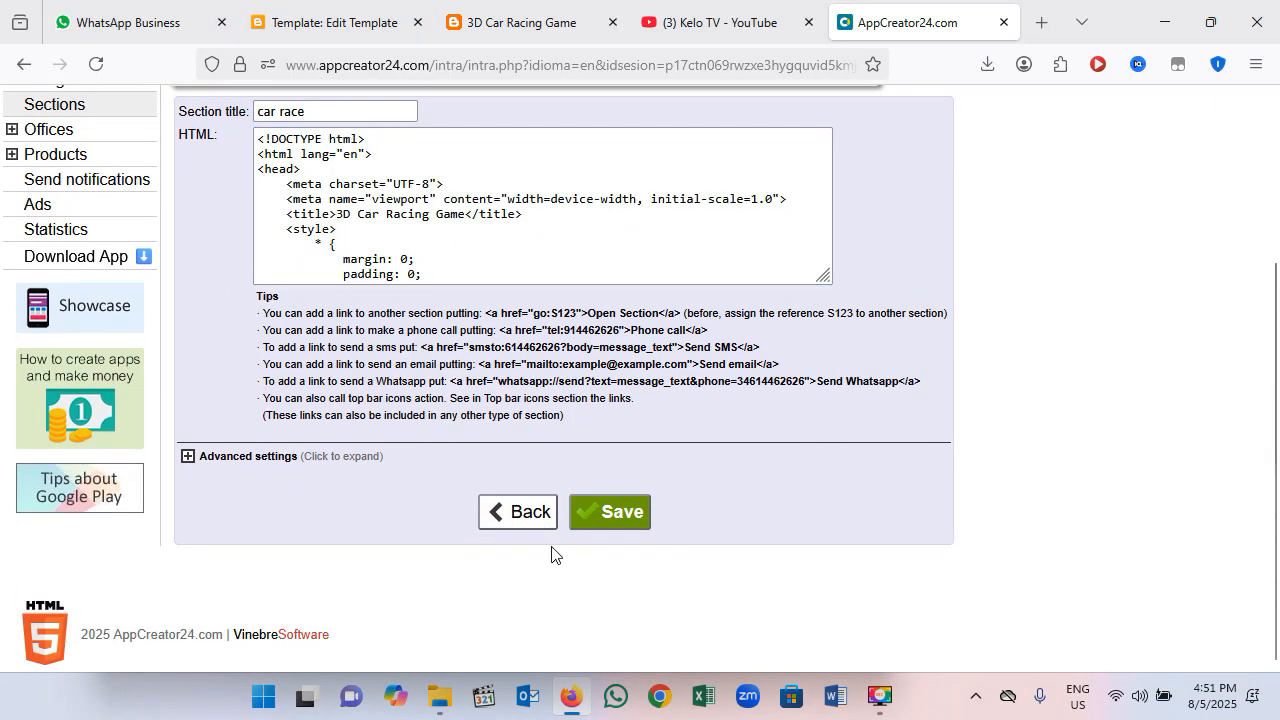
click(576, 530)
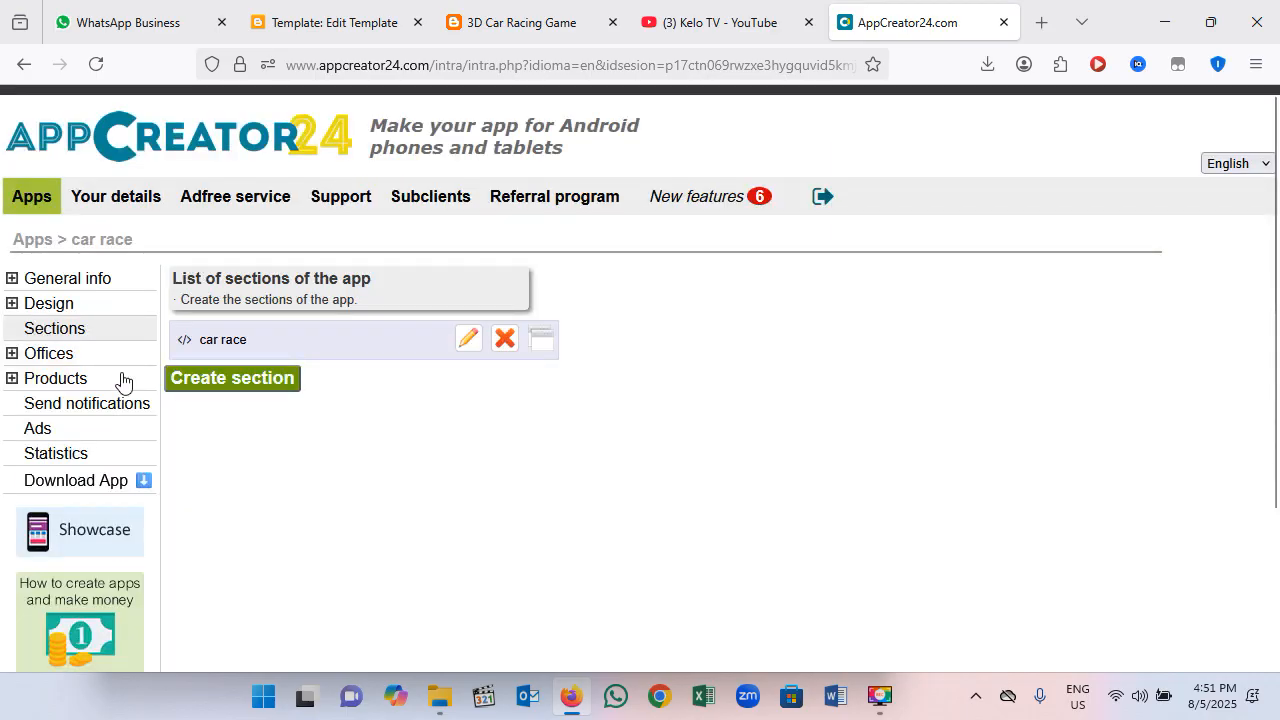
scroll(98, 386, down, 1)
scroll(87, 354, up, 1)
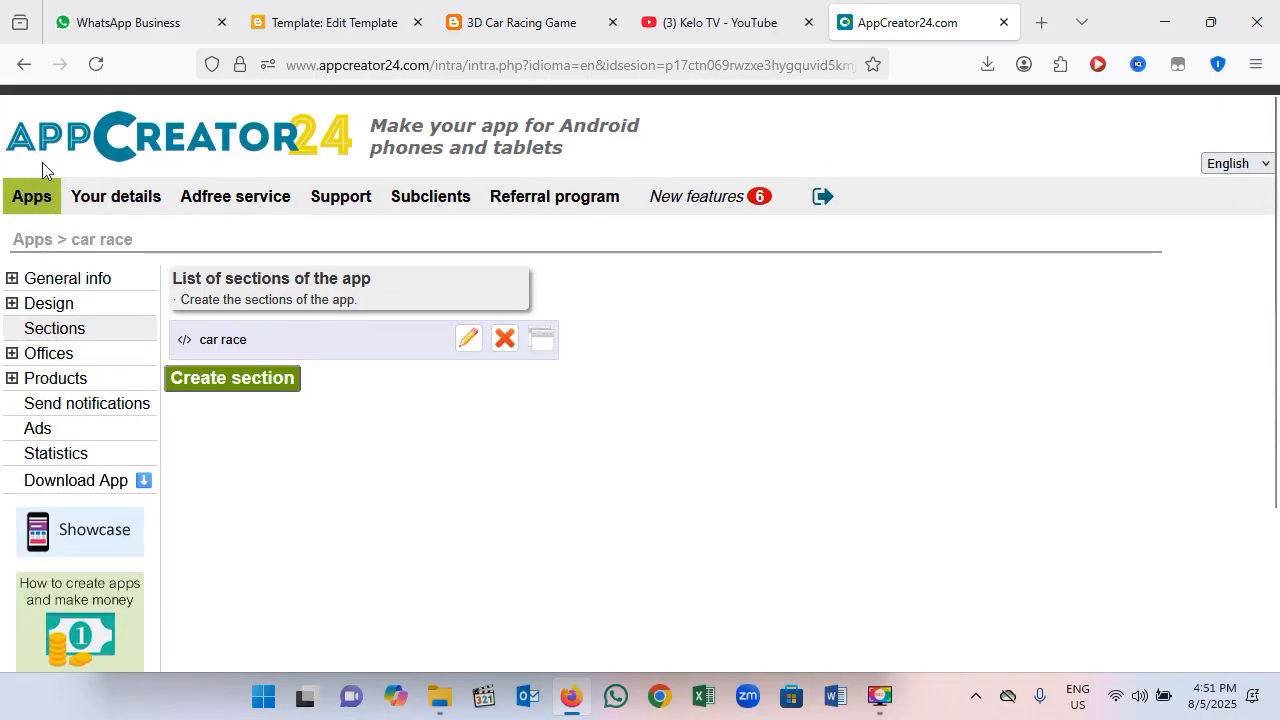
Step: Go to the list of all apps and start creating a new app
click(48, 199)
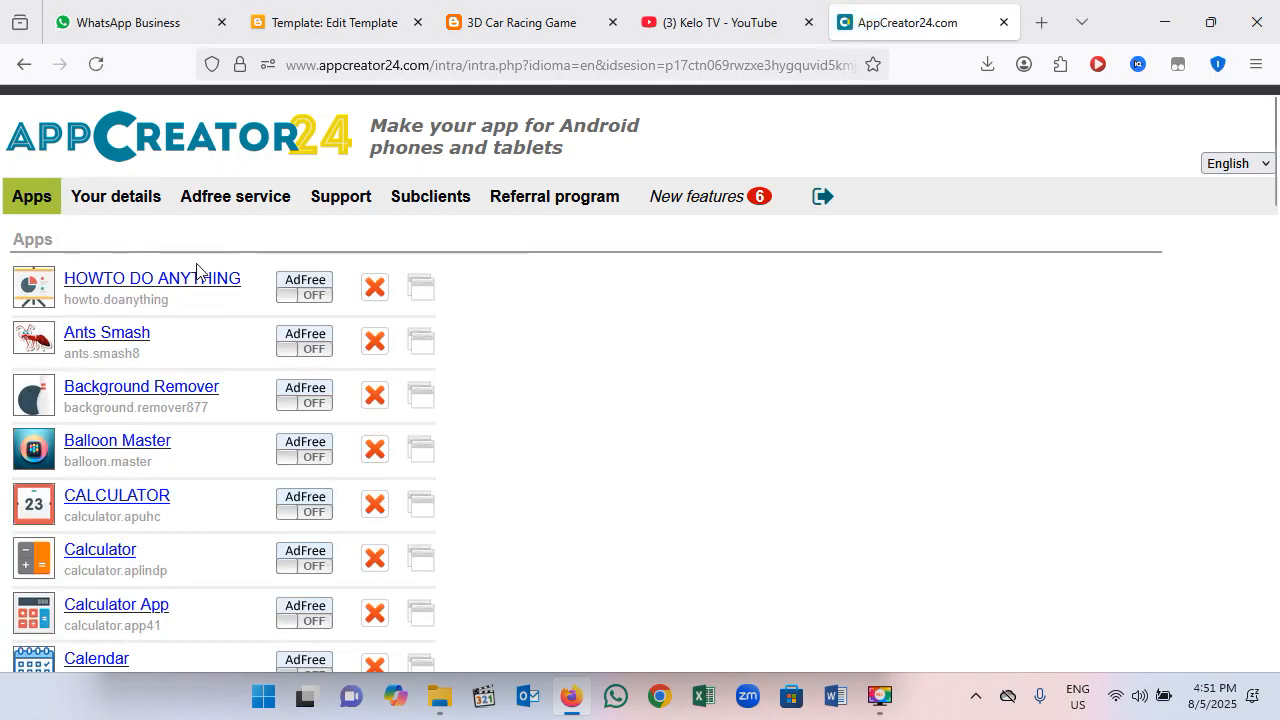
scroll(194, 420, down, 5)
drag(1275, 258, 1275, 558)
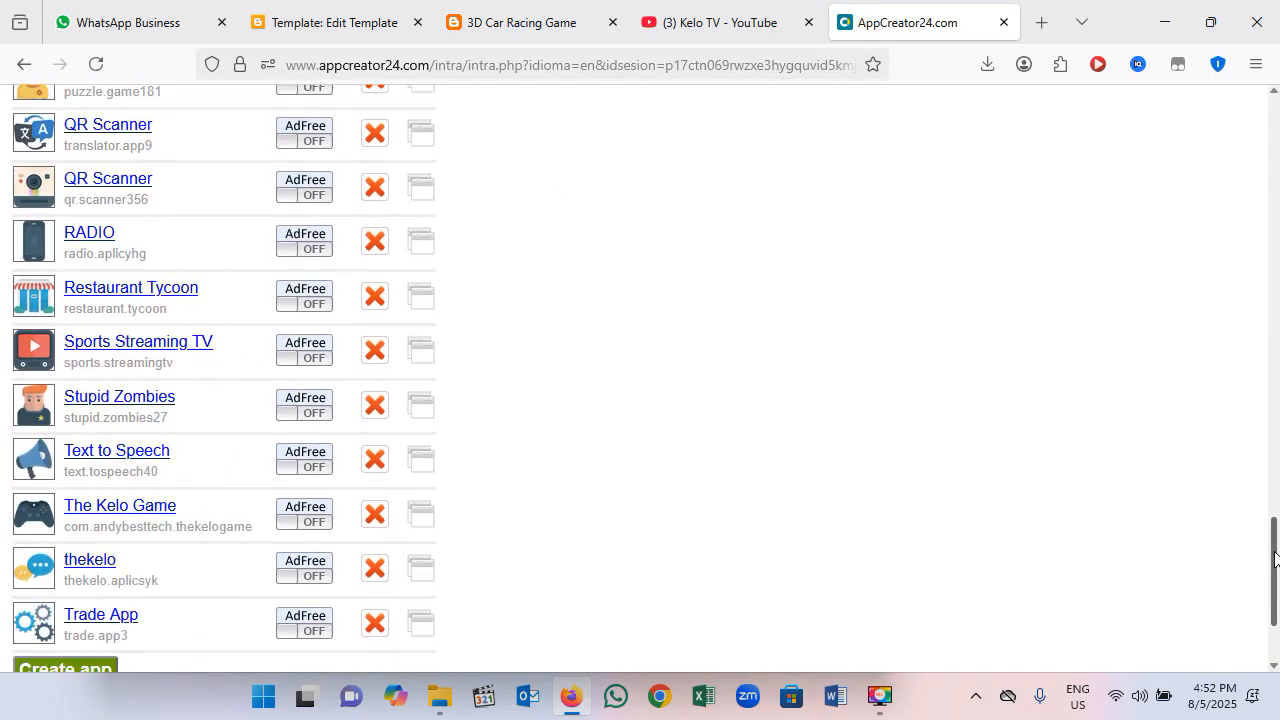
scroll(320, 417, down, 2)
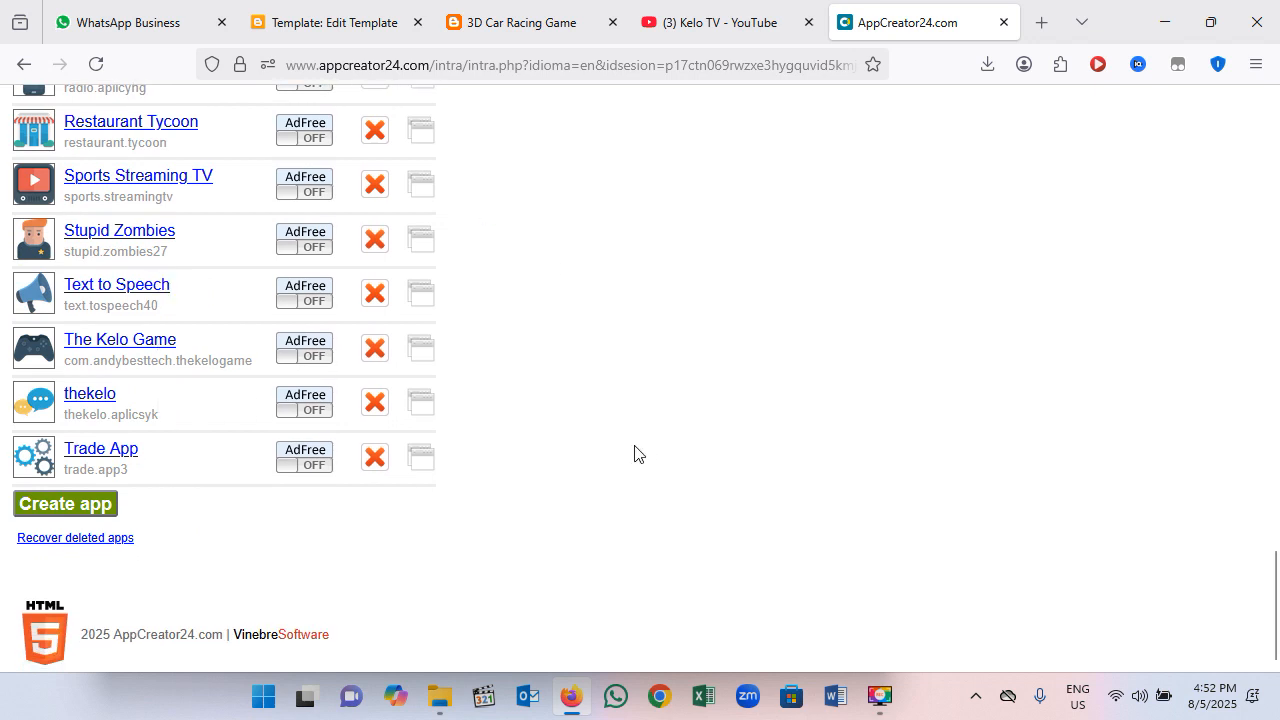
click(62, 513)
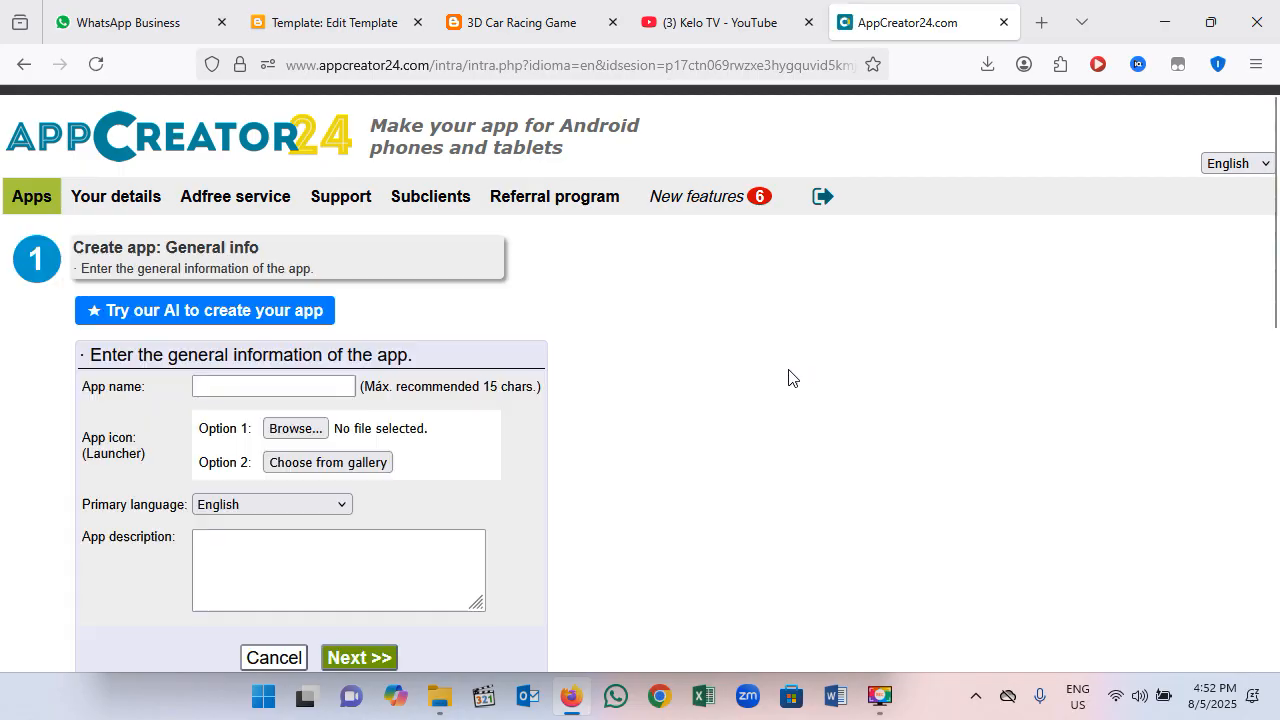
Step: Copy the words "Car Racing Game" from the title tag at the beginning of the Blogger template code
click(283, 388)
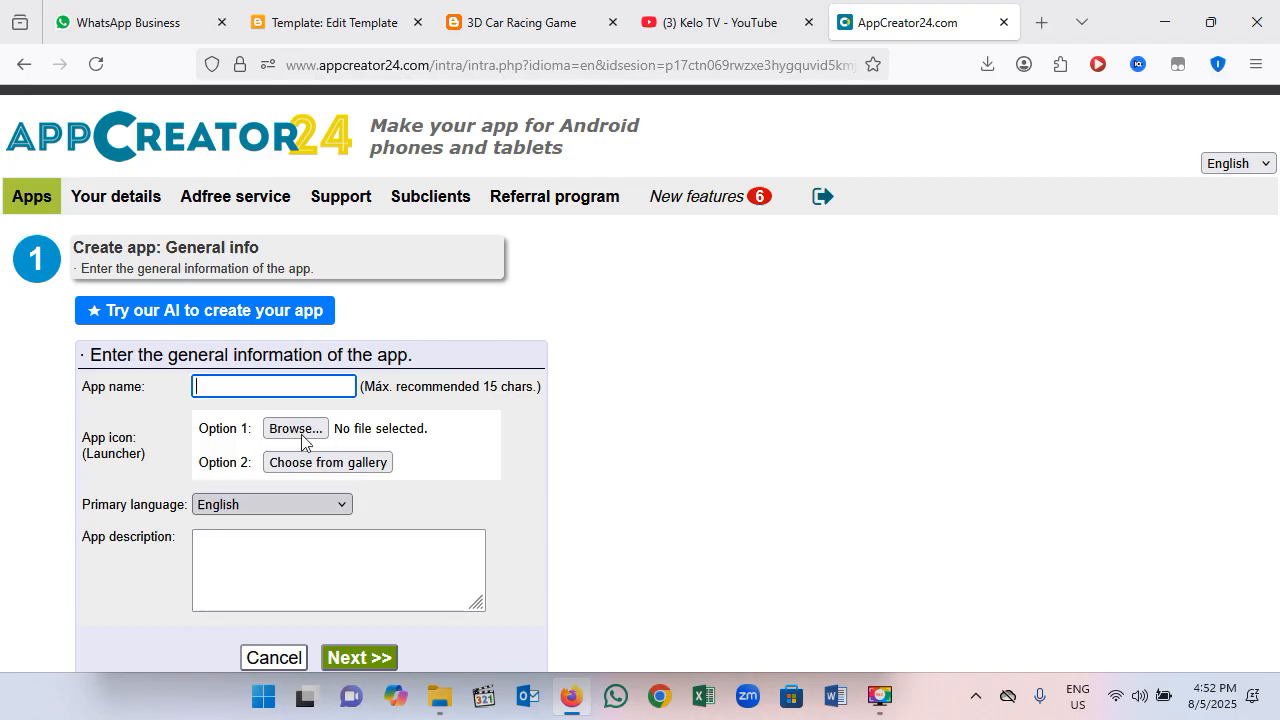
click(539, 25)
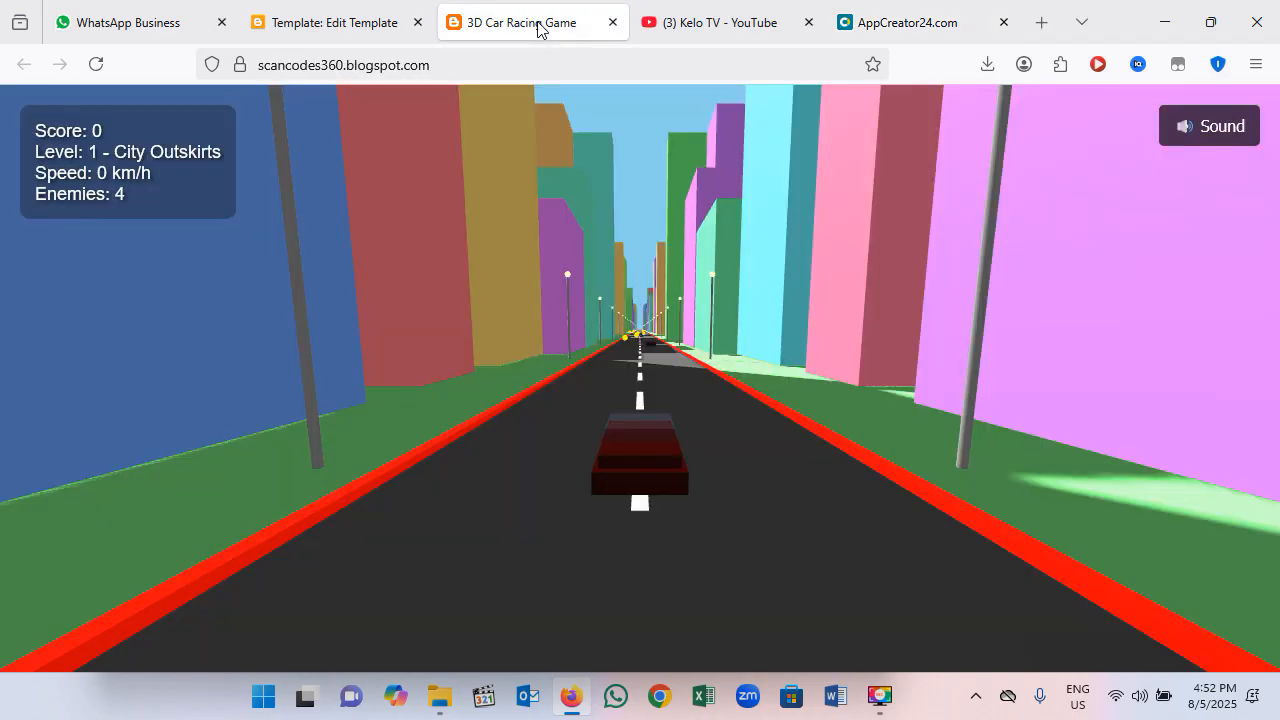
click(316, 22)
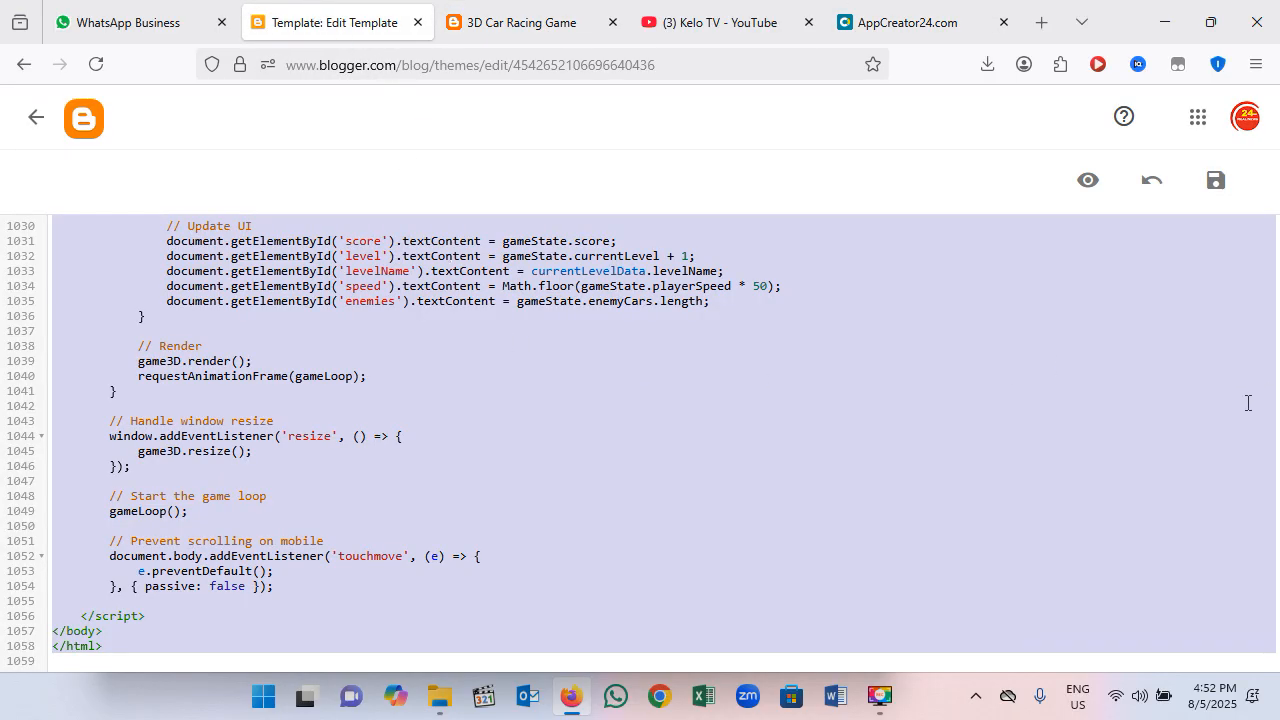
scroll(1247, 402, up, 5)
scroll(1240, 375, up, 4)
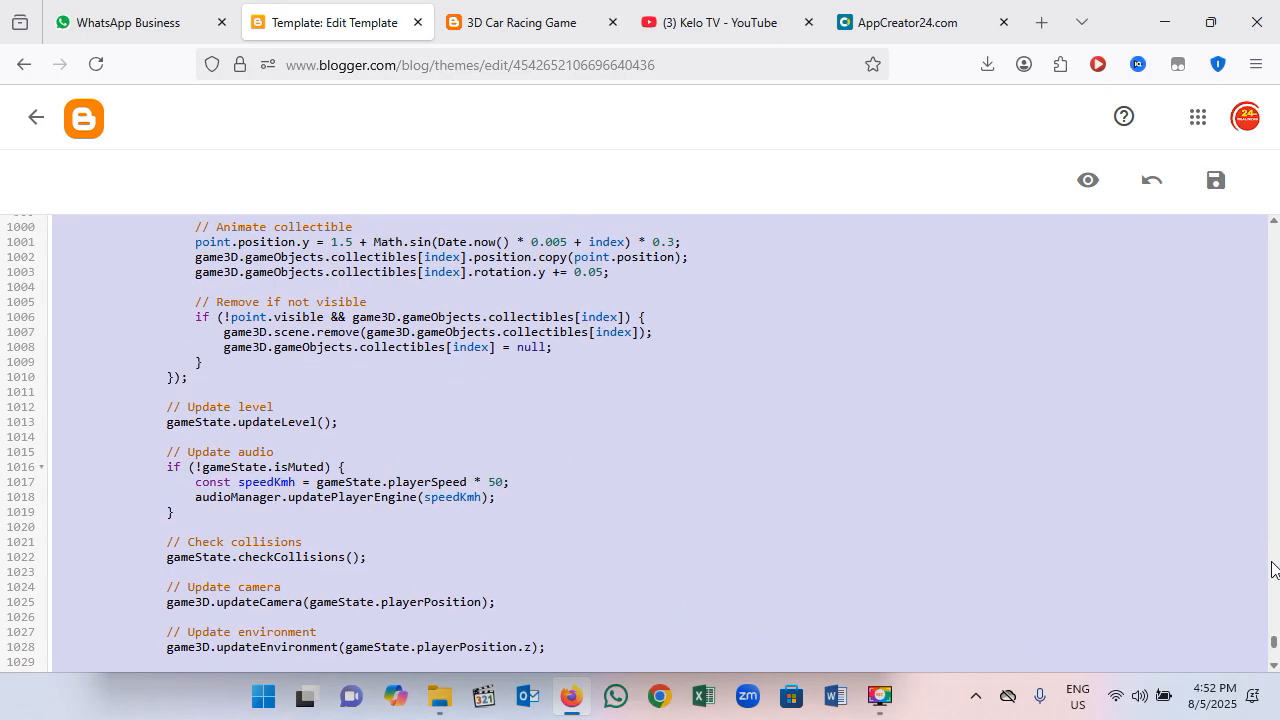
scroll(1273, 568, up, 7)
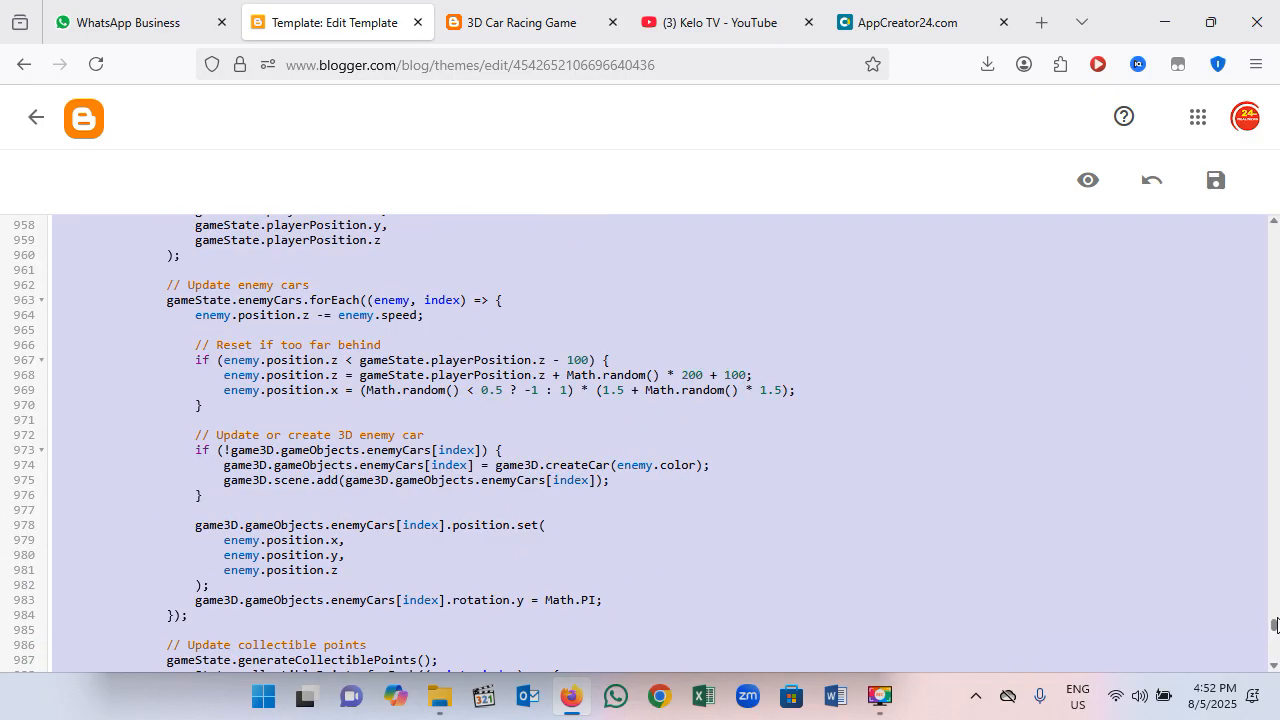
drag(1275, 627, 1275, 222)
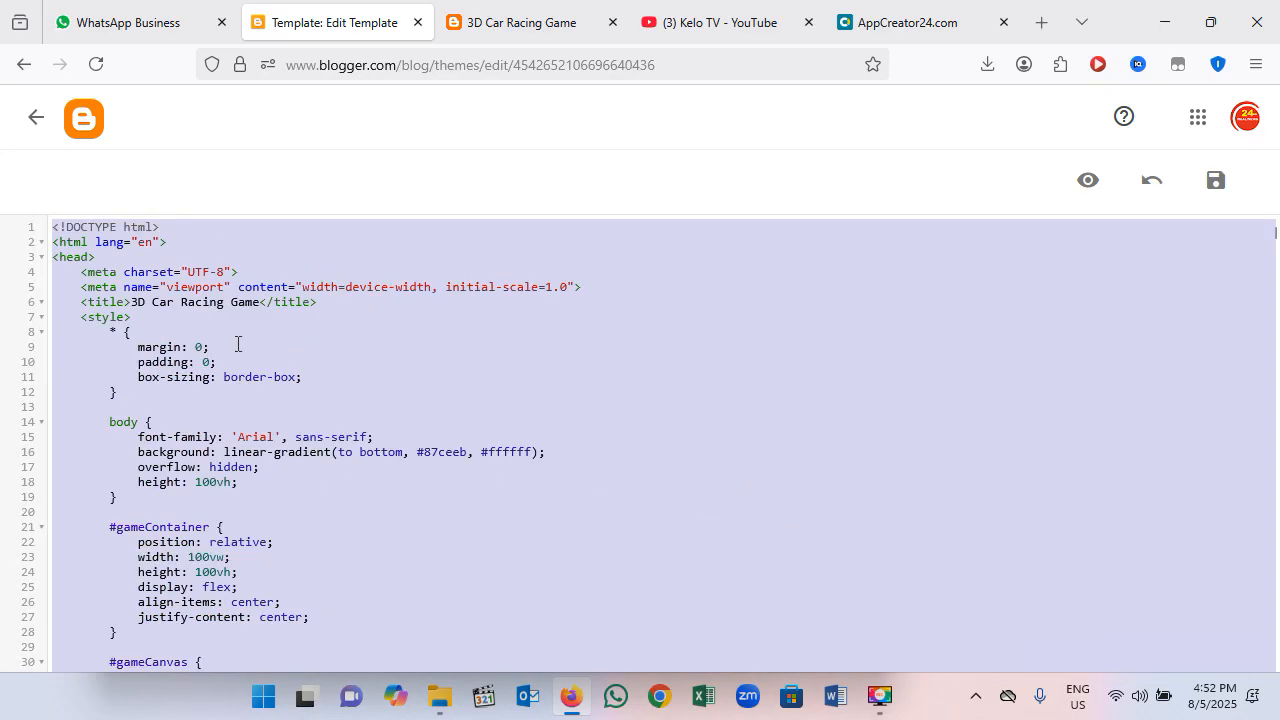
drag(250, 301, 168, 300)
click(262, 305)
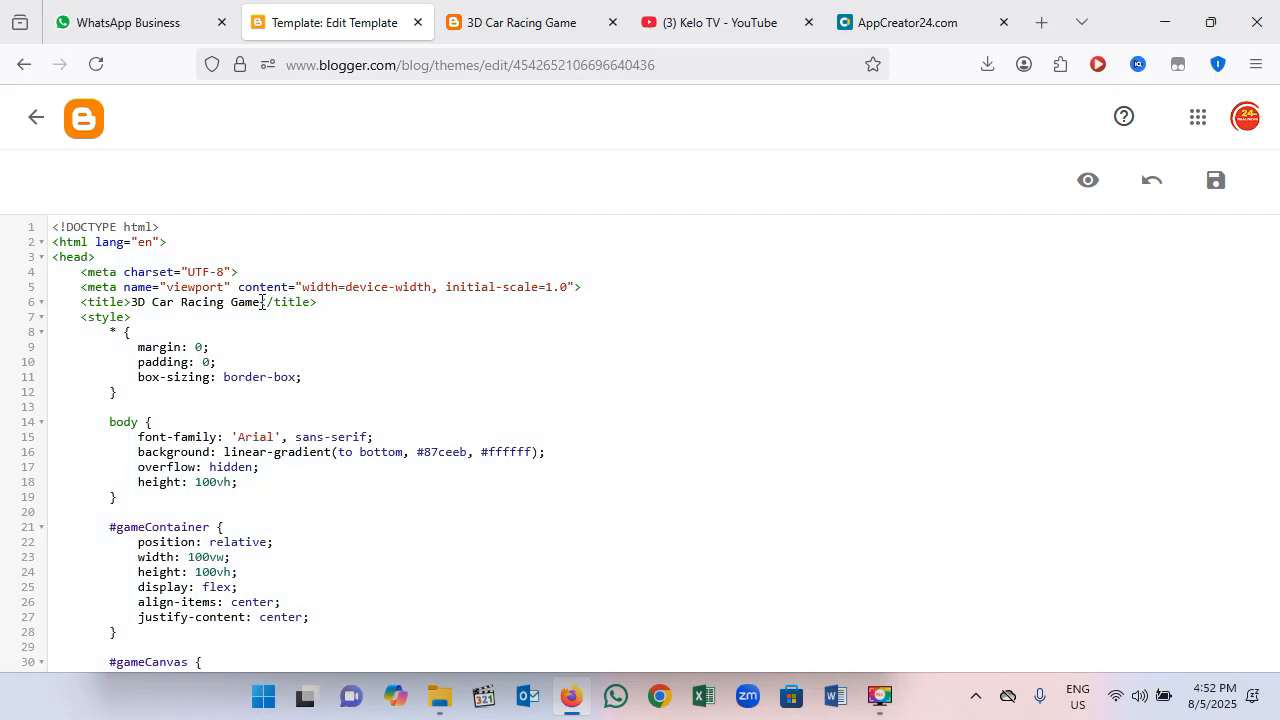
drag(262, 305, 153, 306)
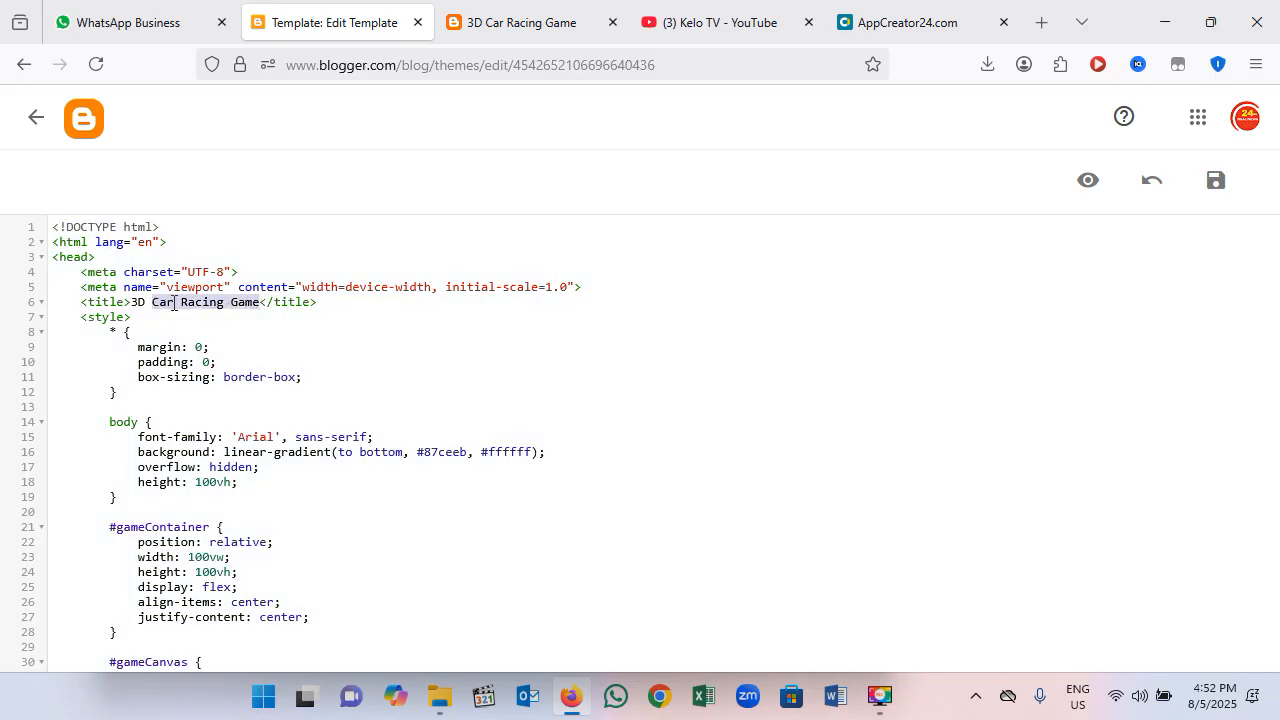
right_click(174, 303)
click(238, 422)
Step: Back in AppCreator24, paste "Car Racing Game" as both the app name and the app description
click(880, 22)
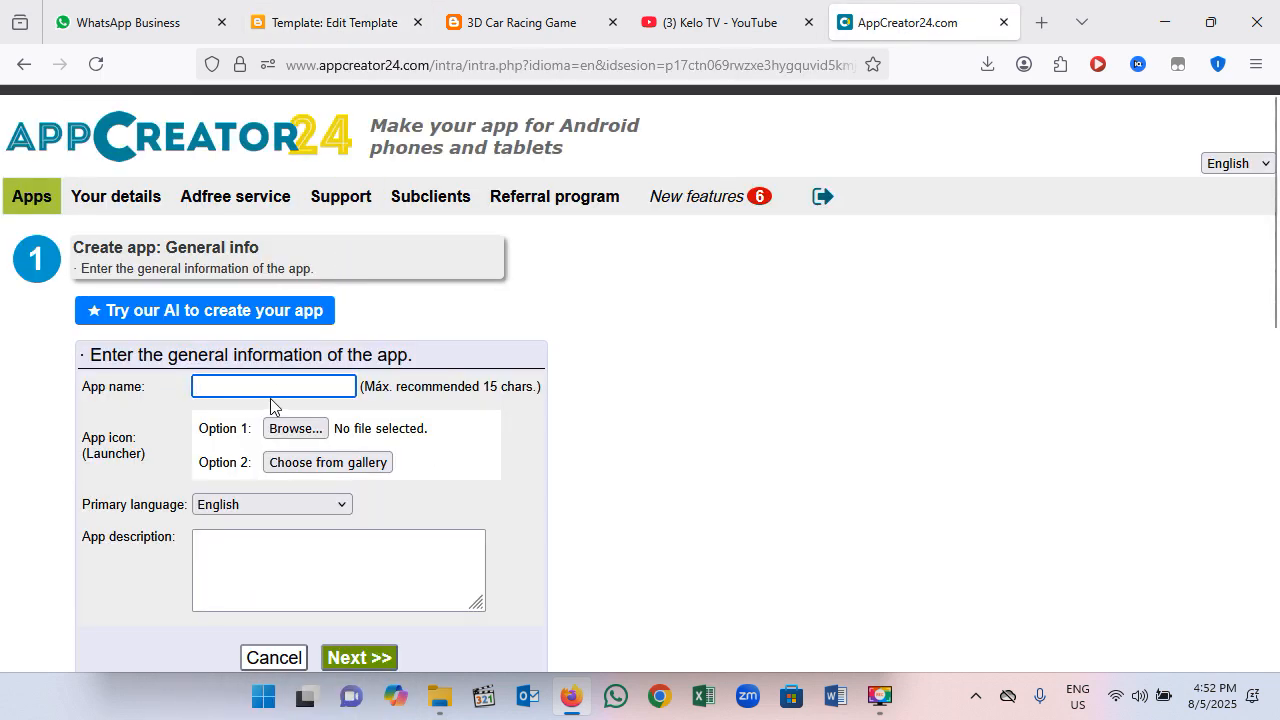
right_click(279, 385)
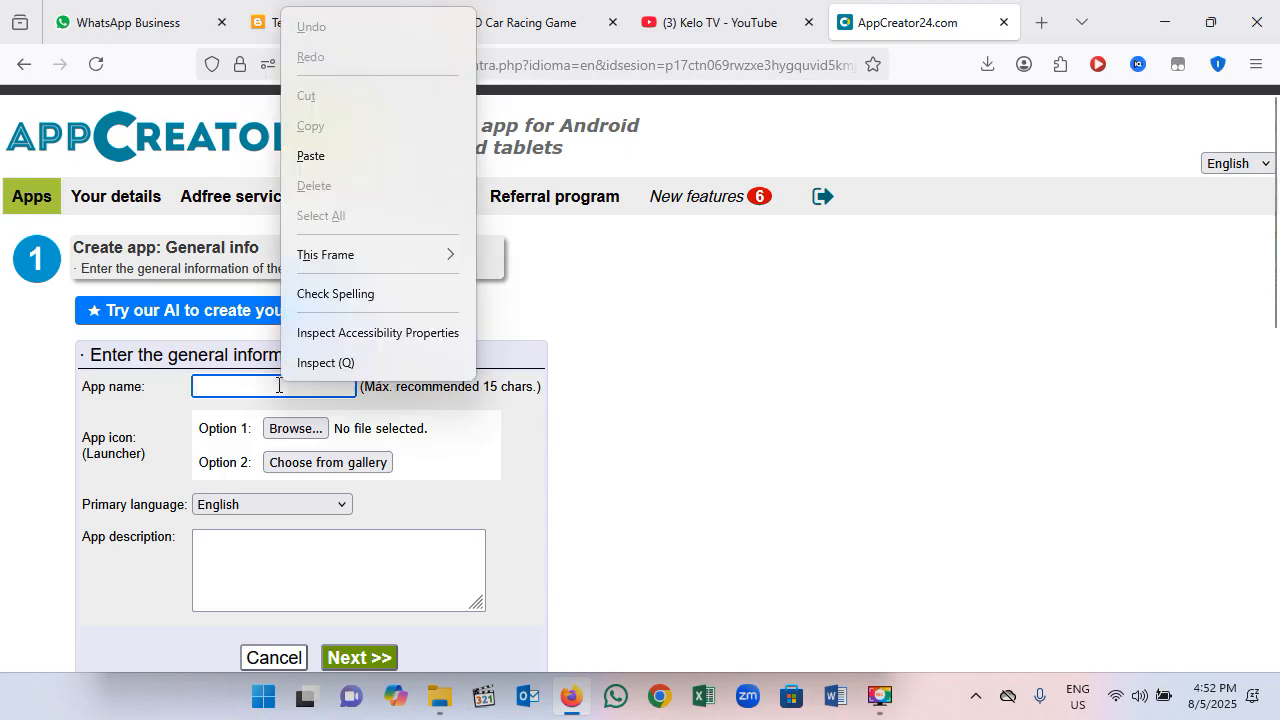
click(347, 156)
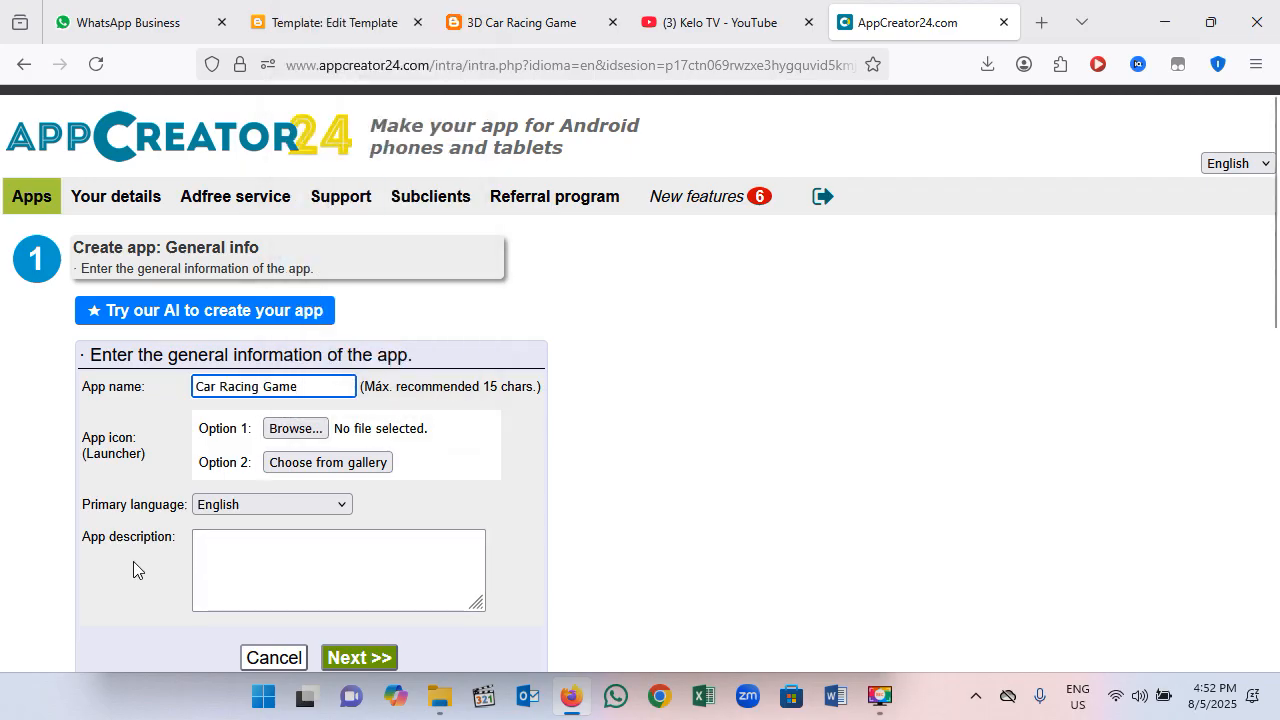
click(236, 550)
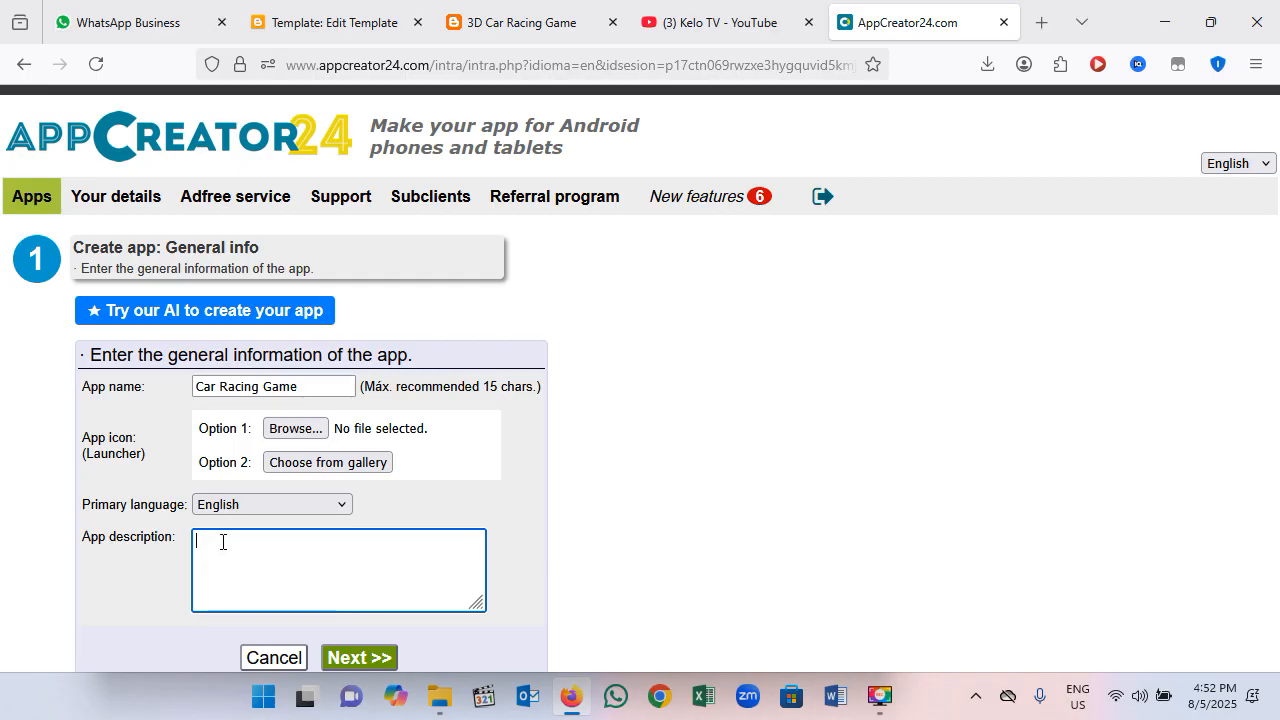
right_click(223, 541)
click(294, 282)
Step: Choose the red car from the icon gallery as the app's launcher icon
click(326, 470)
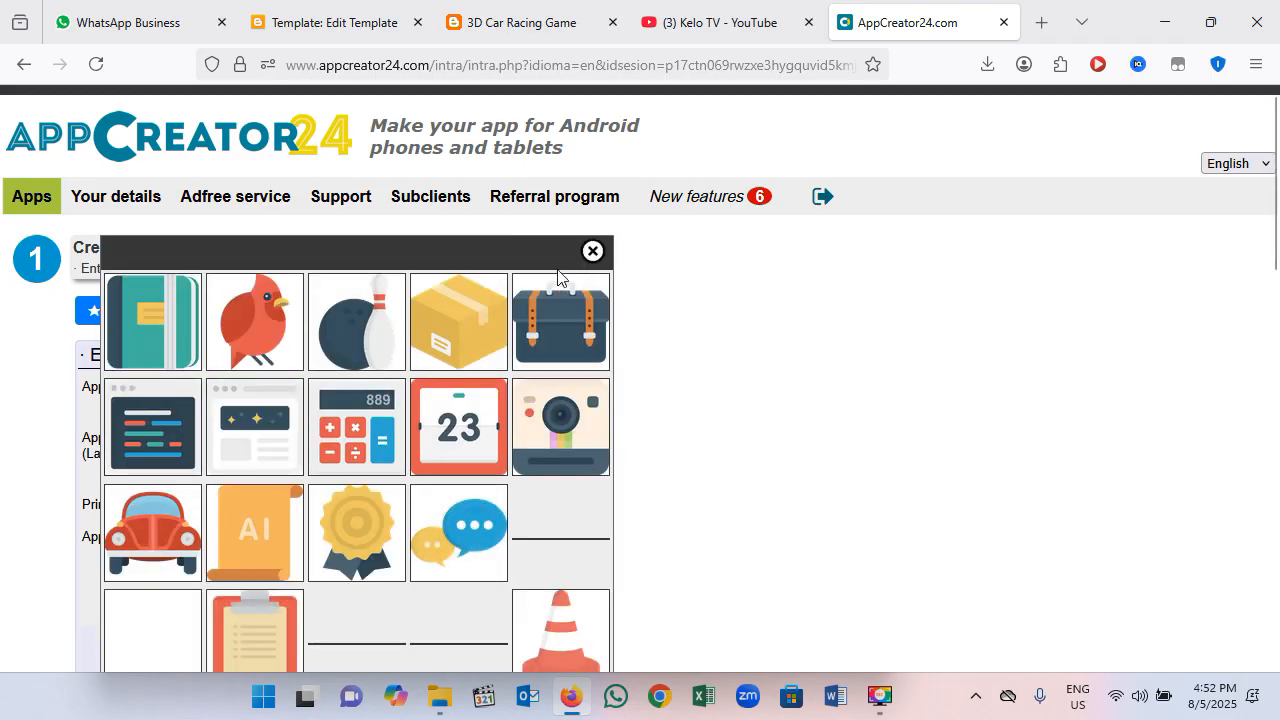
click(596, 256)
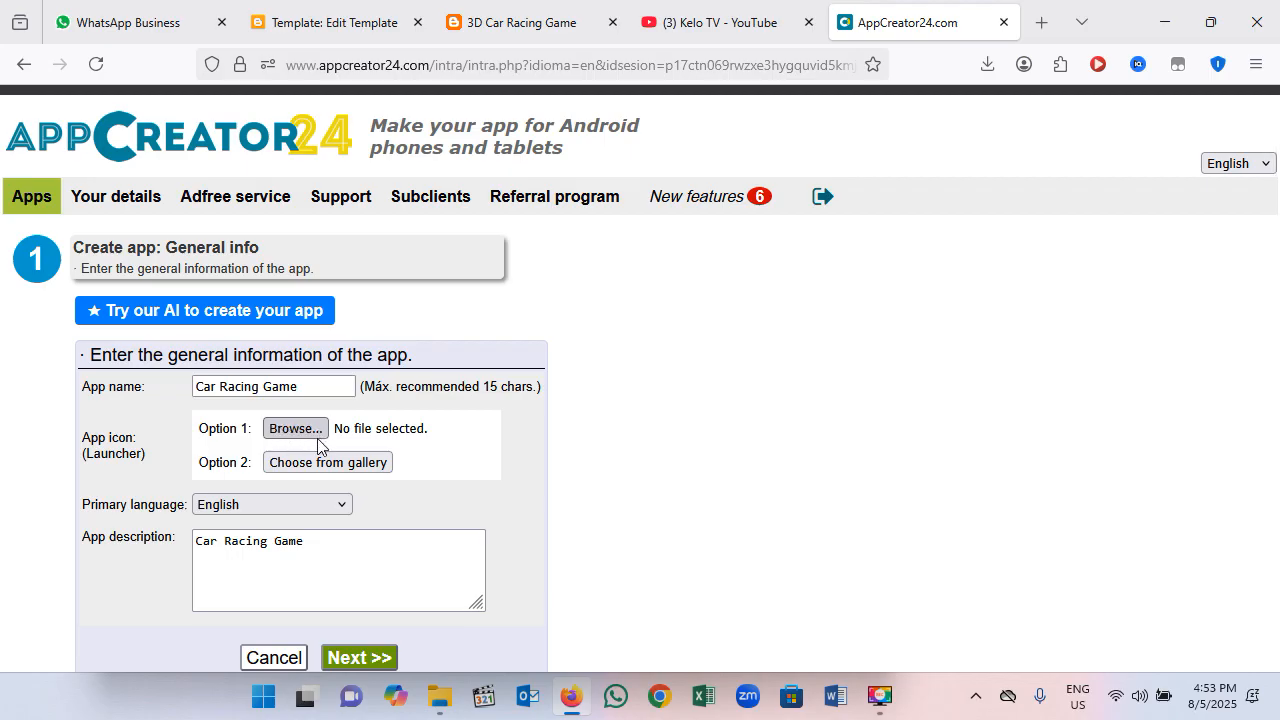
click(375, 470)
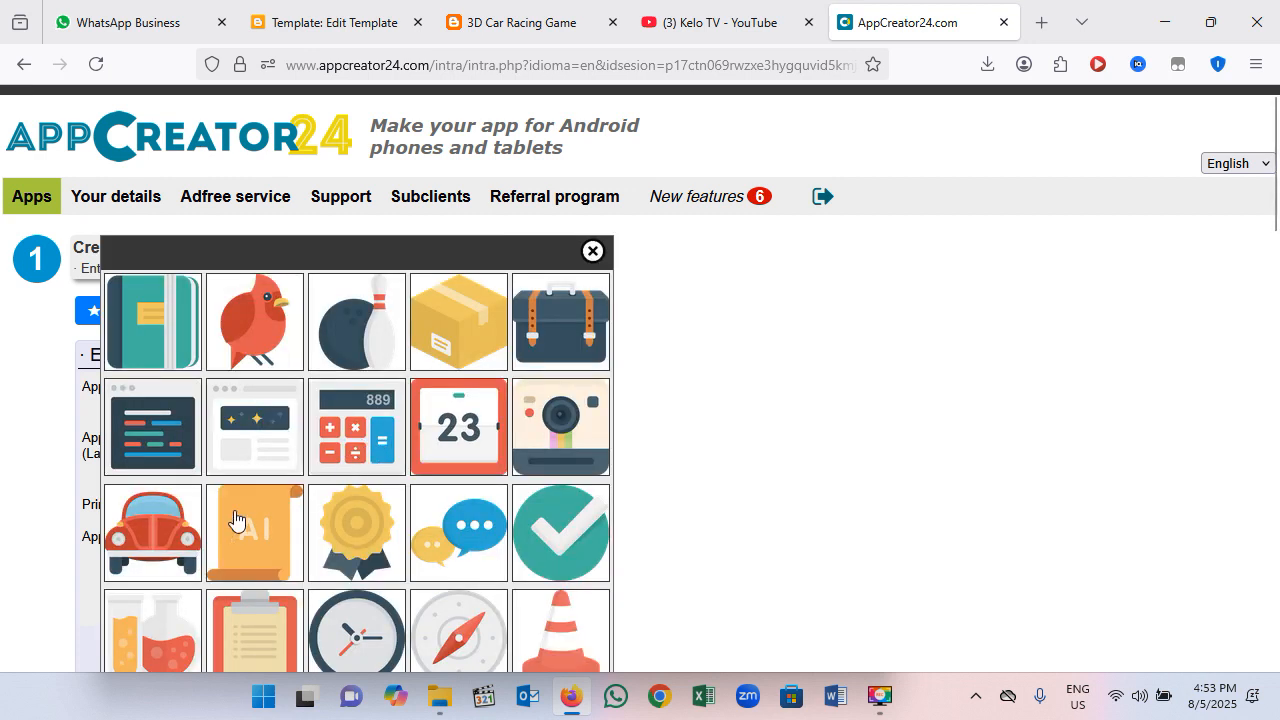
click(175, 541)
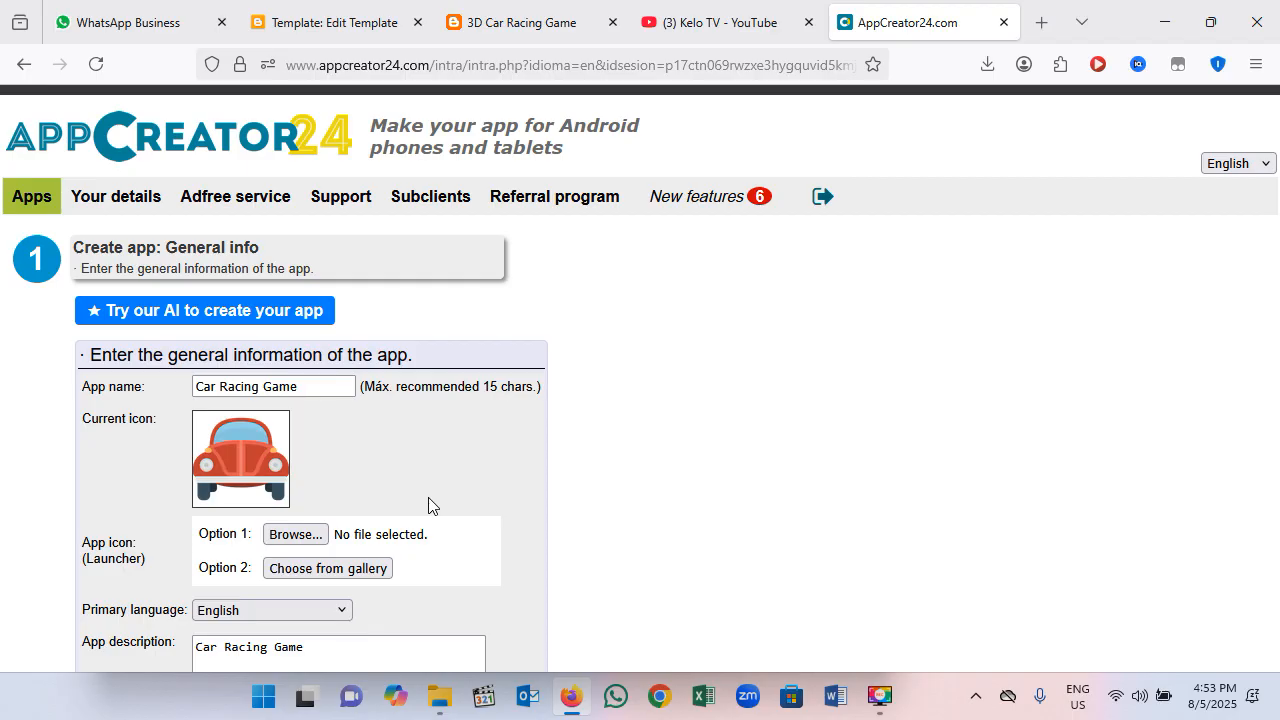
scroll(428, 505, down, 3)
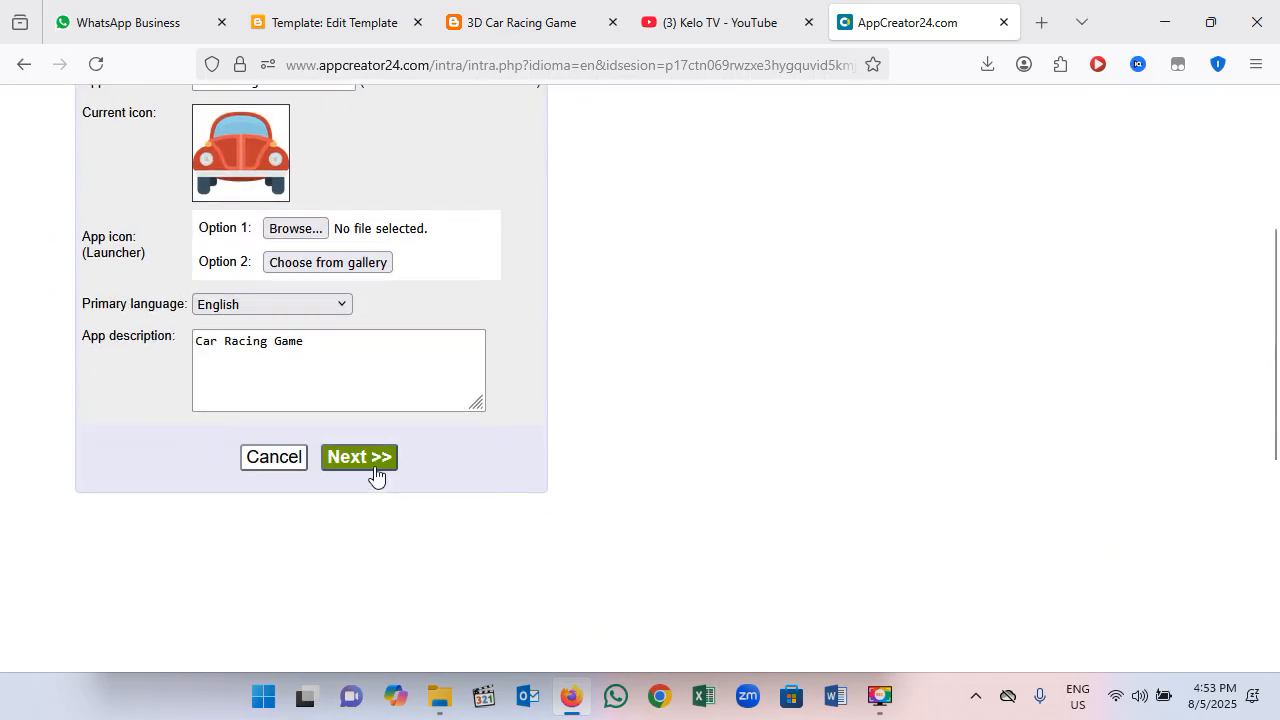
scroll(351, 361, up, 4)
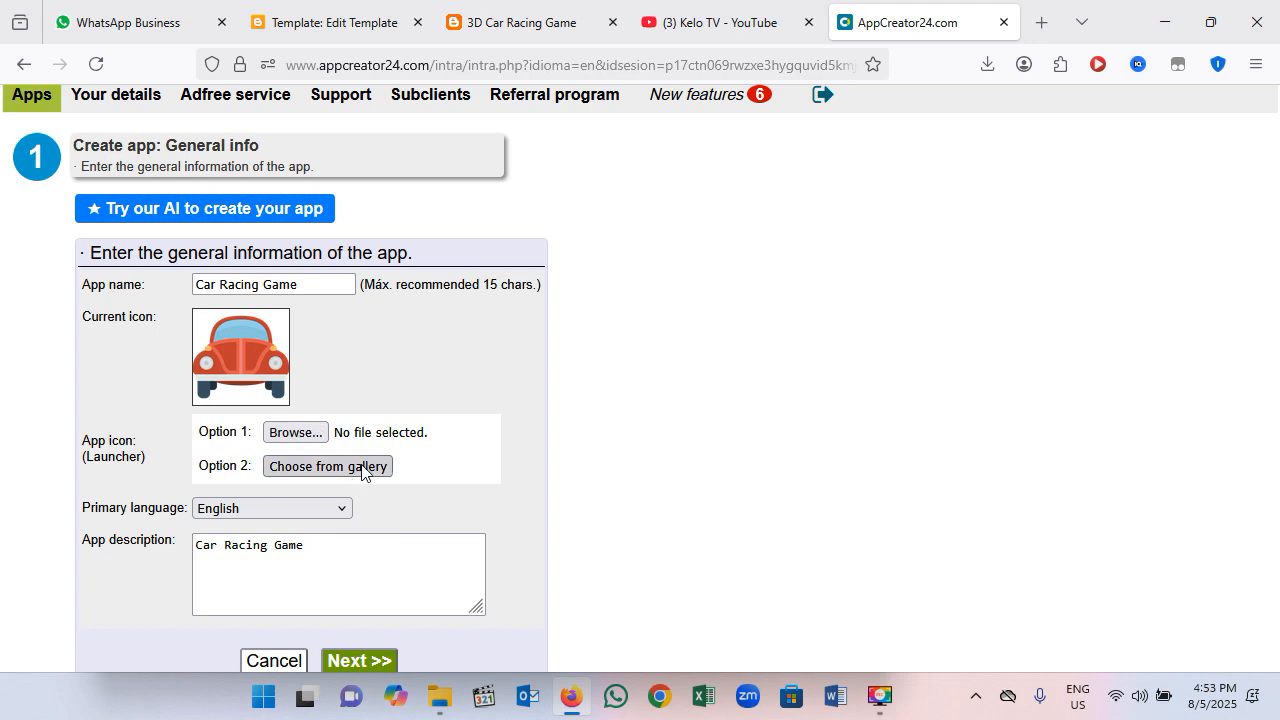
Step: Look through the icon gallery for alternative launcher icons and close it without picking another one
click(362, 467)
scroll(523, 498, down, 3)
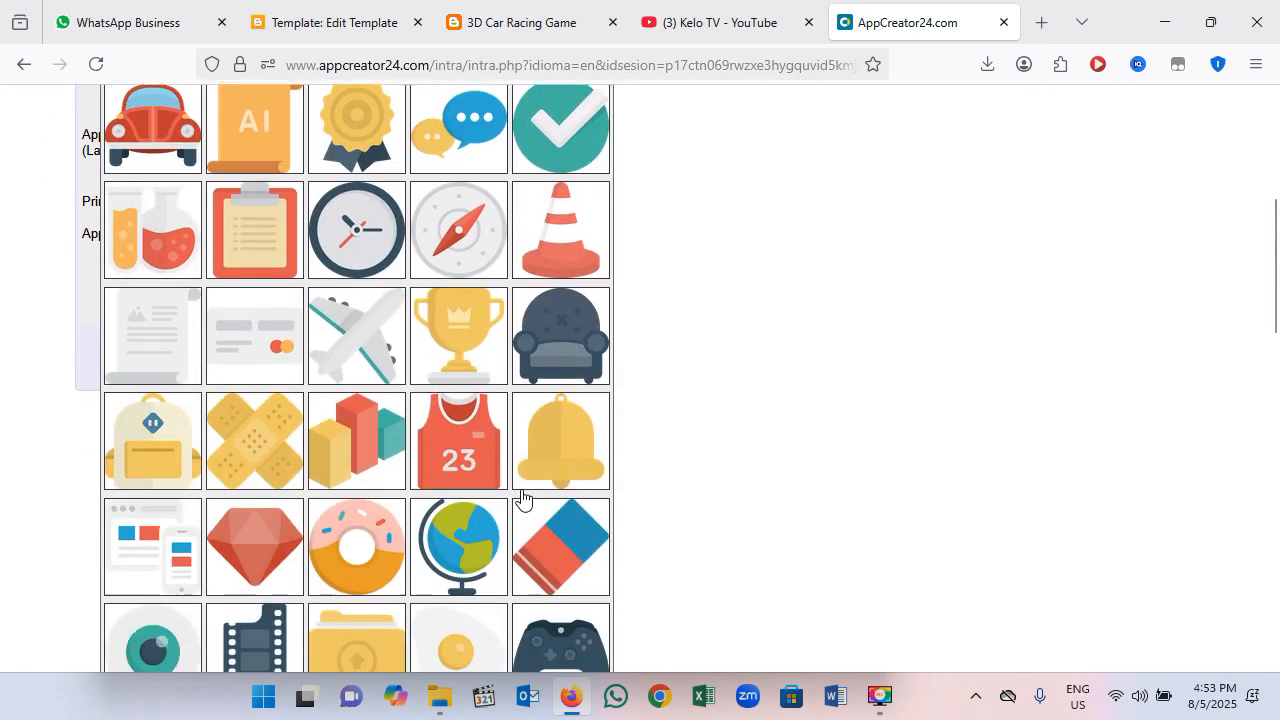
scroll(523, 498, down, 6)
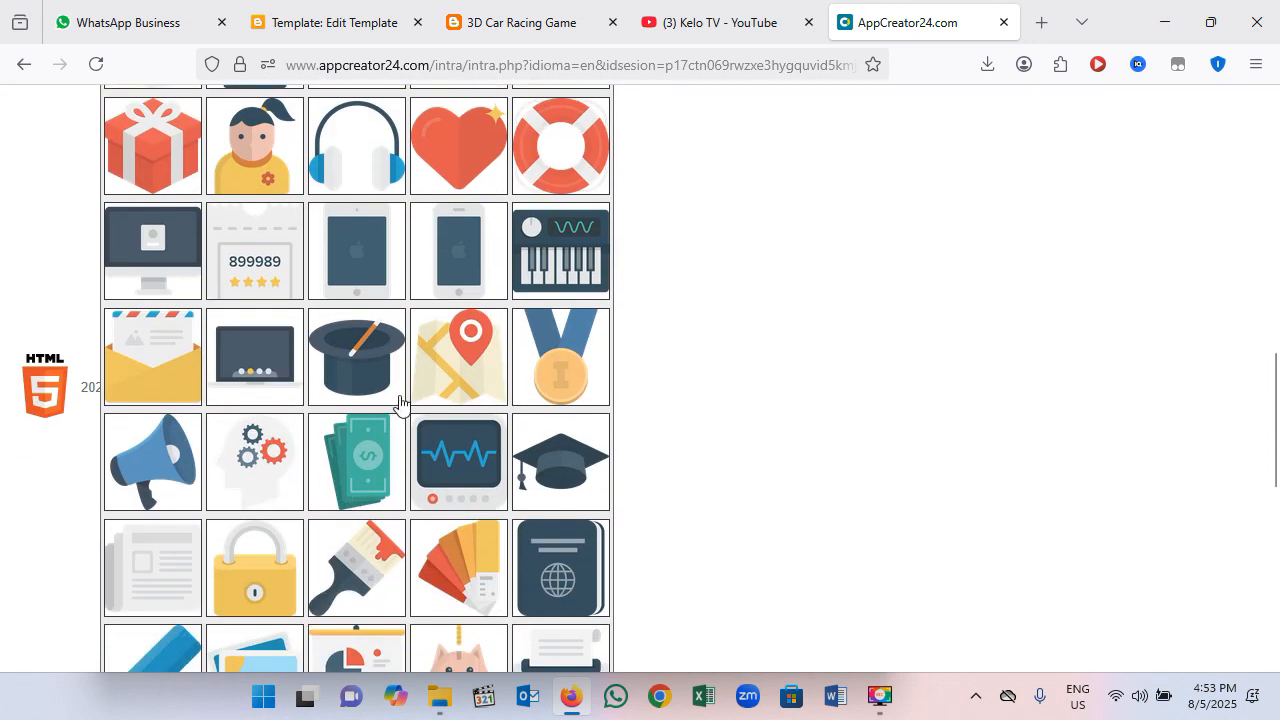
scroll(509, 430, down, 7)
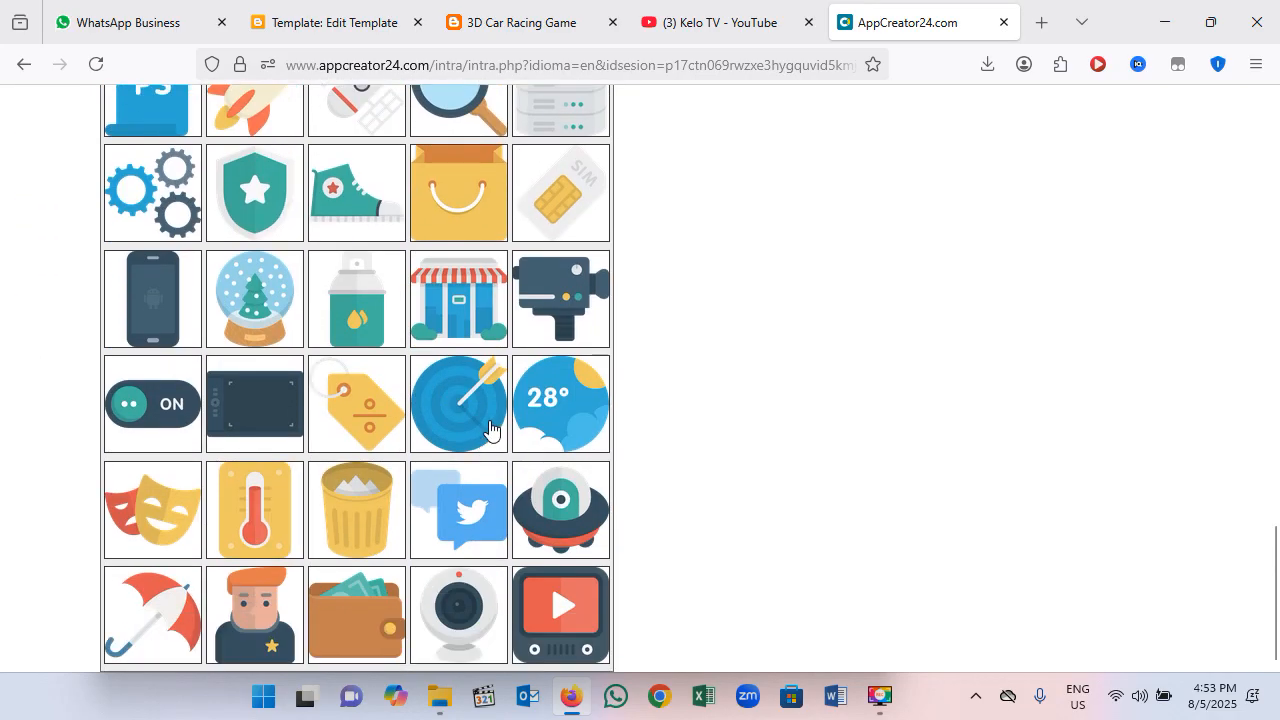
scroll(489, 428, up, 18)
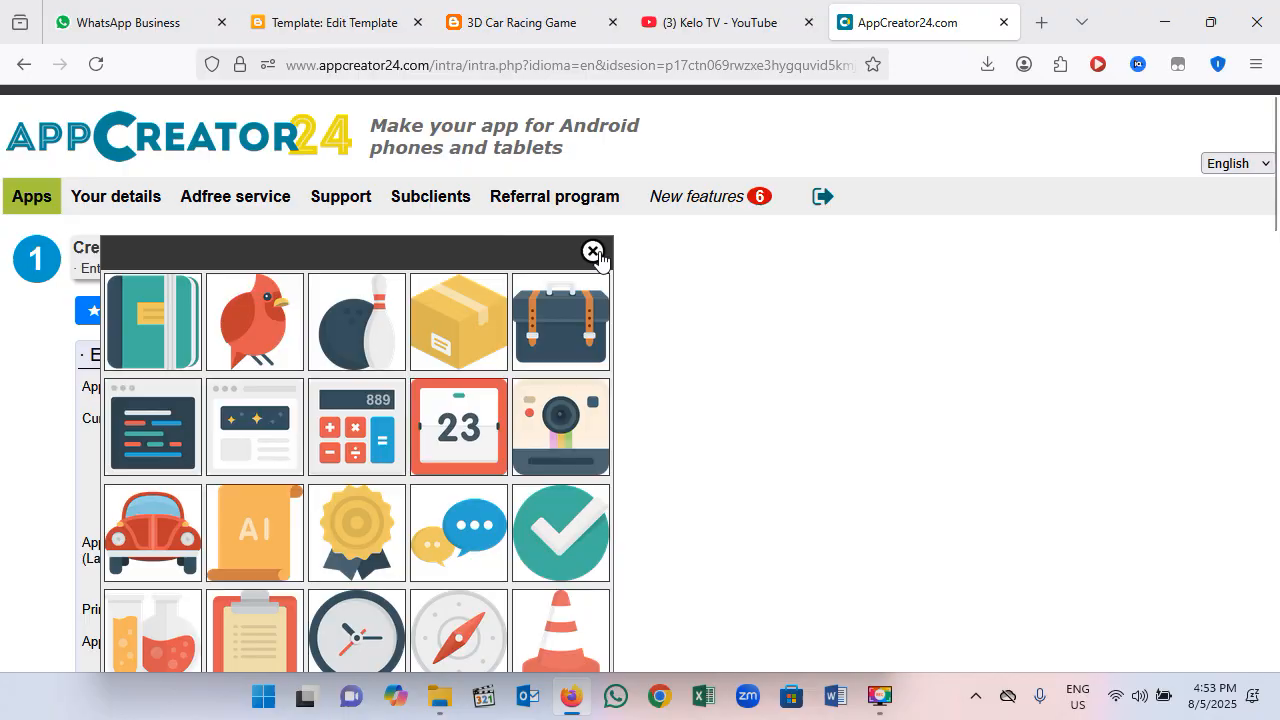
click(598, 252)
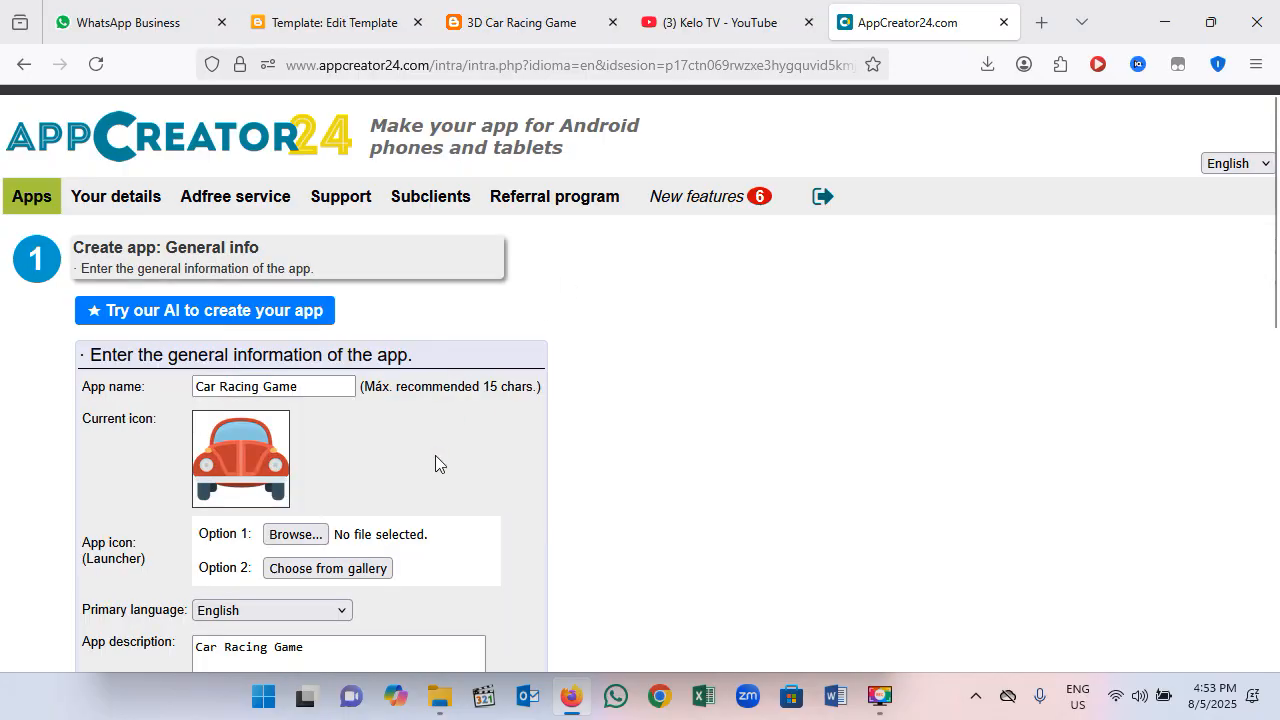
Step: Submit the app's general information and continue the wizard with the Holo style
scroll(435, 463, down, 5)
click(365, 263)
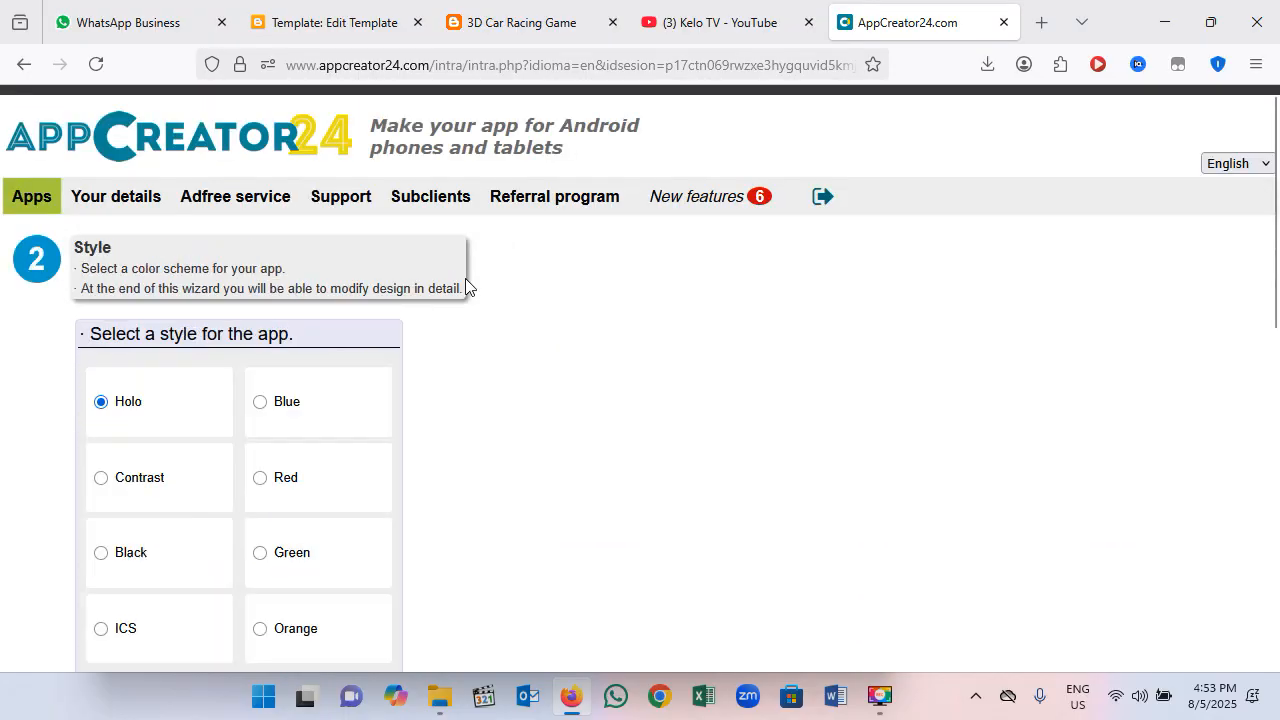
scroll(286, 428, down, 2)
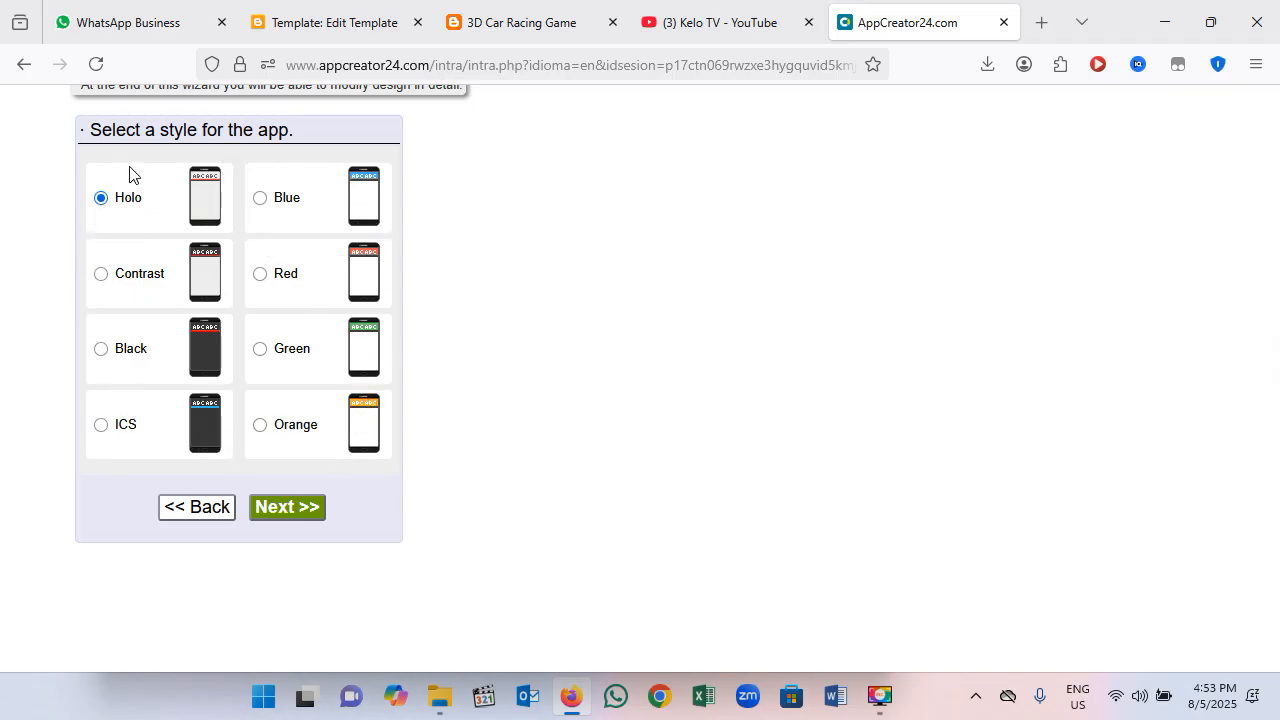
click(290, 510)
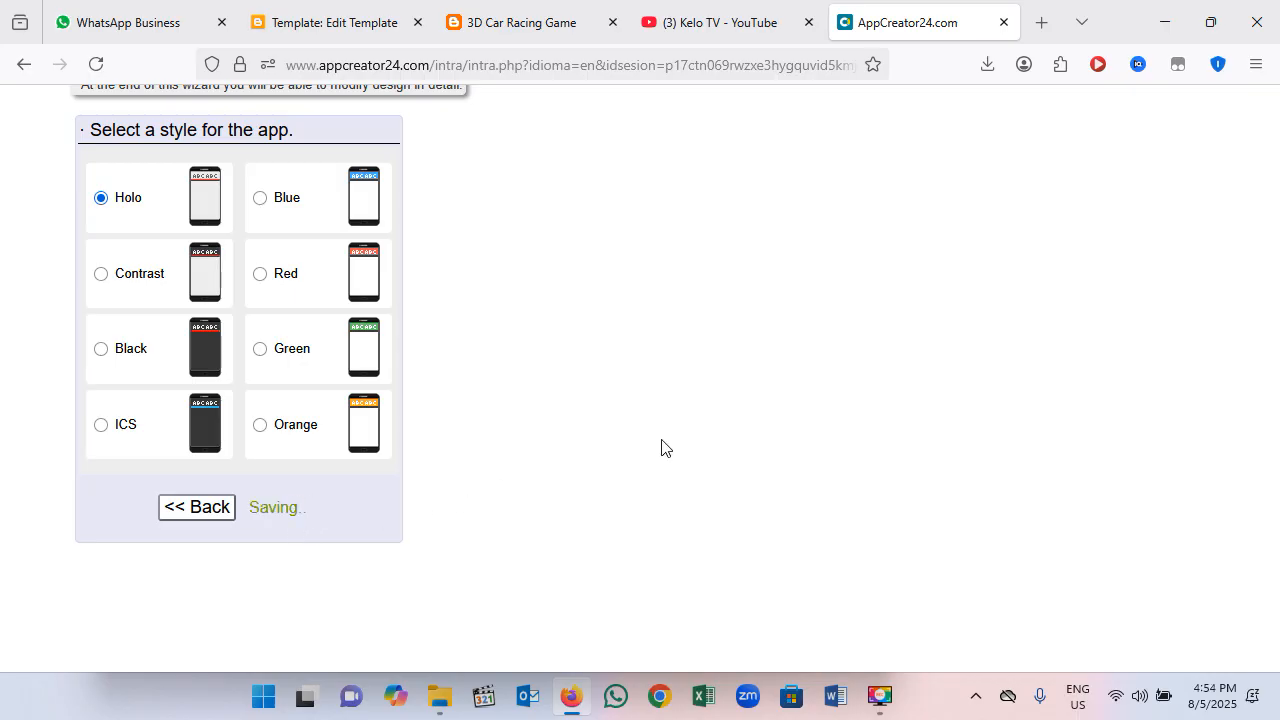
Step: Choose to create an empty app as the kind of app and go to its app manager
scroll(580, 396, down, 2)
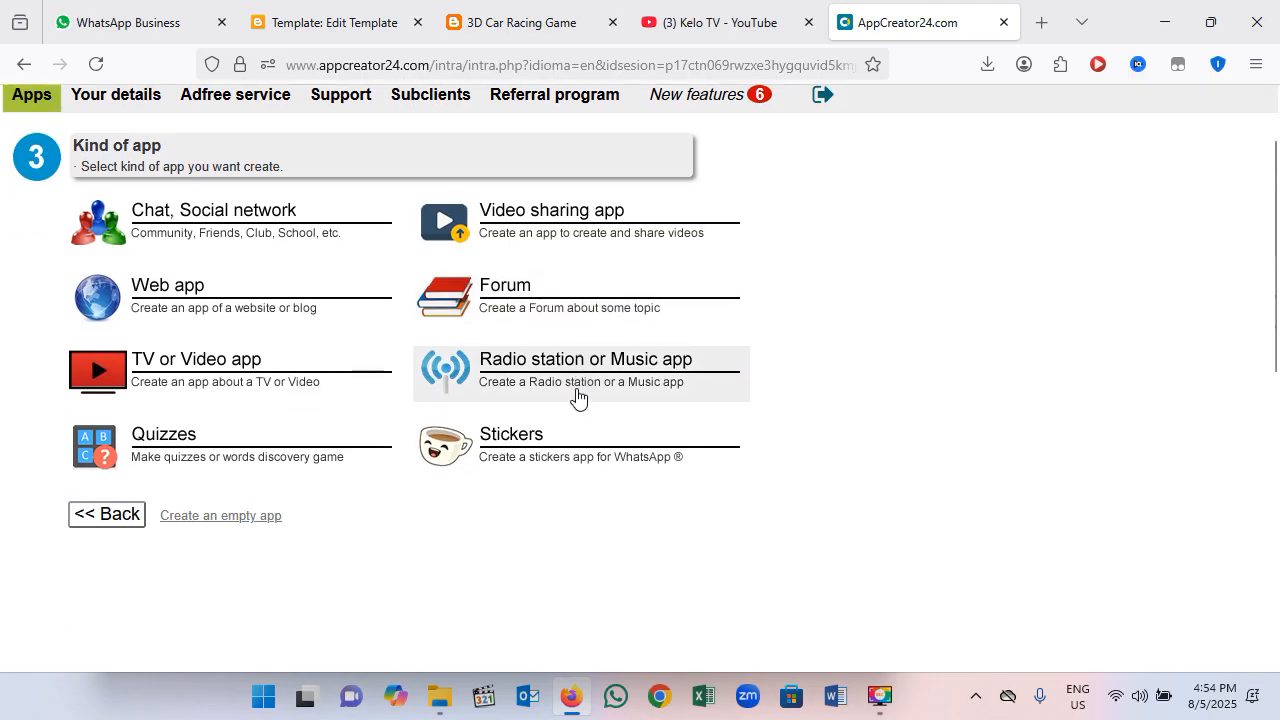
scroll(577, 396, down, 2)
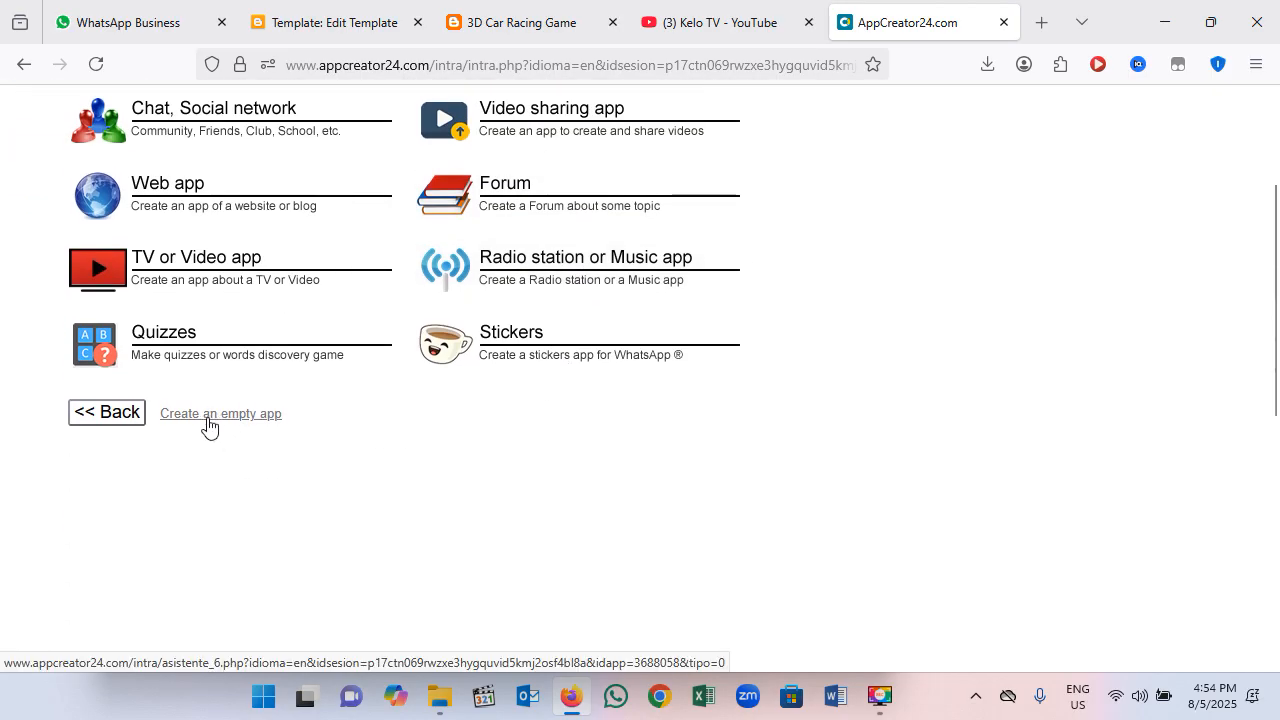
scroll(250, 430, up, 2)
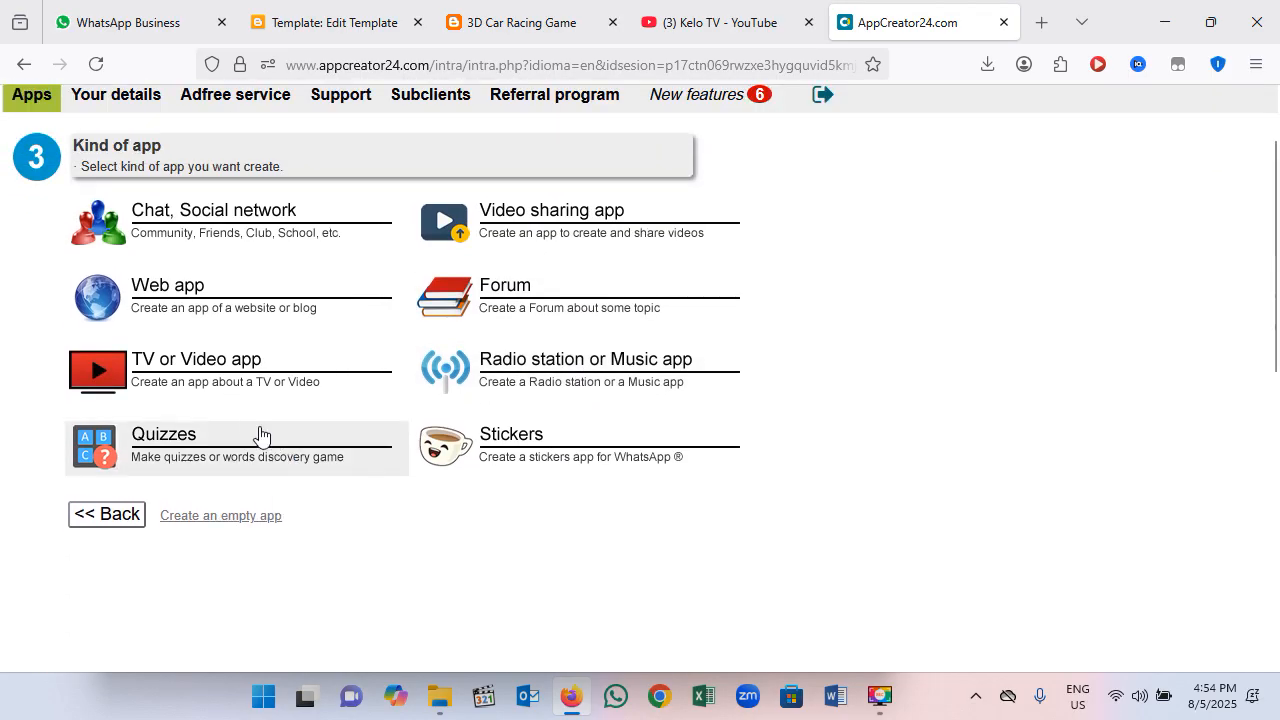
click(215, 518)
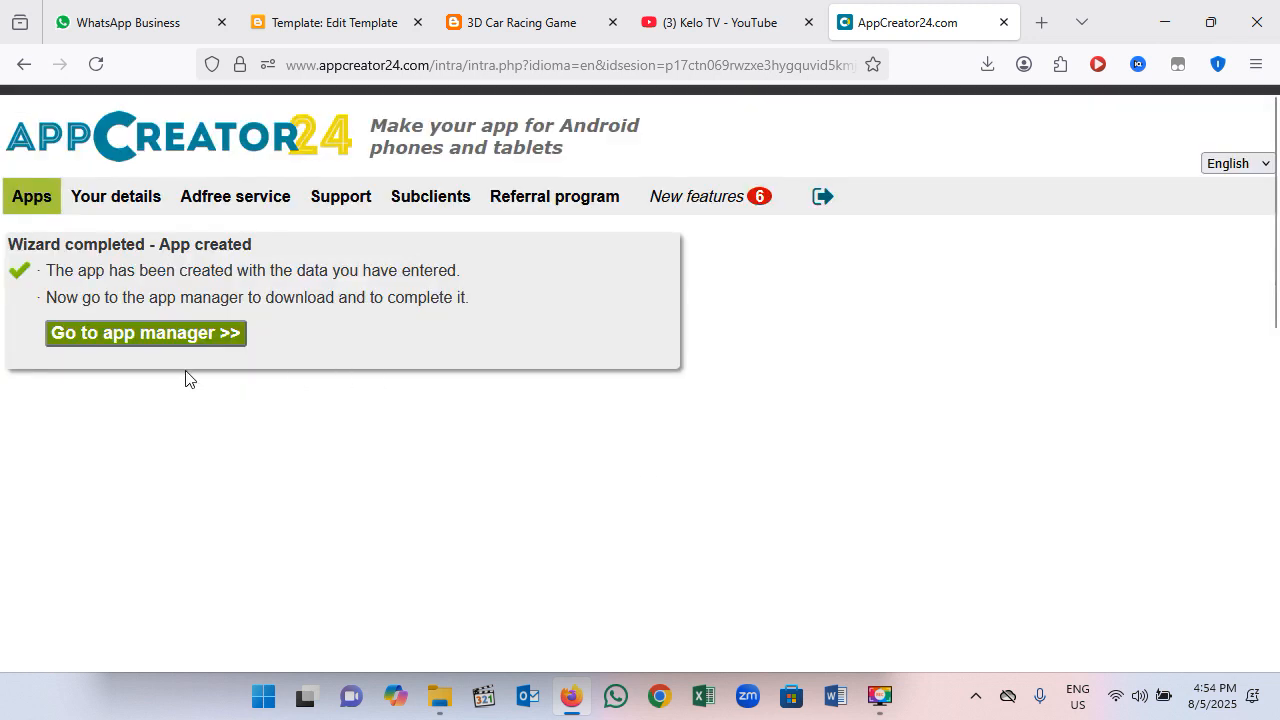
click(100, 340)
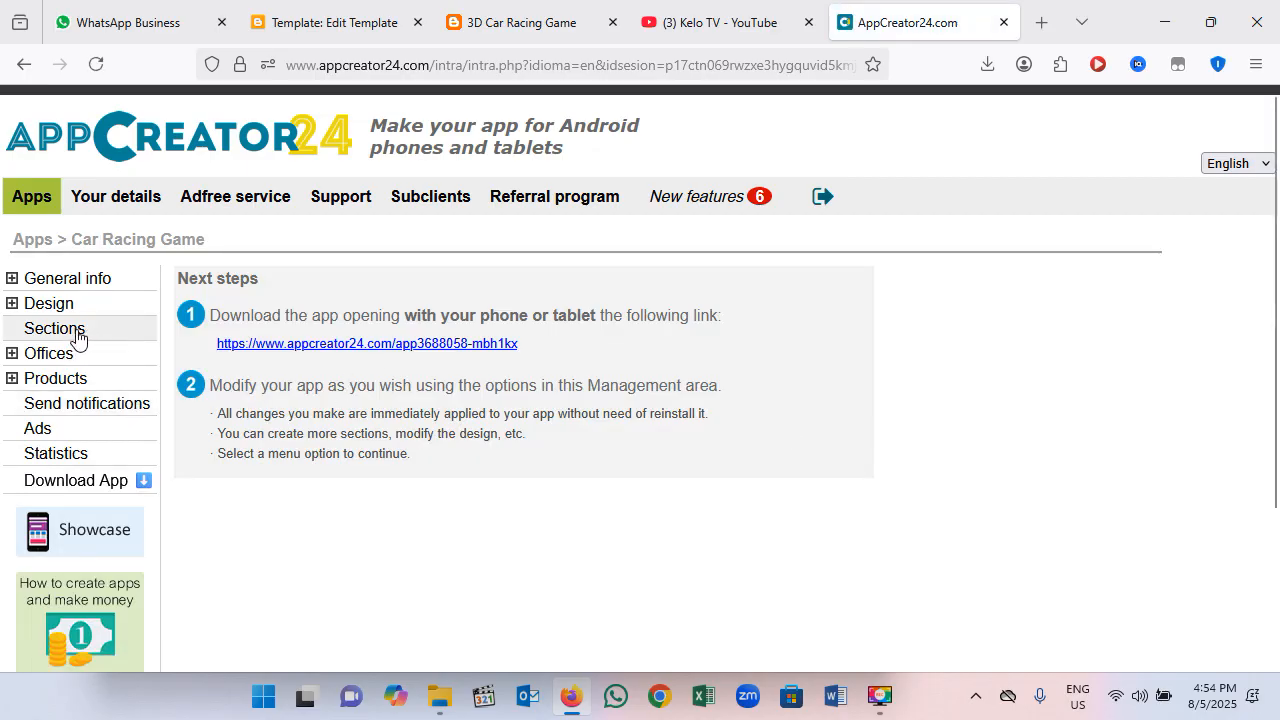
Step: Start a new HTML section for the app, with the HTML code entered directly
click(95, 332)
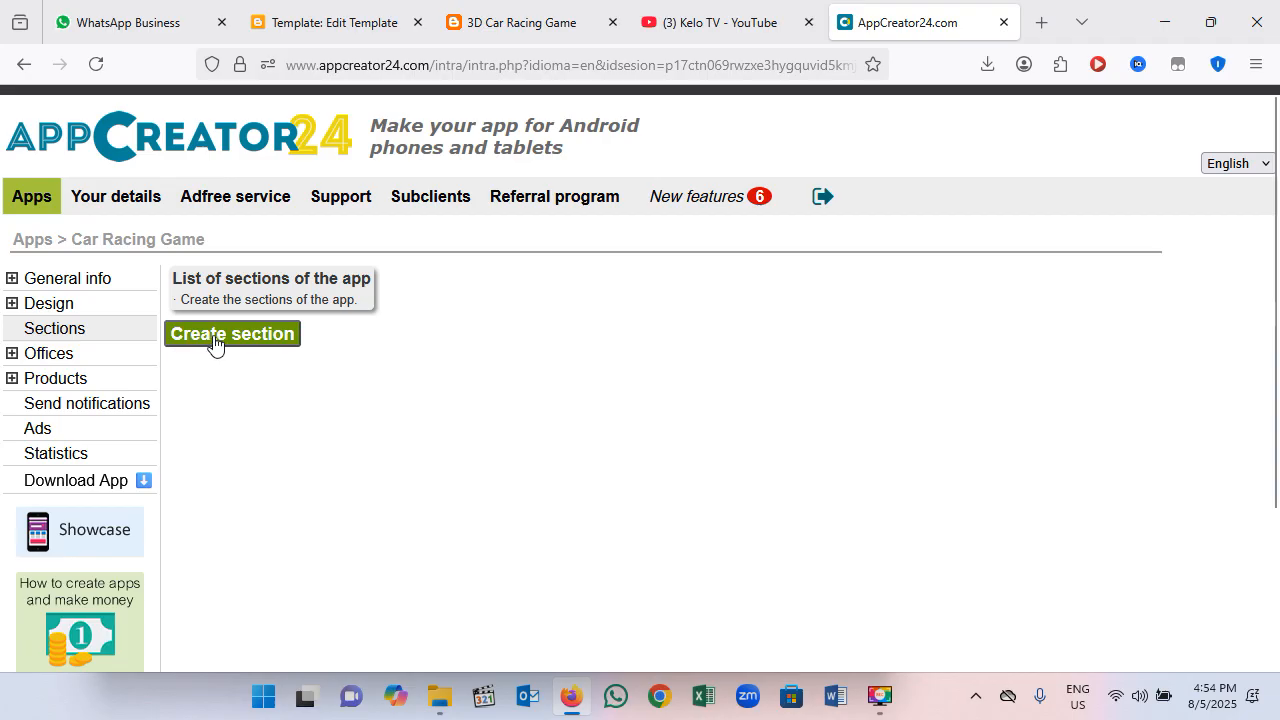
click(262, 343)
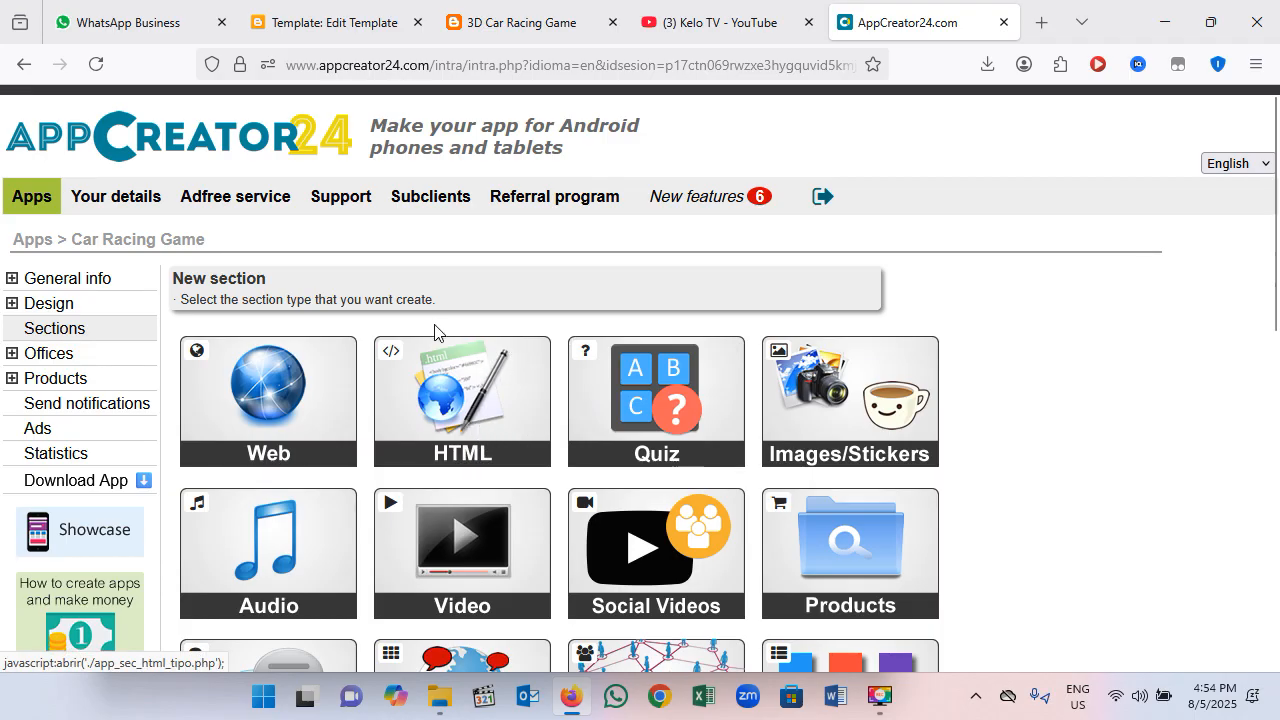
click(461, 410)
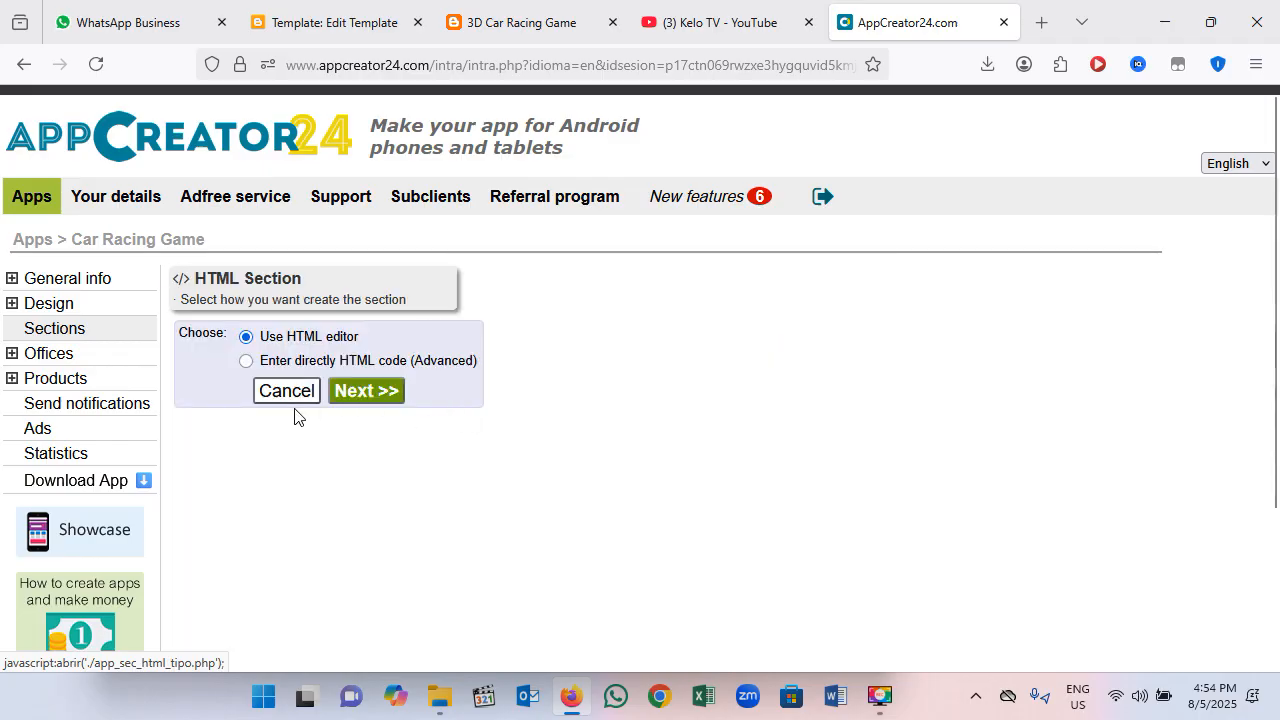
click(362, 393)
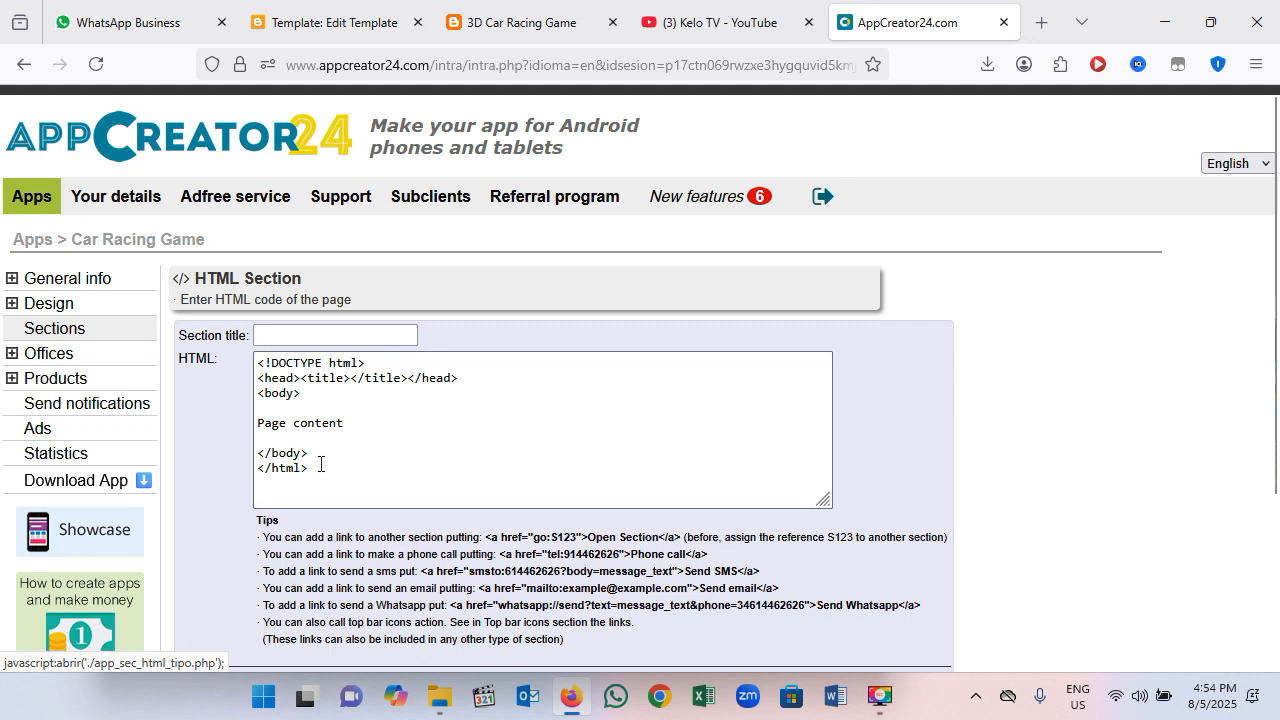
Step: Title the new HTML section "Car Racing Game" using the copied text
click(320, 464)
key(ctrl+a)
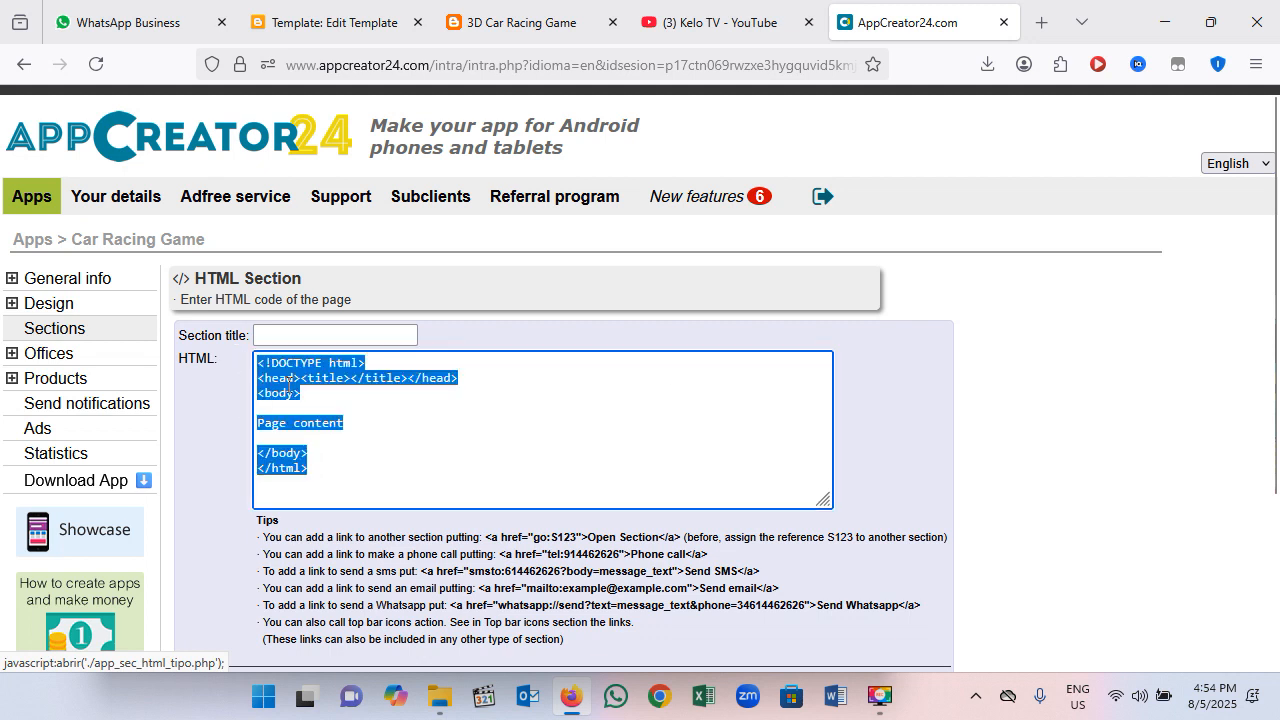
click(300, 335)
right_click(301, 337)
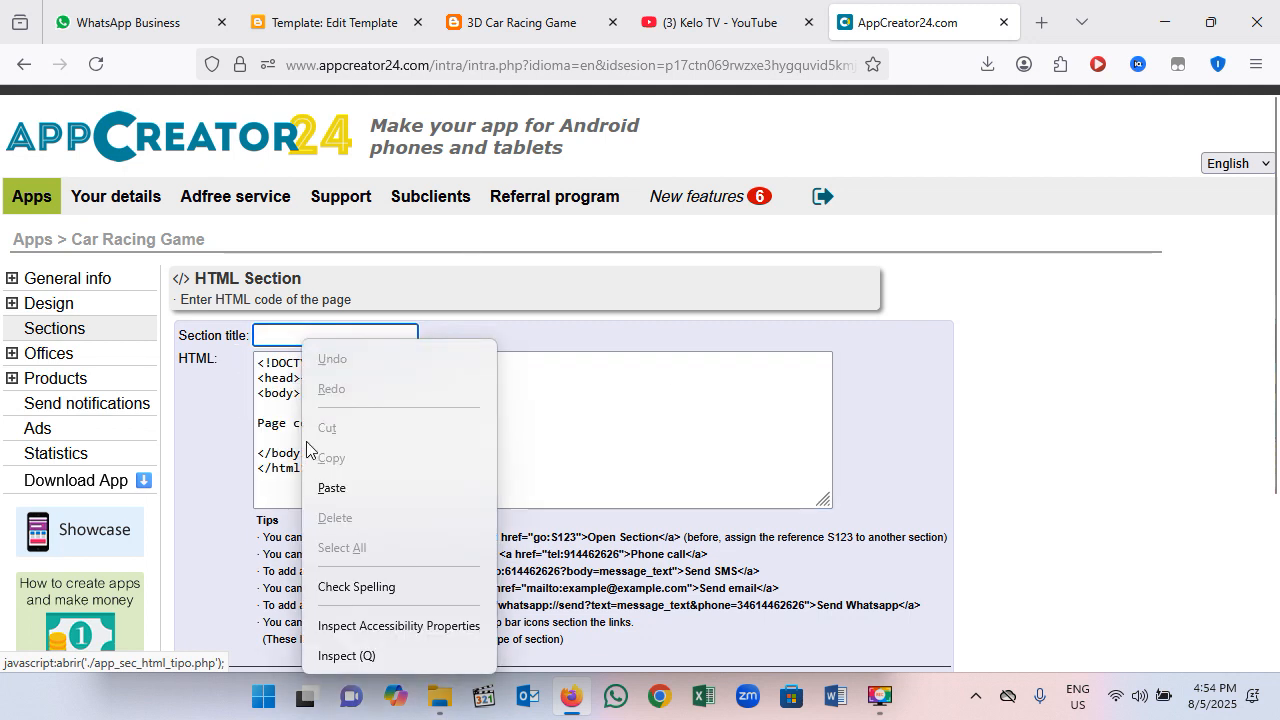
click(325, 490)
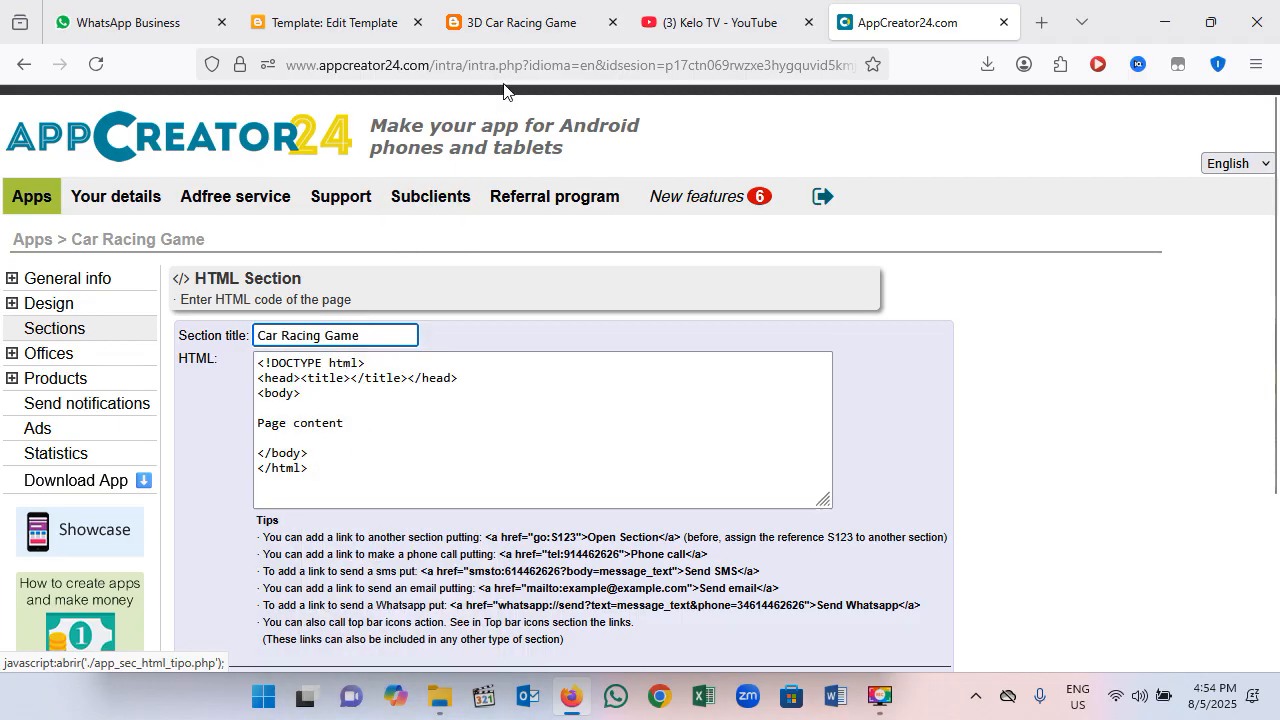
Step: Switch to the Blogger template editor and copy the entire game code
click(320, 22)
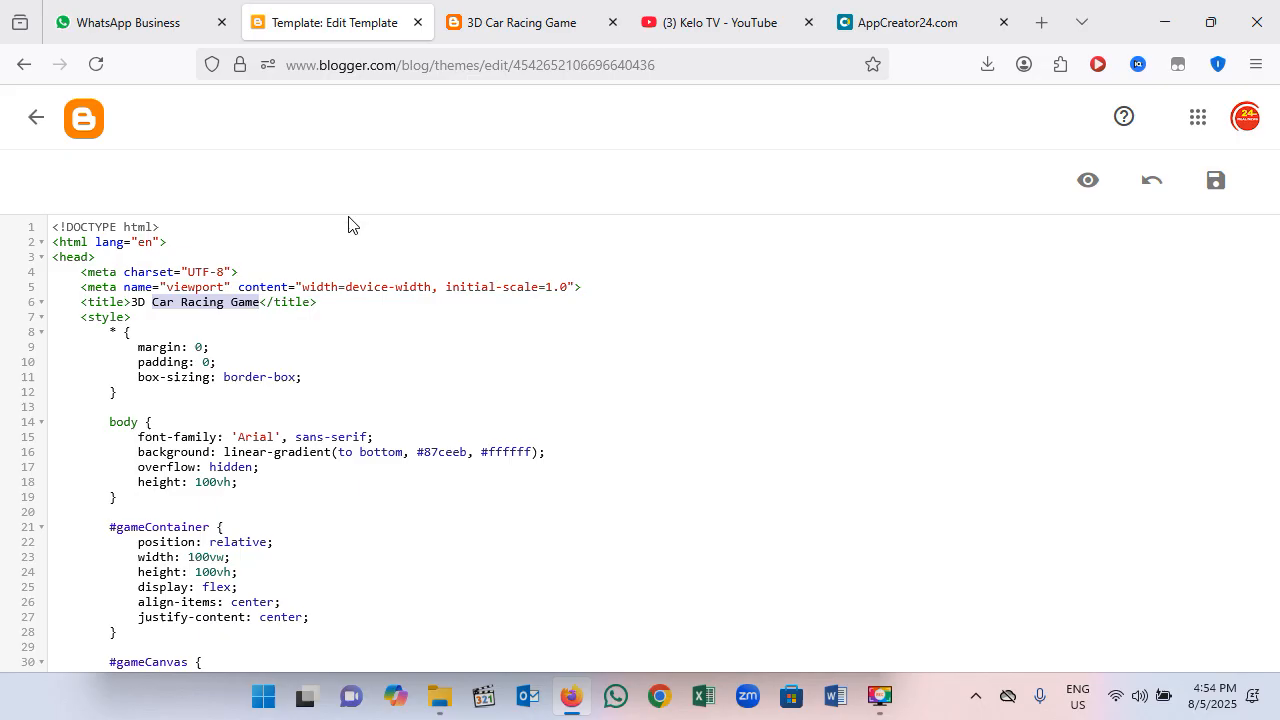
click(284, 351)
key(ctrl+a)
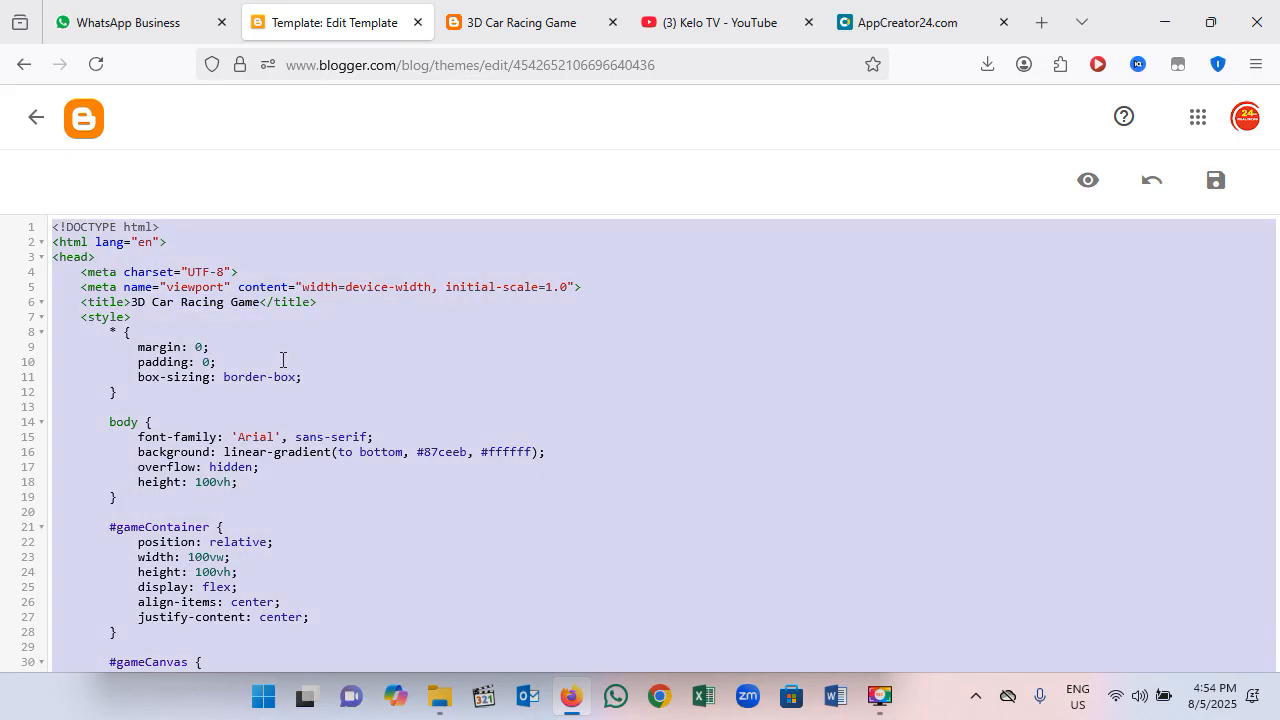
Step: Switch to WhatsApp Business and paste the copied game code into the open chat's message box without sending it
click(153, 30)
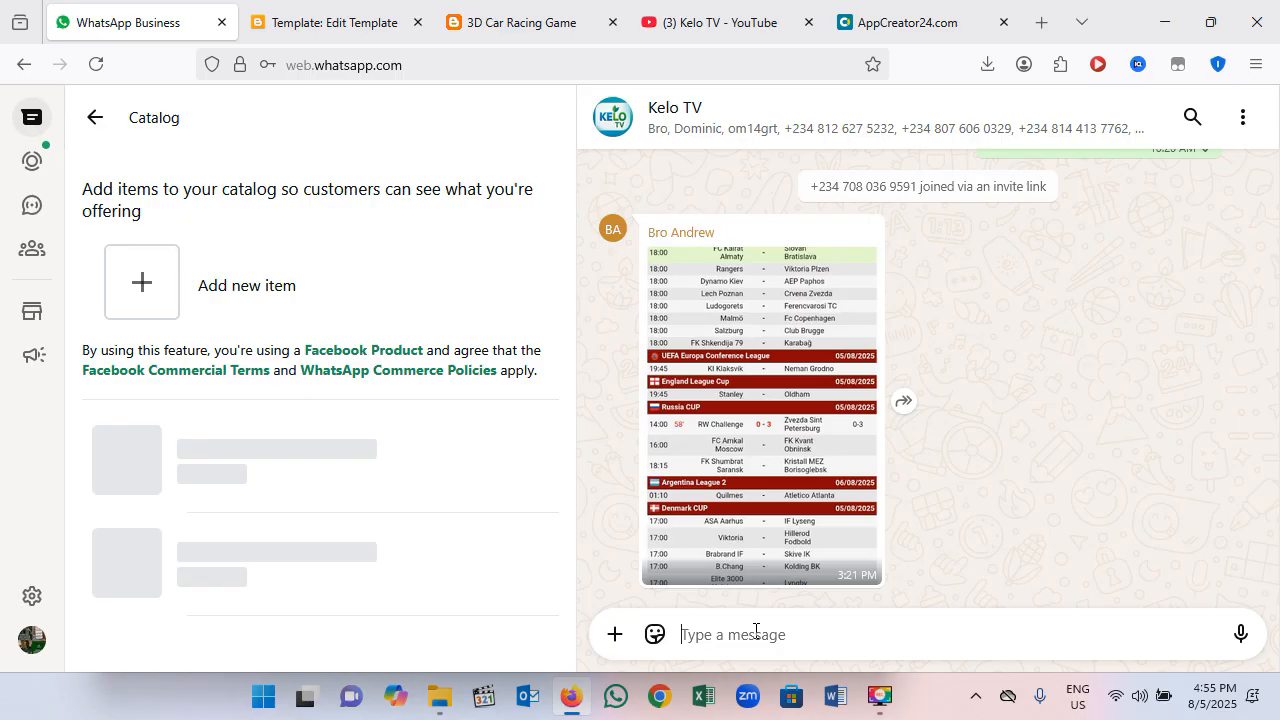
right_click(787, 628)
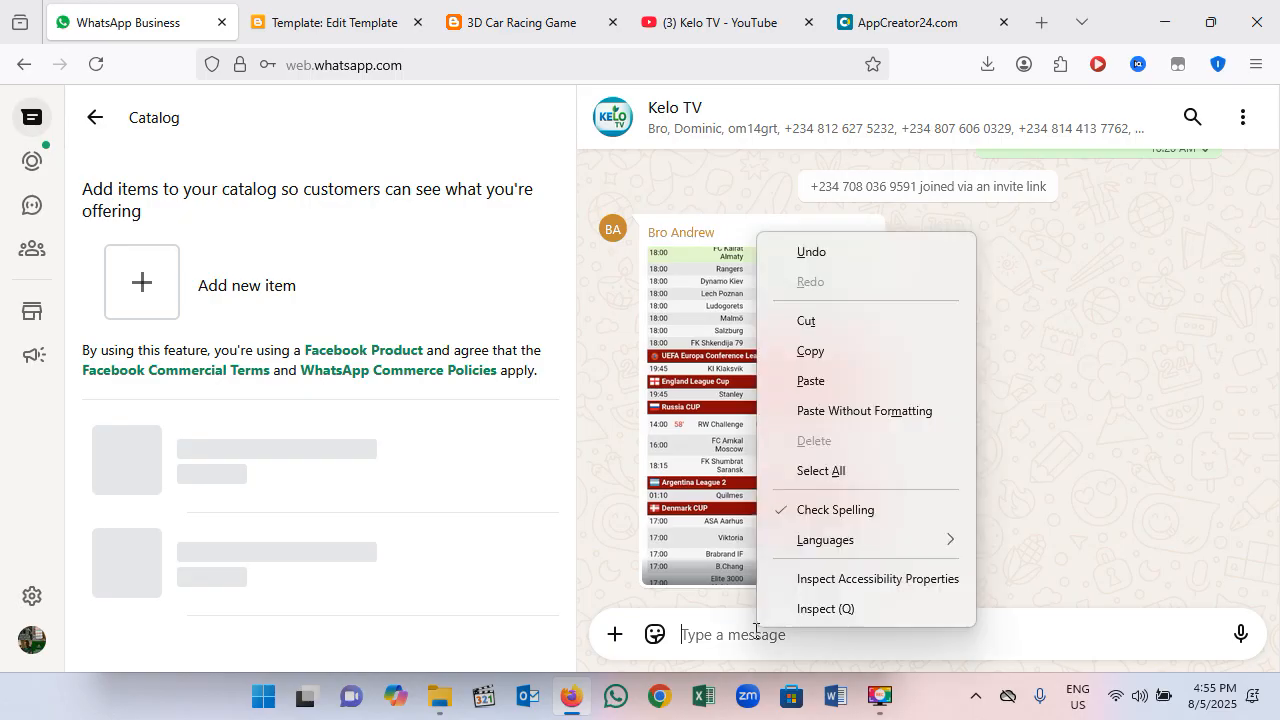
click(841, 384)
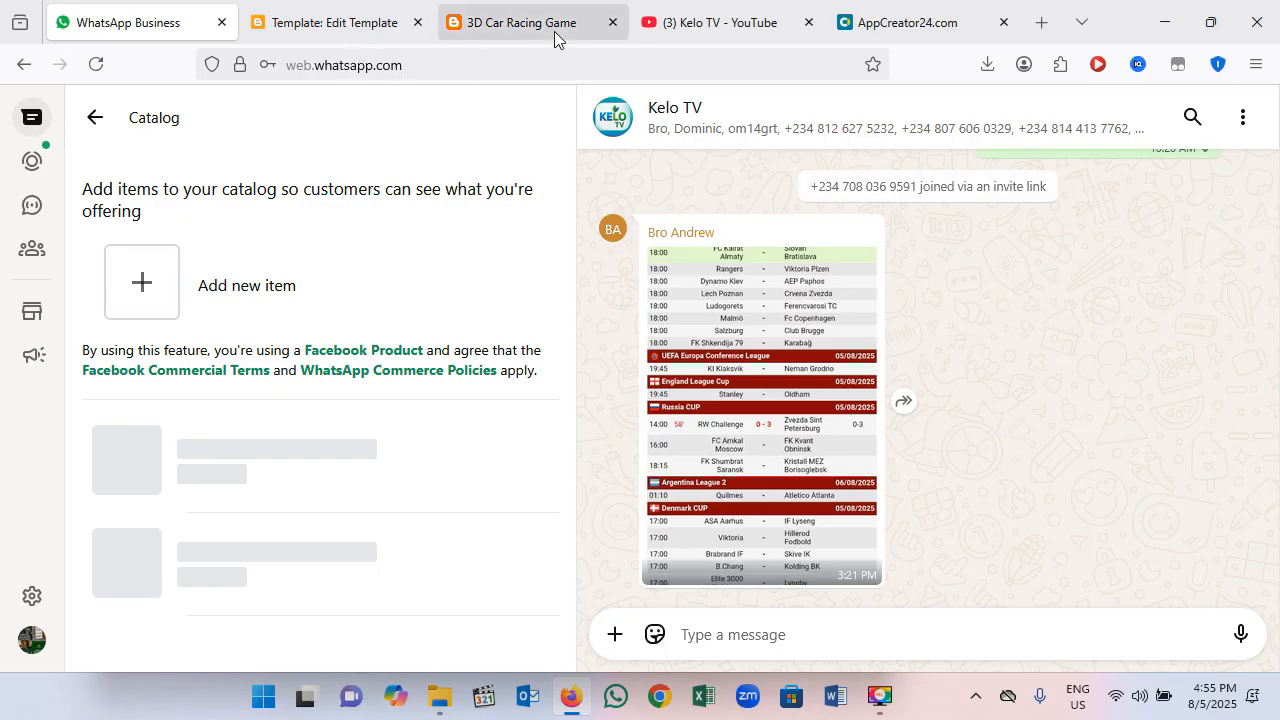
mouse_move(706, 35)
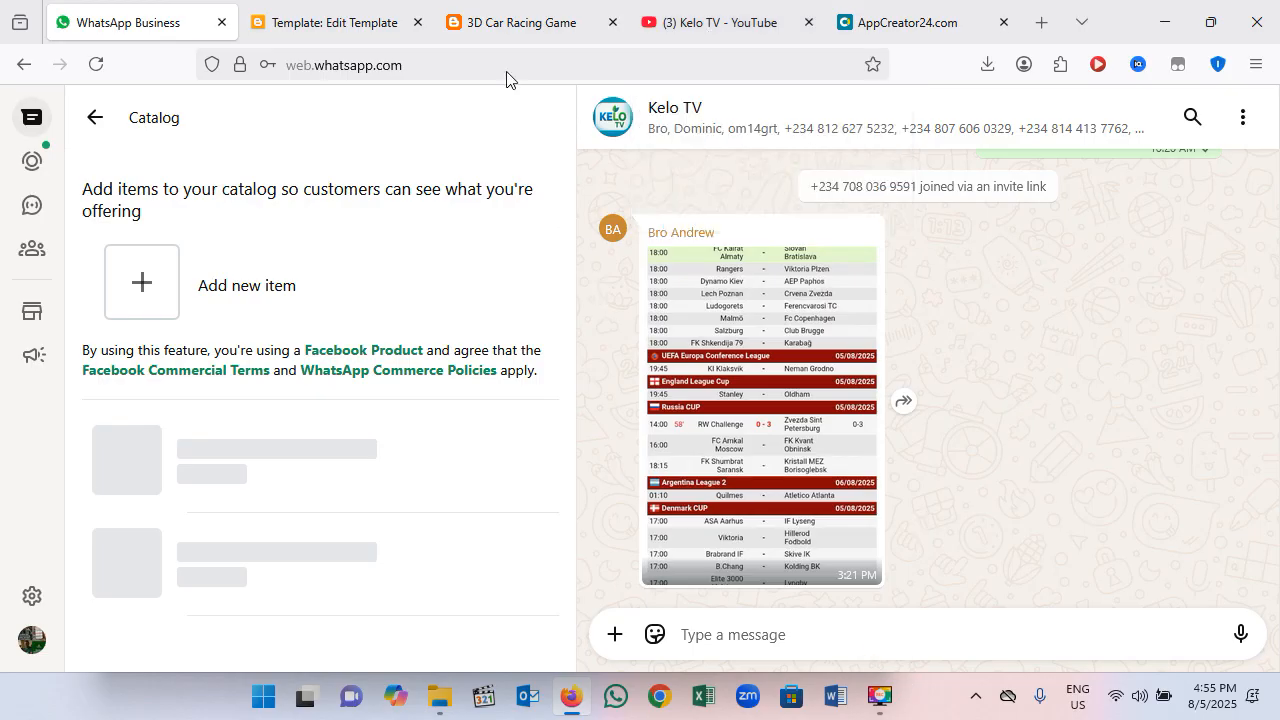
key(ctrl+v)
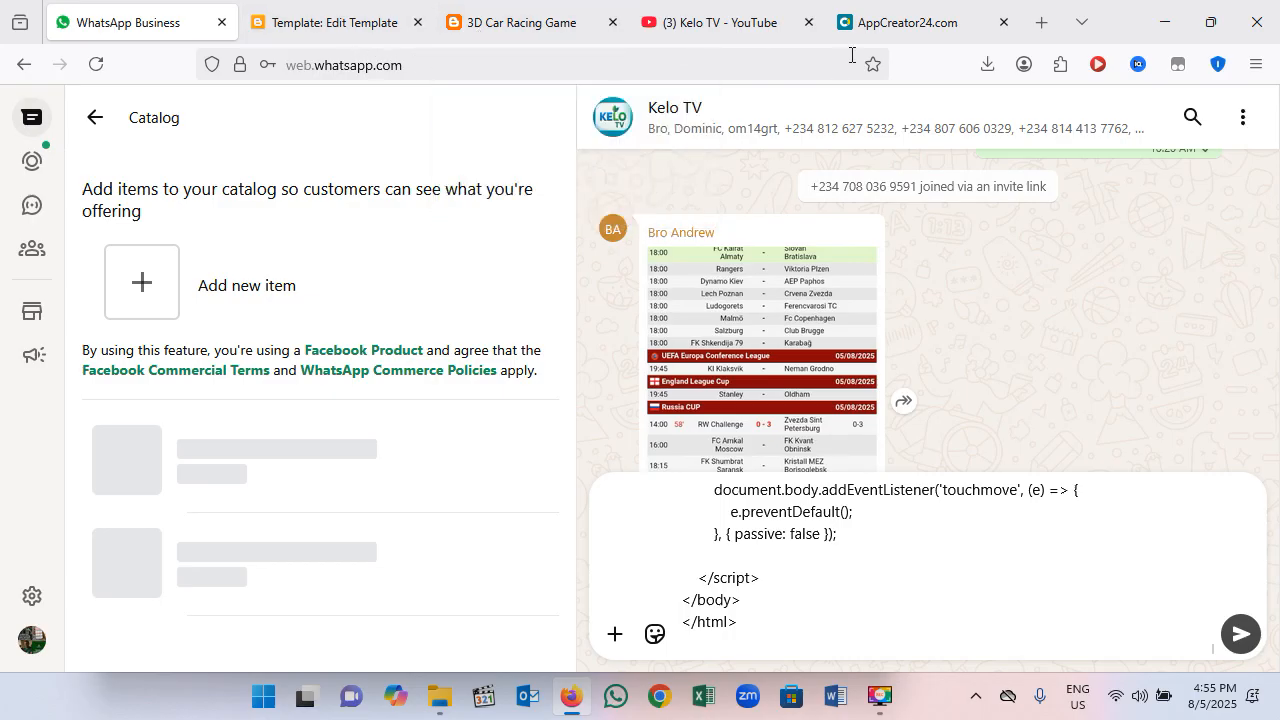
Step: Back in AppCreator24, replace the section's placeholder HTML with the copied game code, save it and return to the section list
click(880, 24)
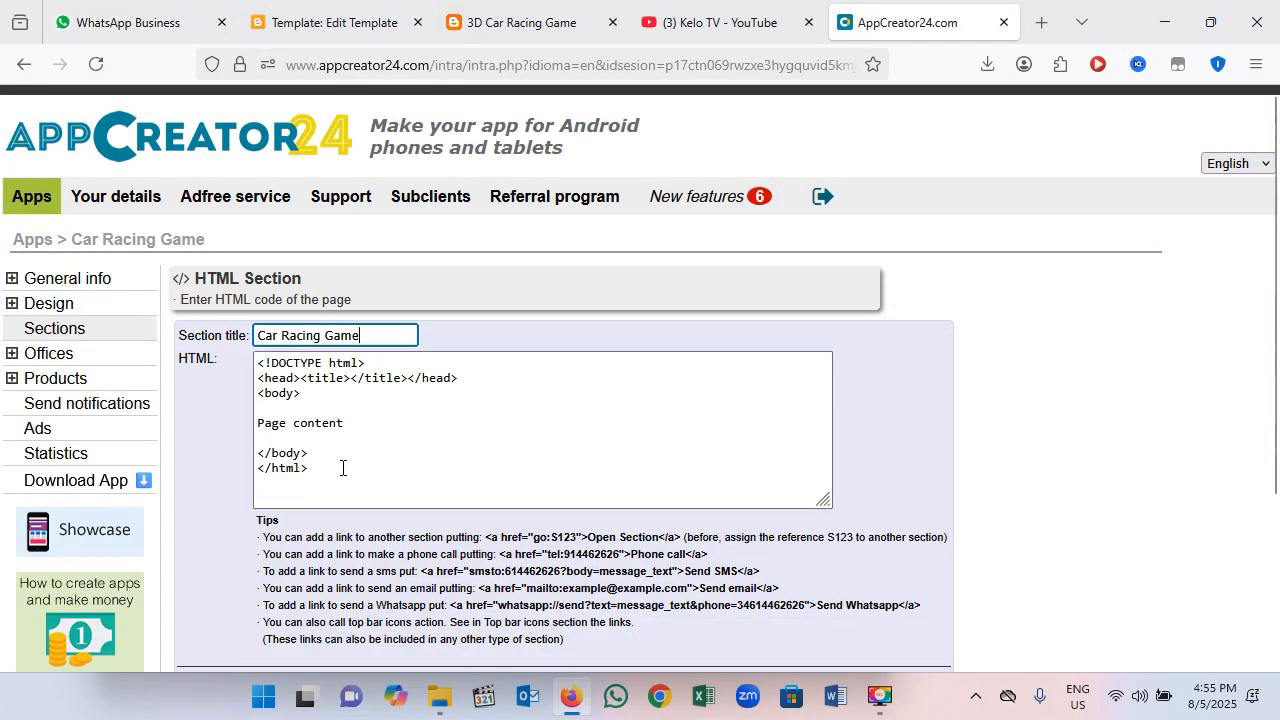
drag(343, 467, 225, 320)
right_click(291, 382)
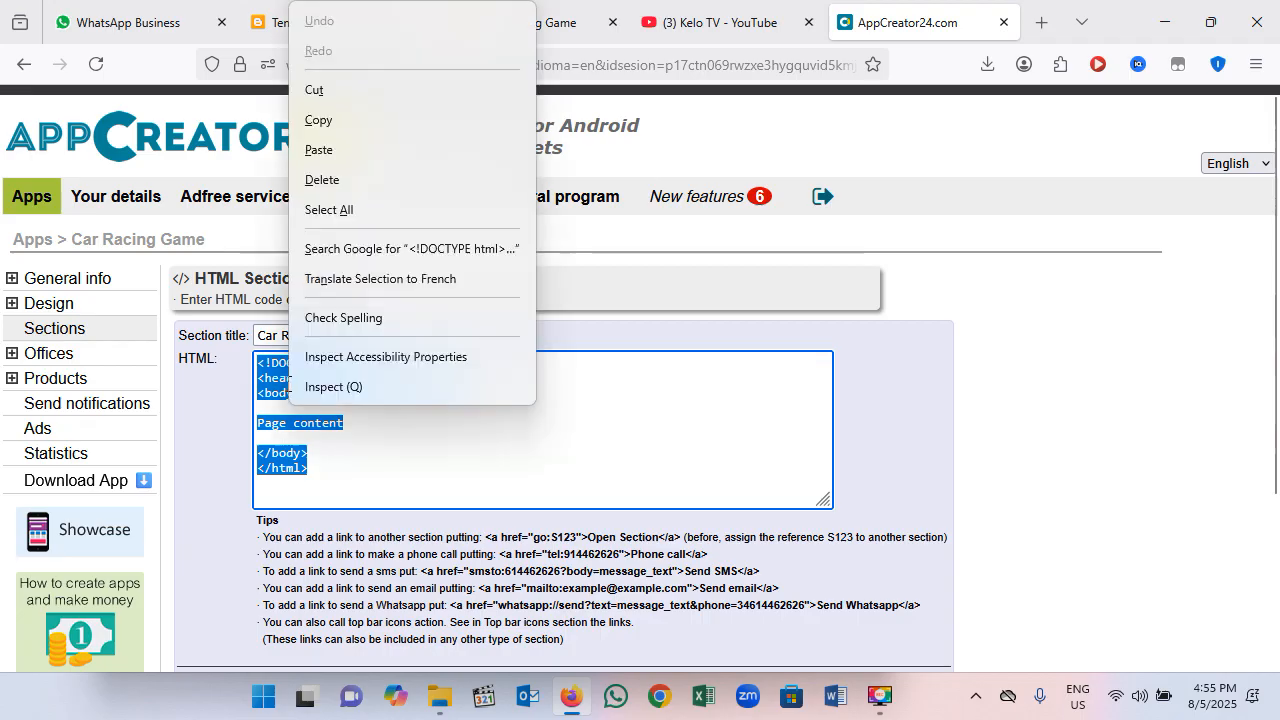
click(348, 145)
scroll(566, 483, down, 3)
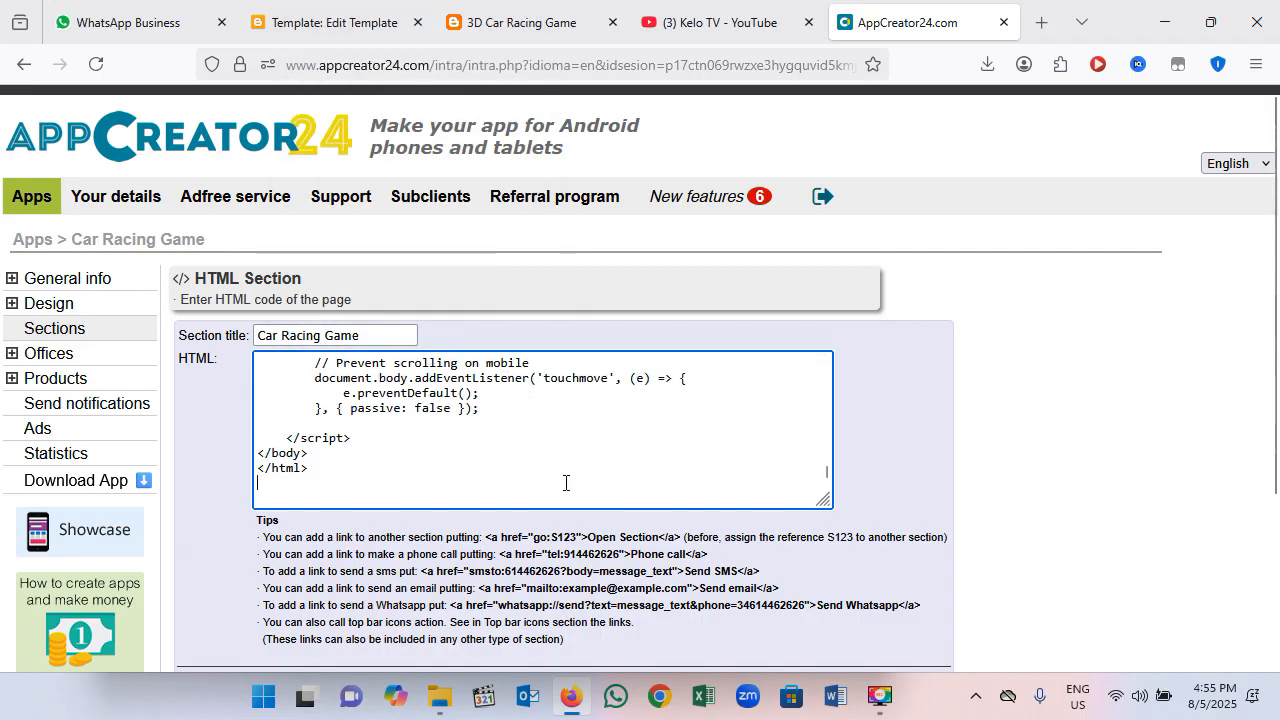
click(610, 533)
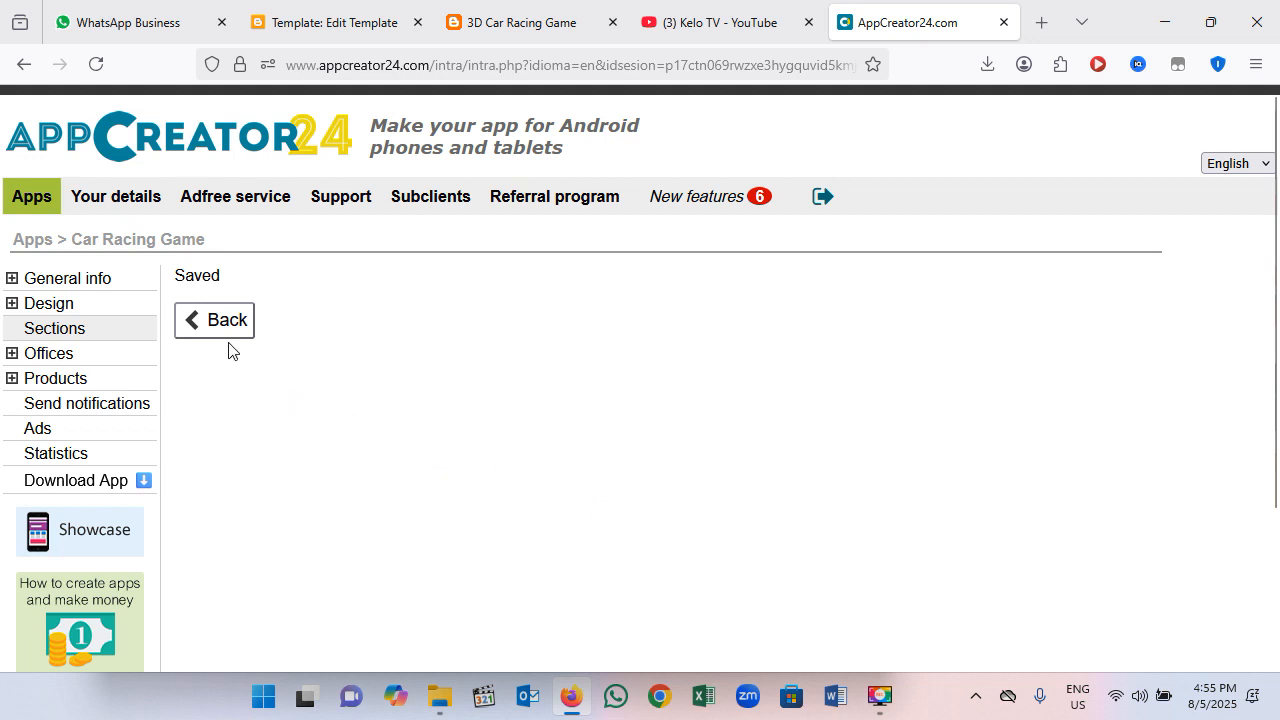
click(221, 335)
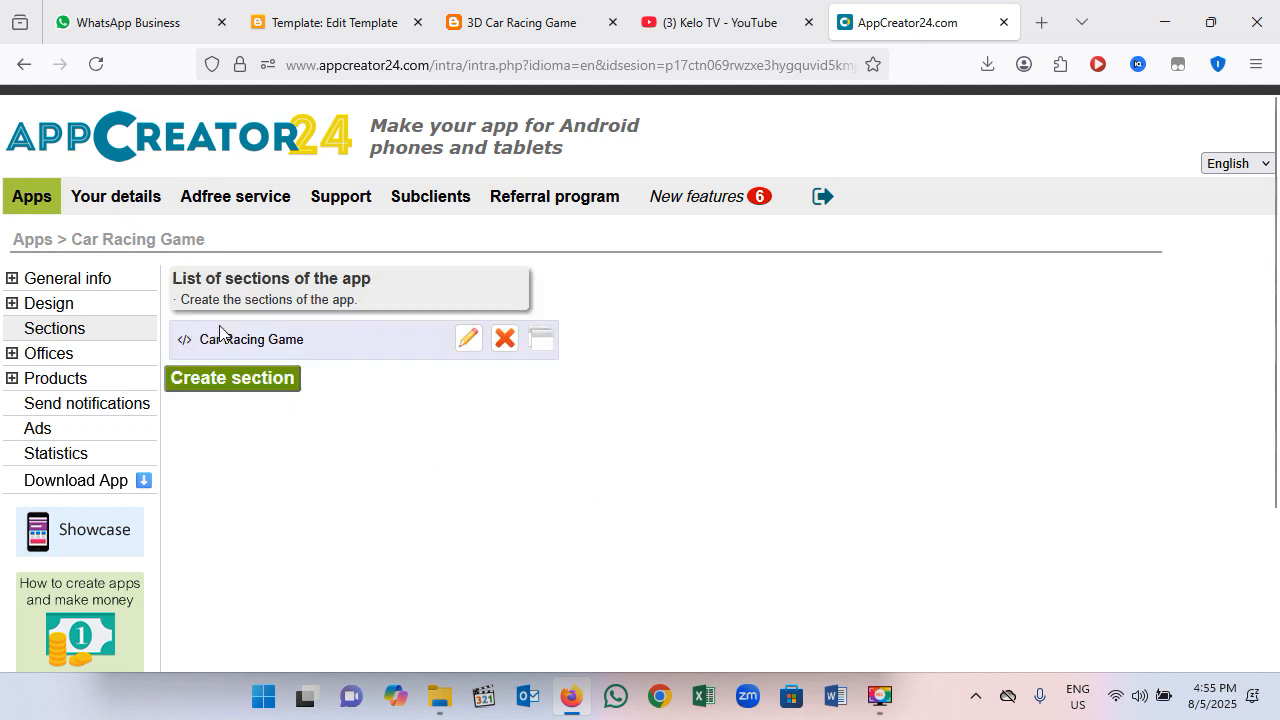
Step: Set the app's main menu type to Top menu in the design settings and save it
click(50, 308)
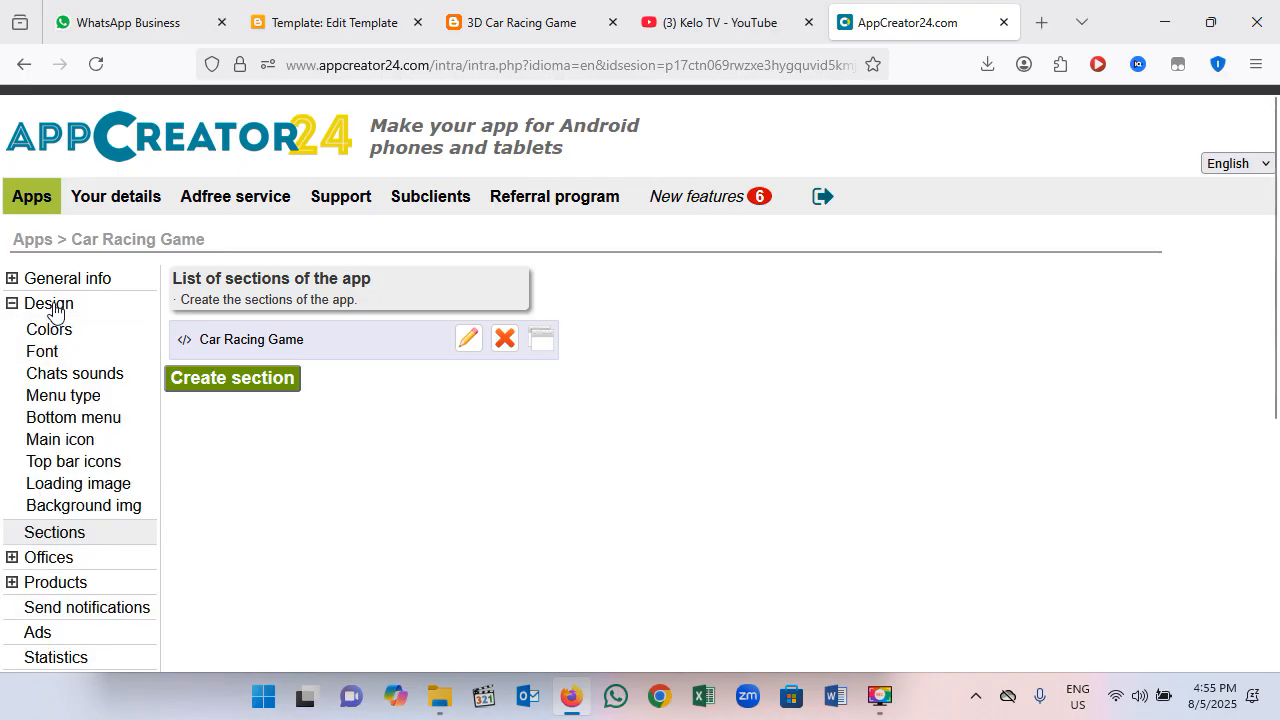
click(62, 398)
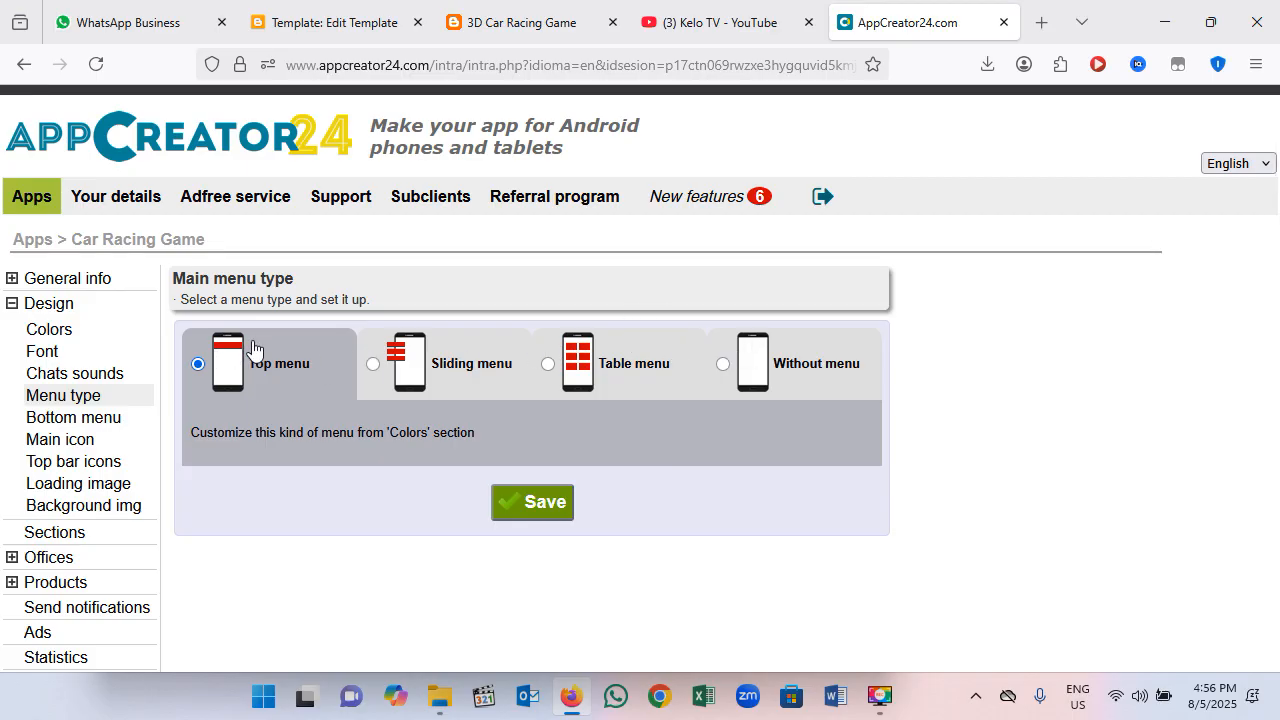
click(723, 364)
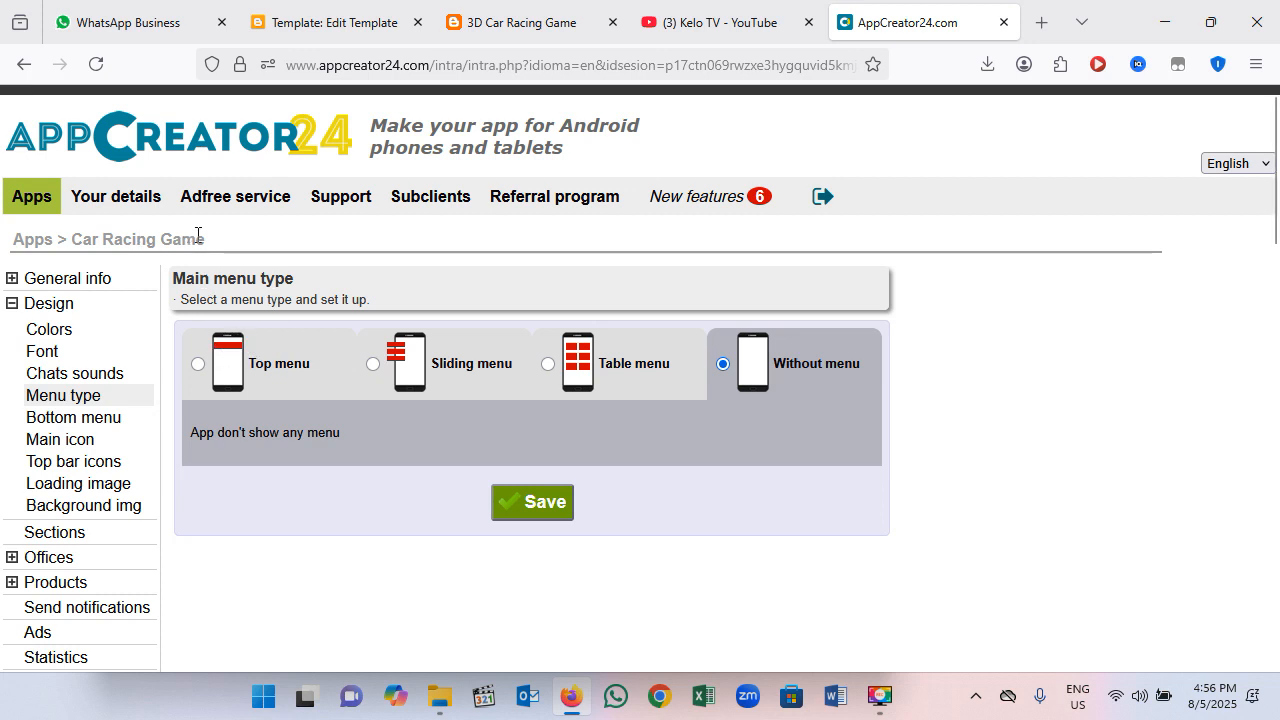
drag(213, 242, 75, 257)
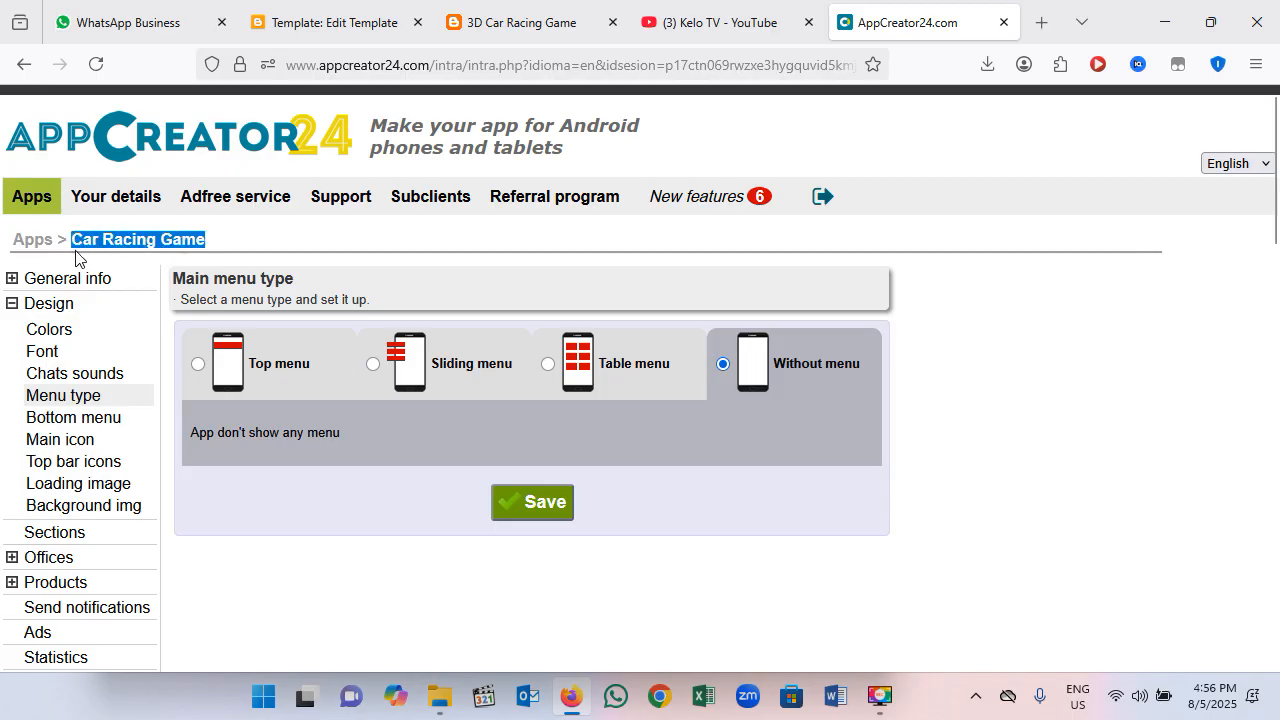
click(198, 364)
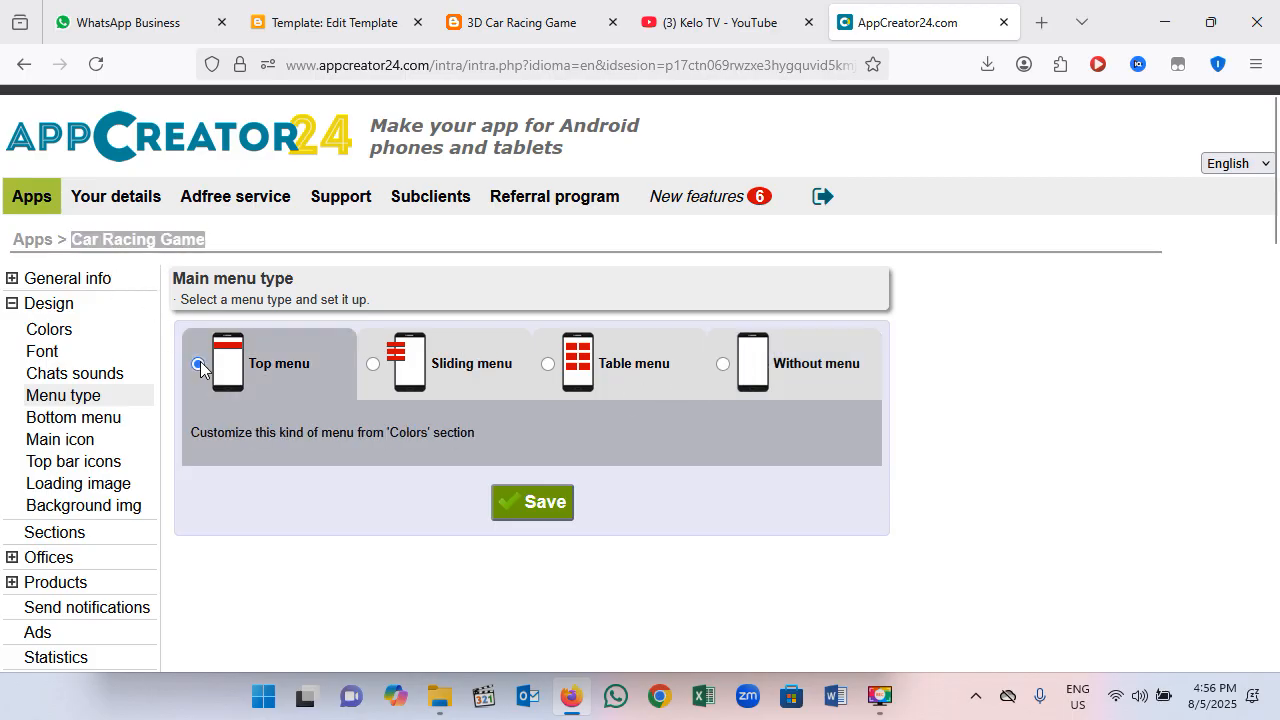
click(146, 244)
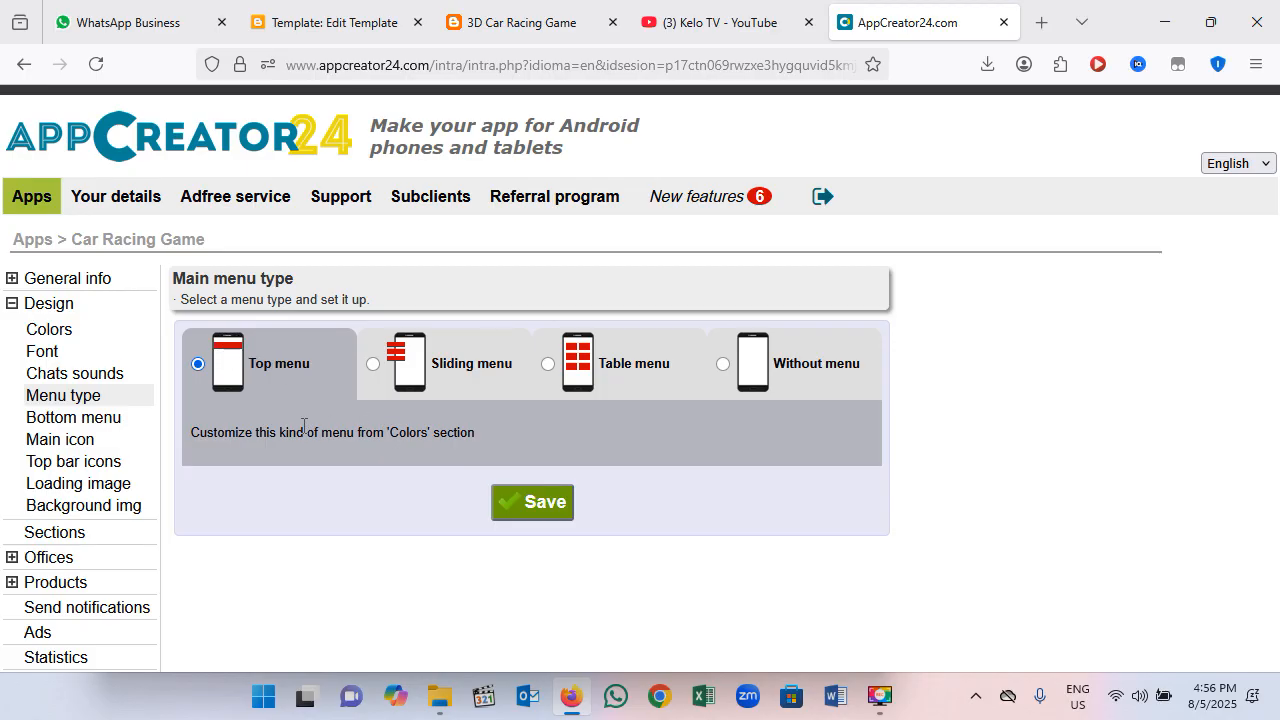
click(537, 505)
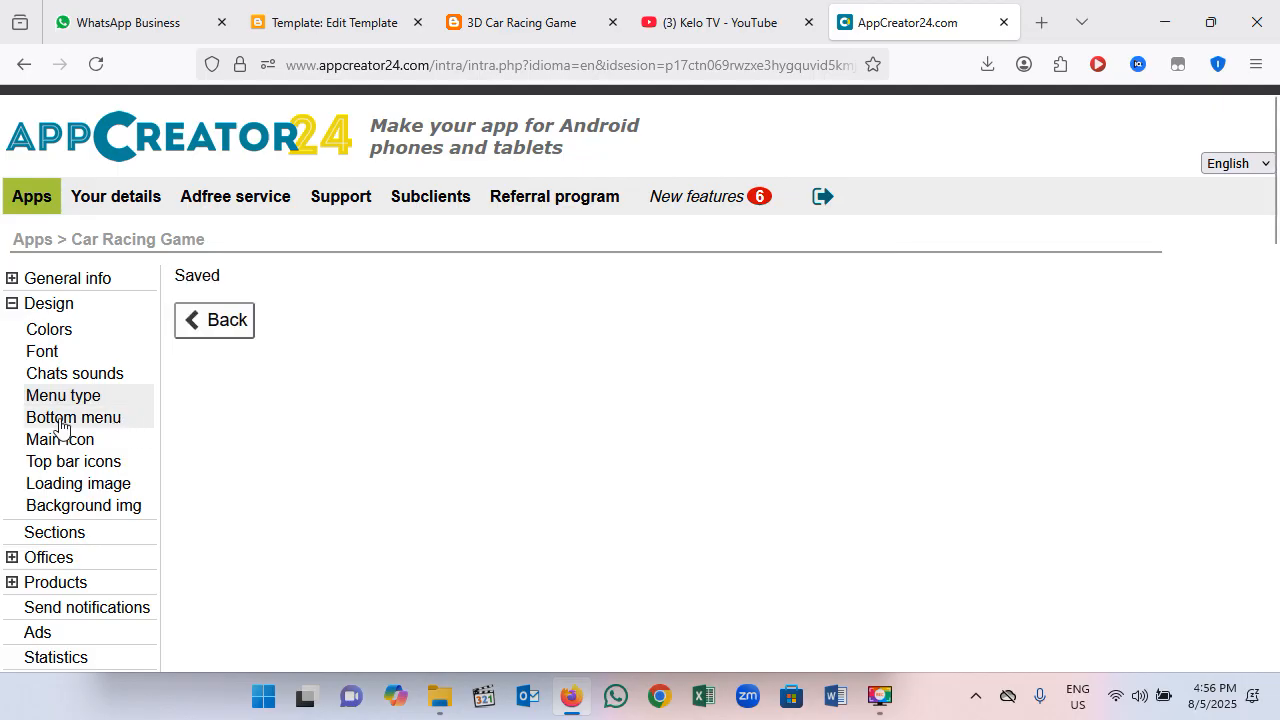
Step: Apply the Blue general style to the app's colors, save it and return to the color settings
click(49, 338)
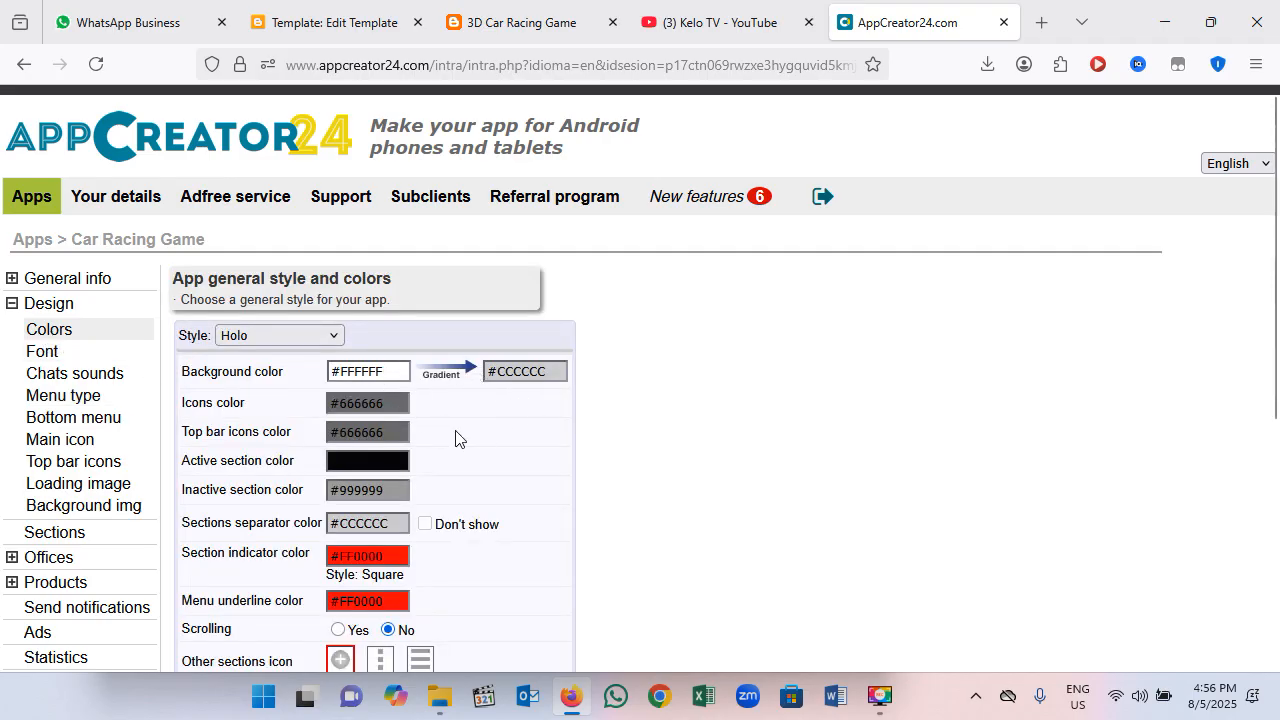
scroll(455, 438, down, 2)
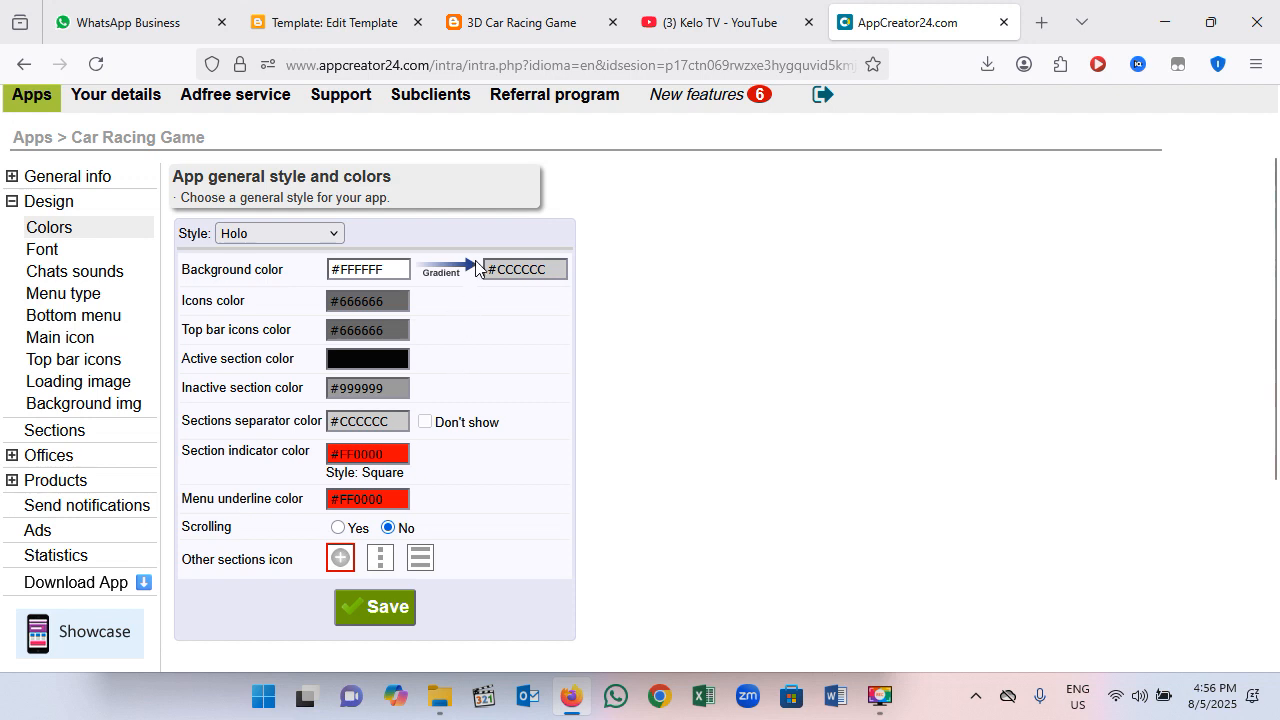
click(328, 234)
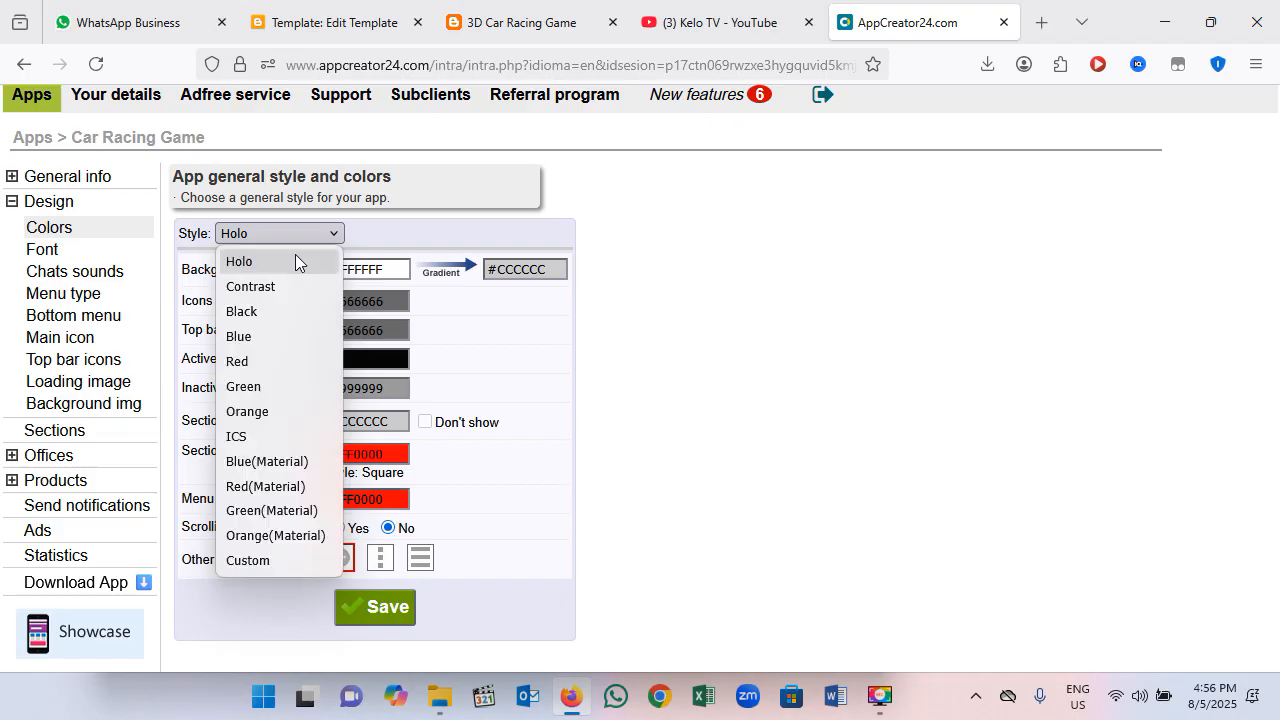
click(250, 337)
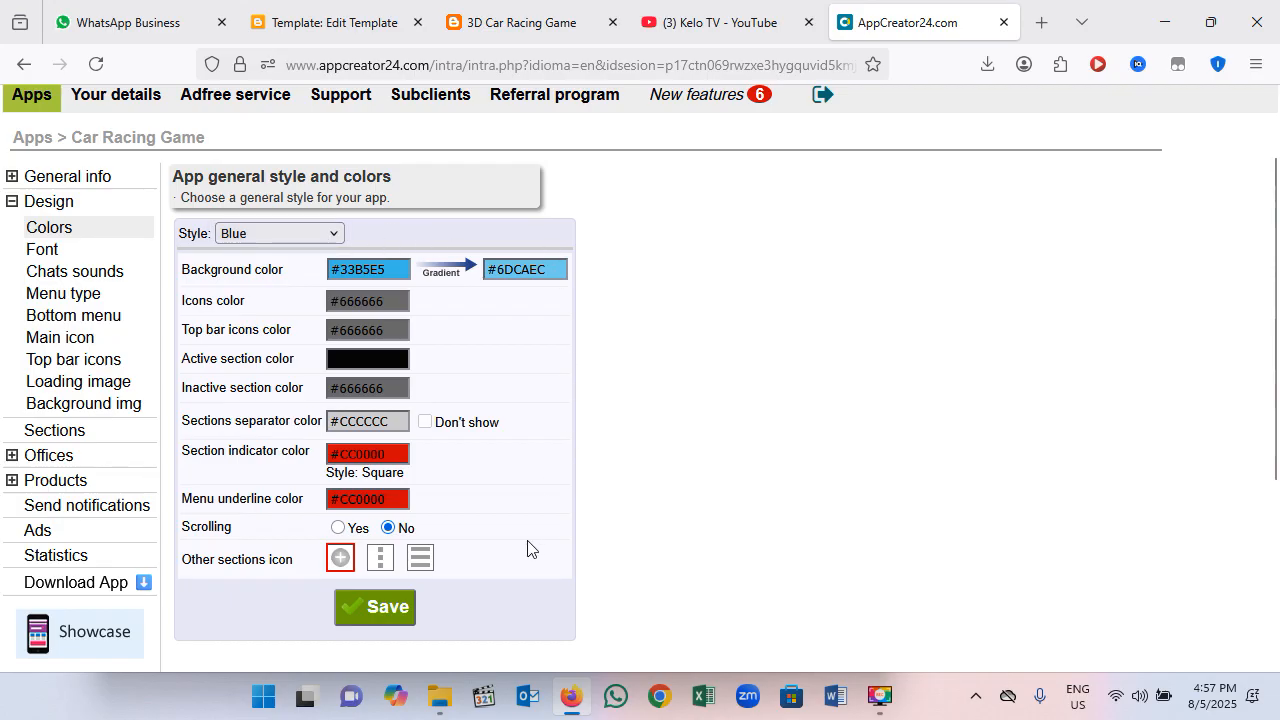
click(392, 612)
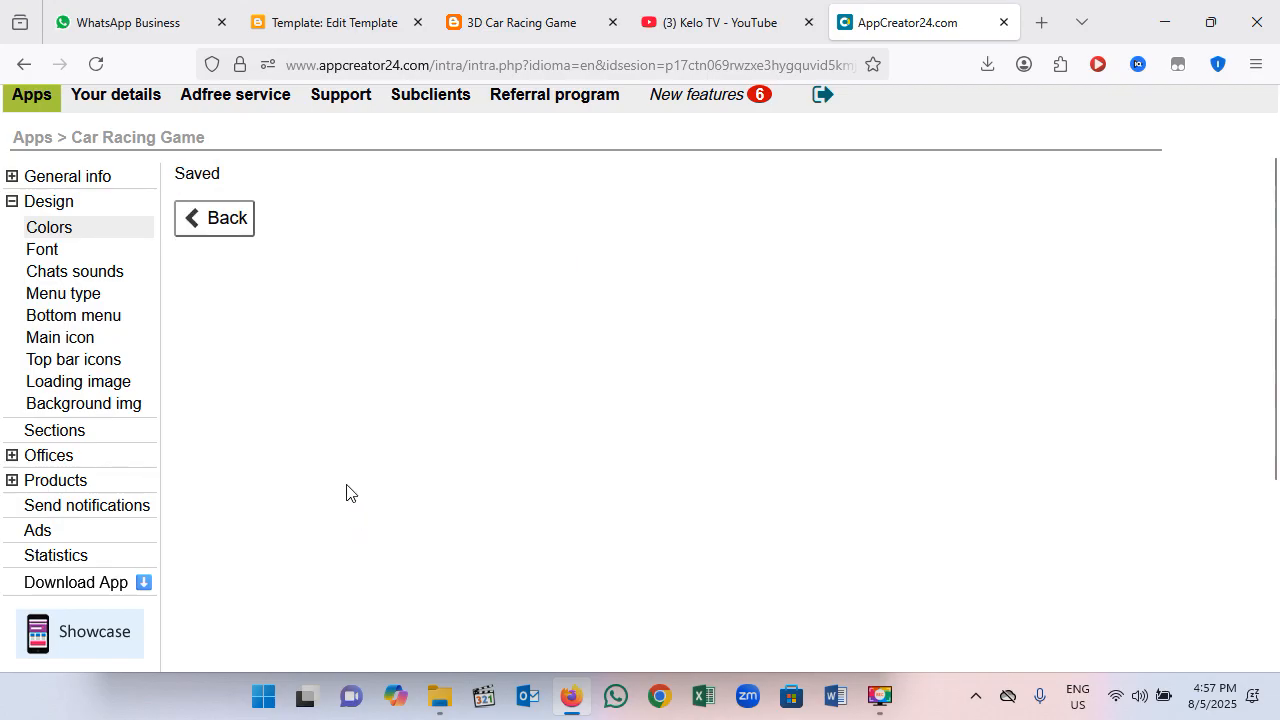
click(200, 230)
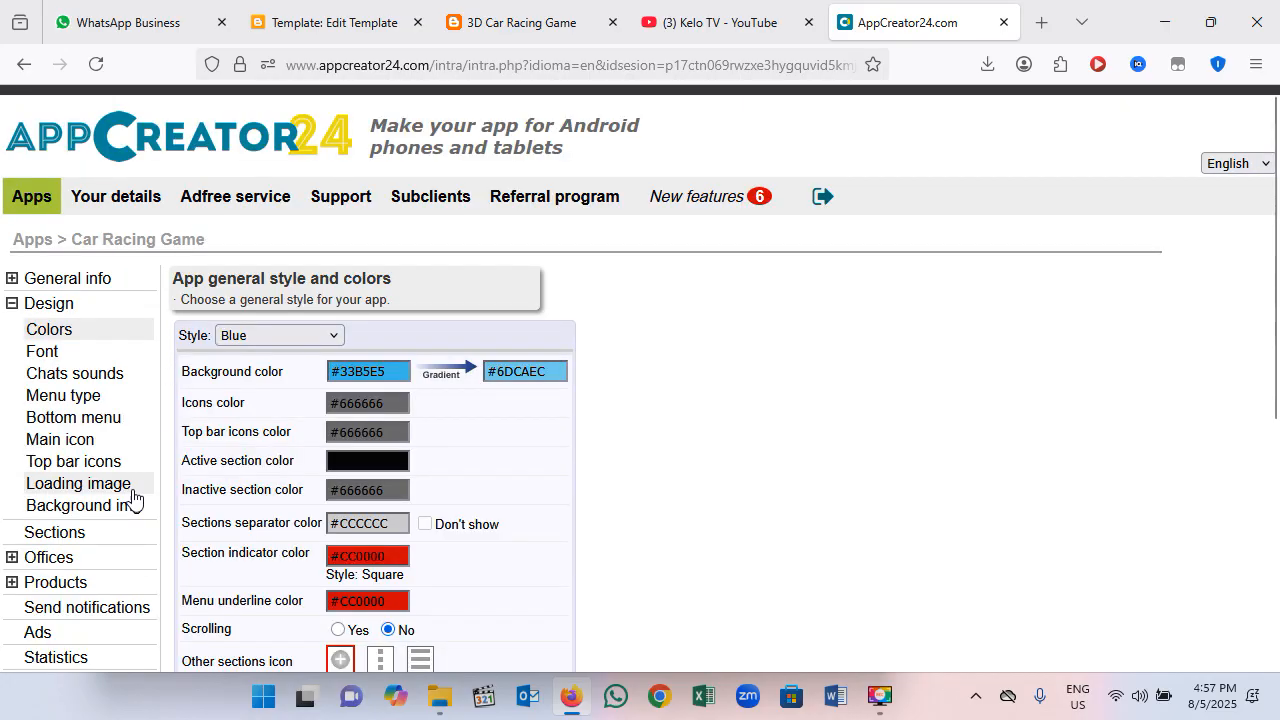
Step: Review the design settings for the bottom menu and the app's main icon
click(70, 418)
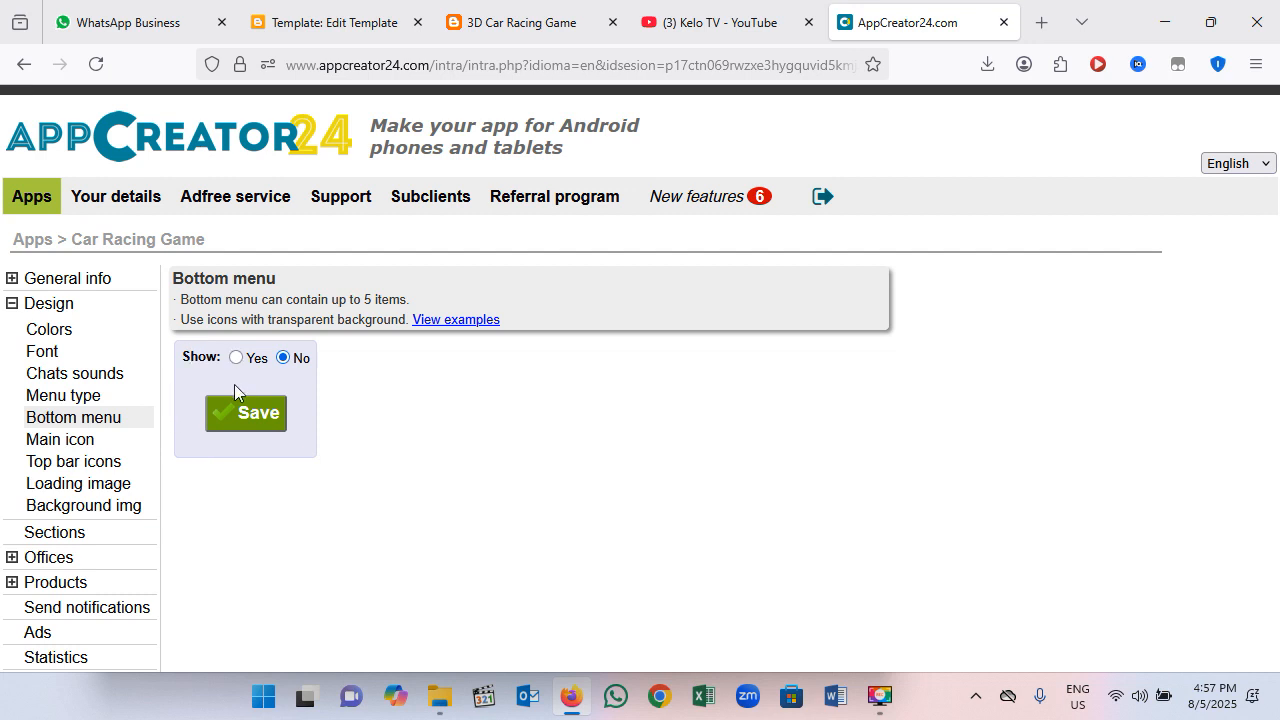
click(59, 441)
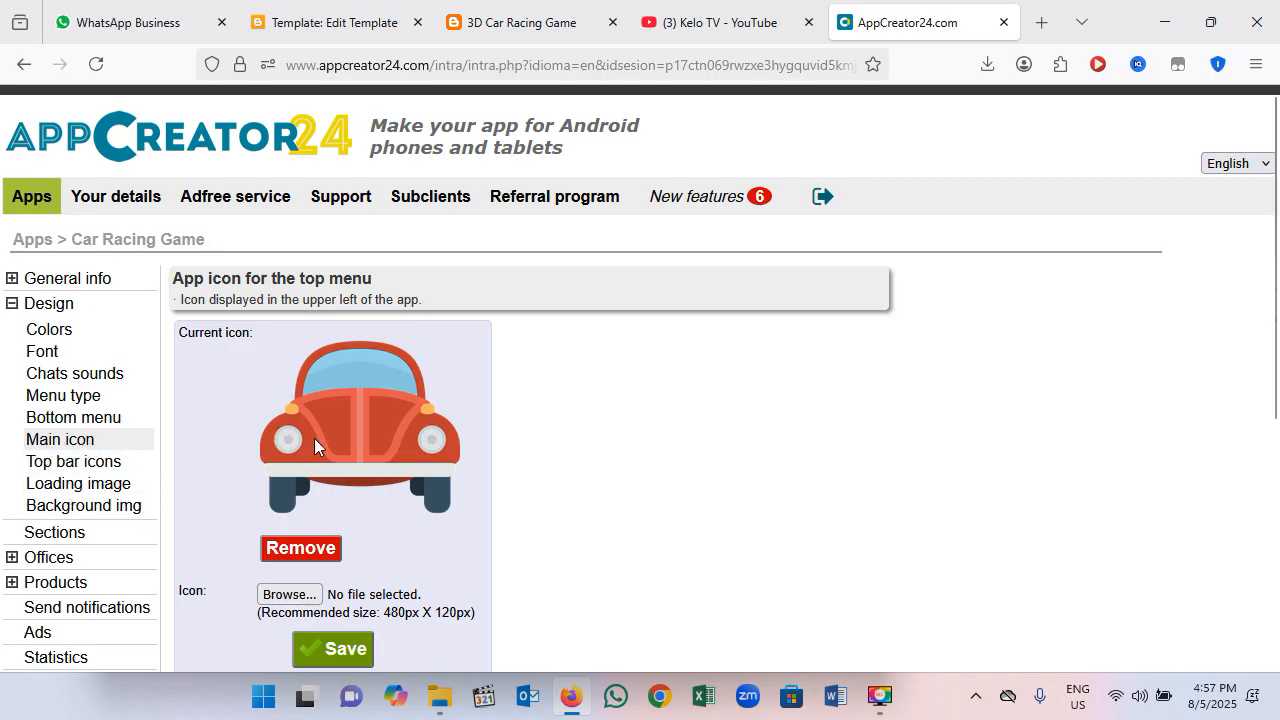
scroll(340, 455, down, 1)
scroll(337, 347, up, 1)
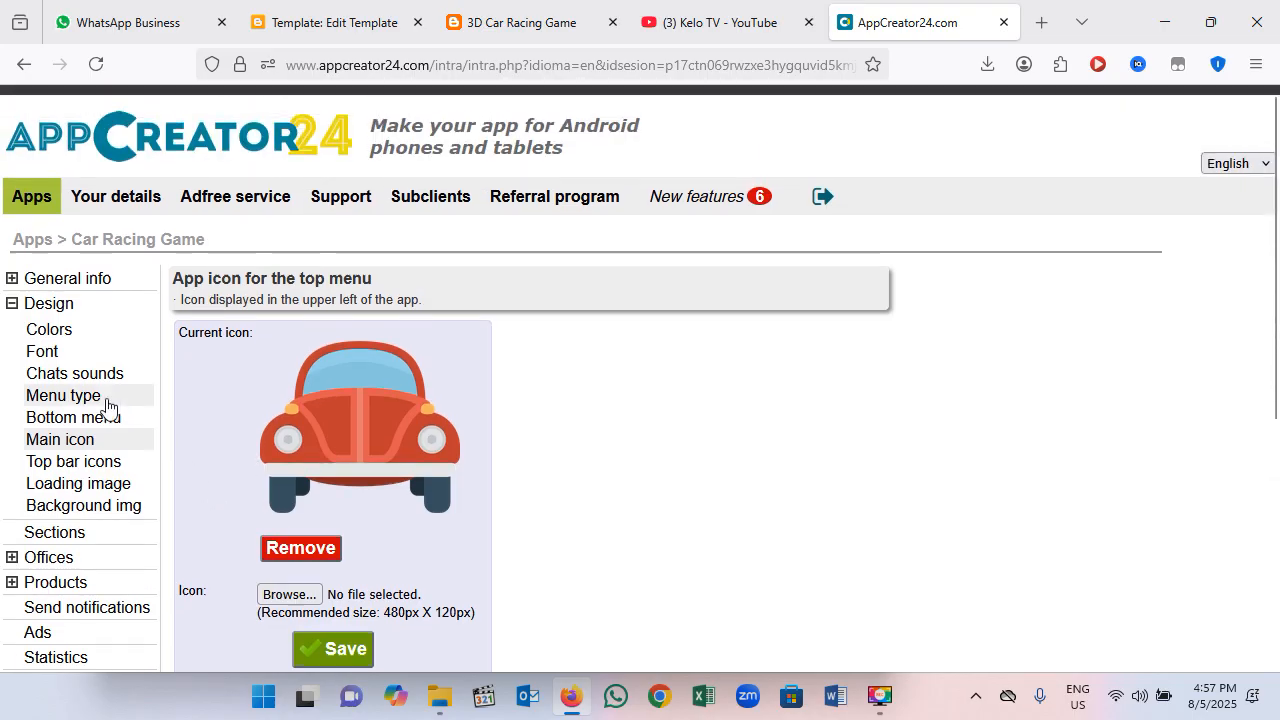
Step: Disable the products search, notification bell and mail icons in the top bar, keeping only the share icon enabled
click(47, 465)
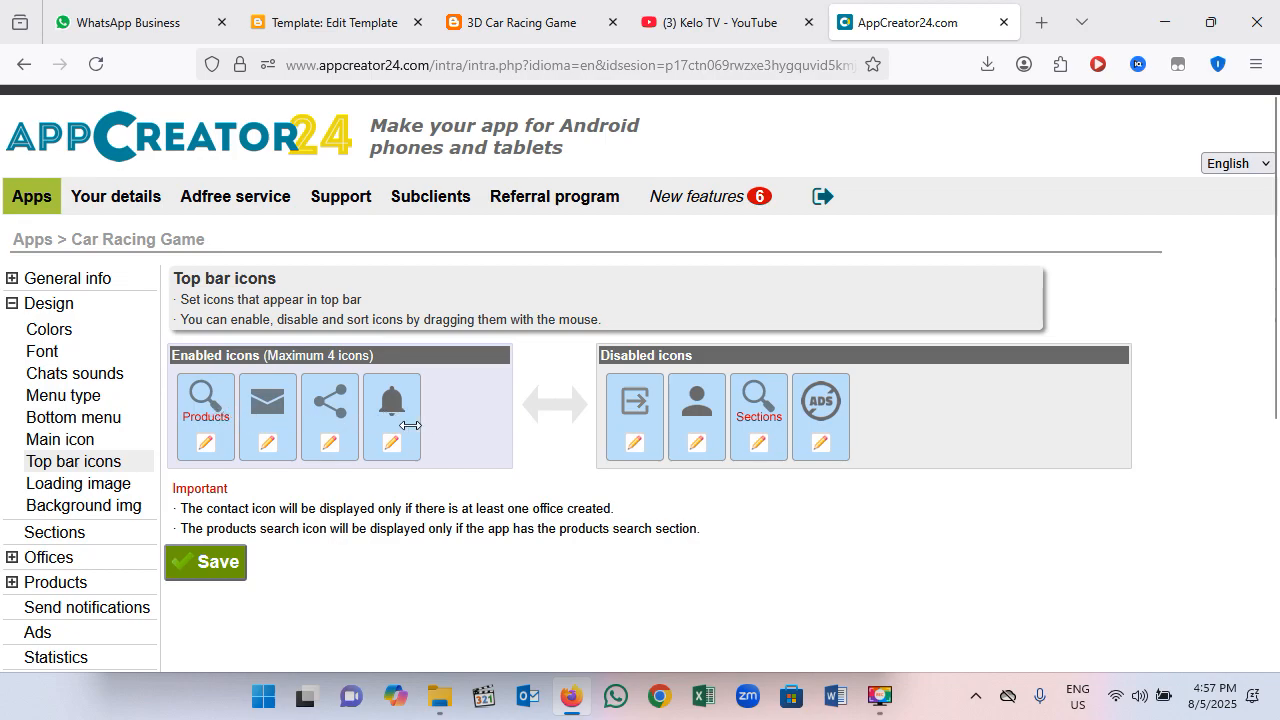
drag(202, 408, 910, 416)
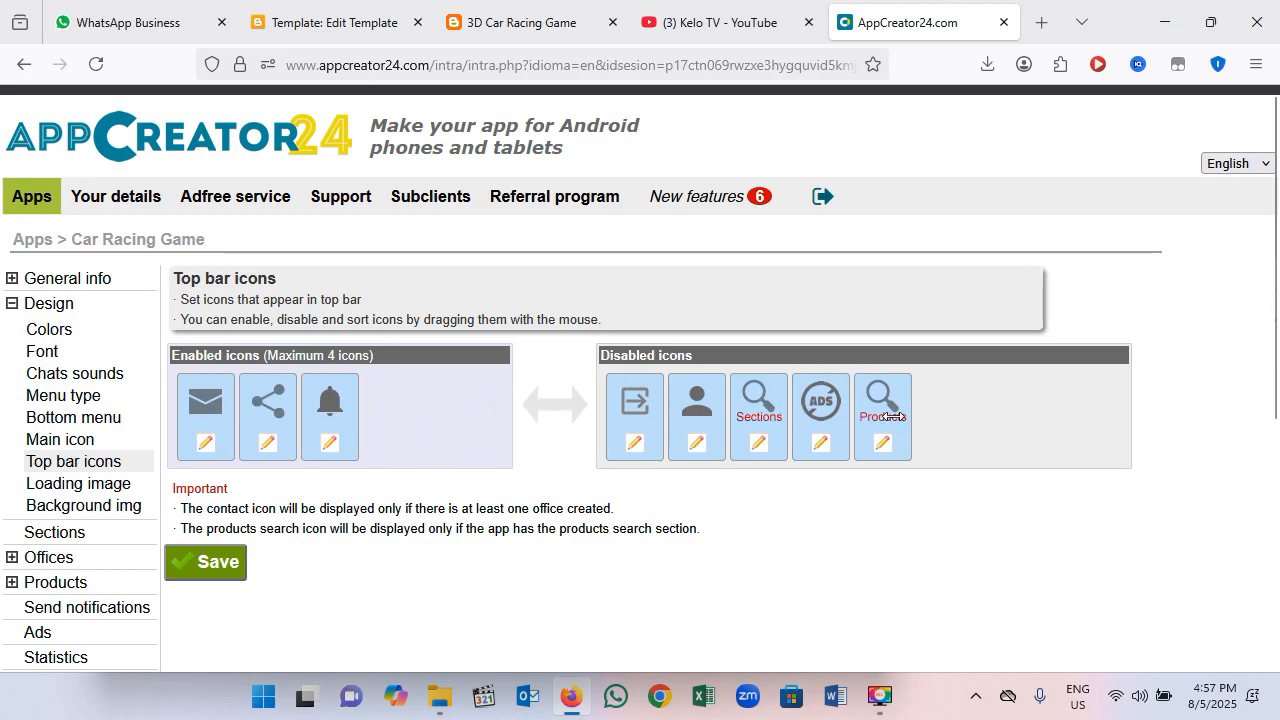
drag(330, 405, 859, 408)
drag(262, 411, 955, 445)
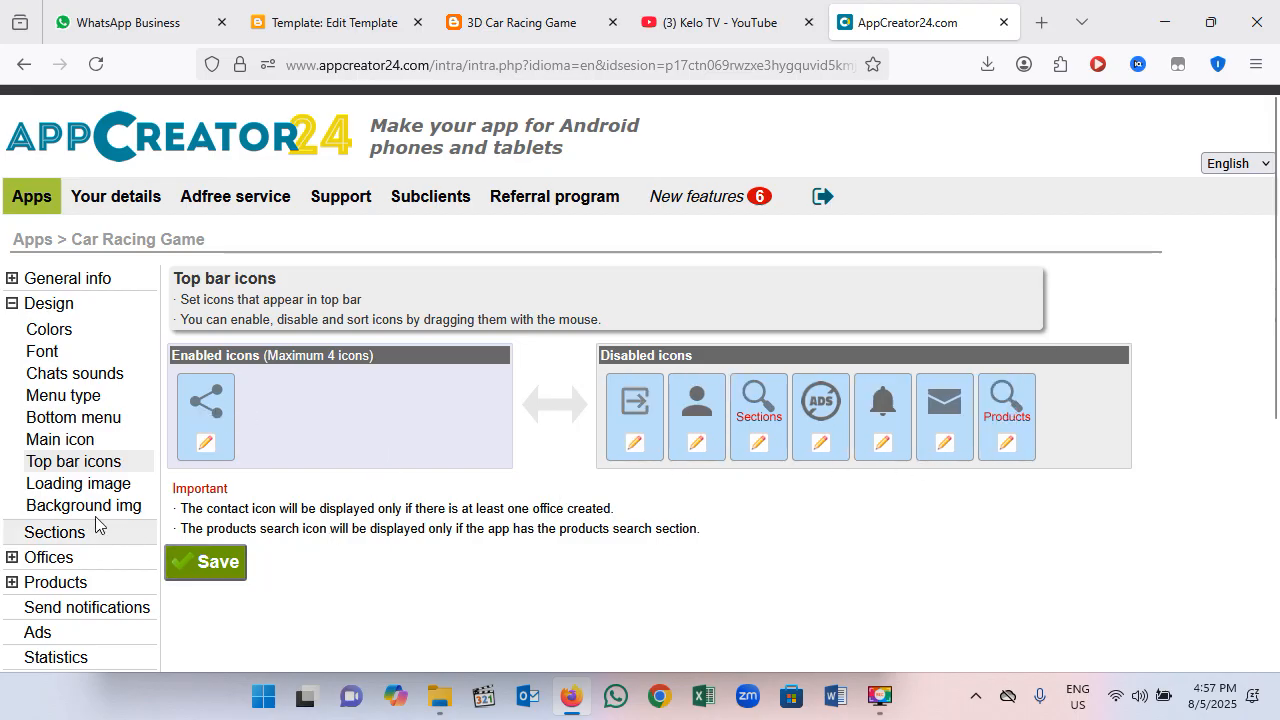
Step: Review the design settings for the loading (splash) image and the background image
click(50, 489)
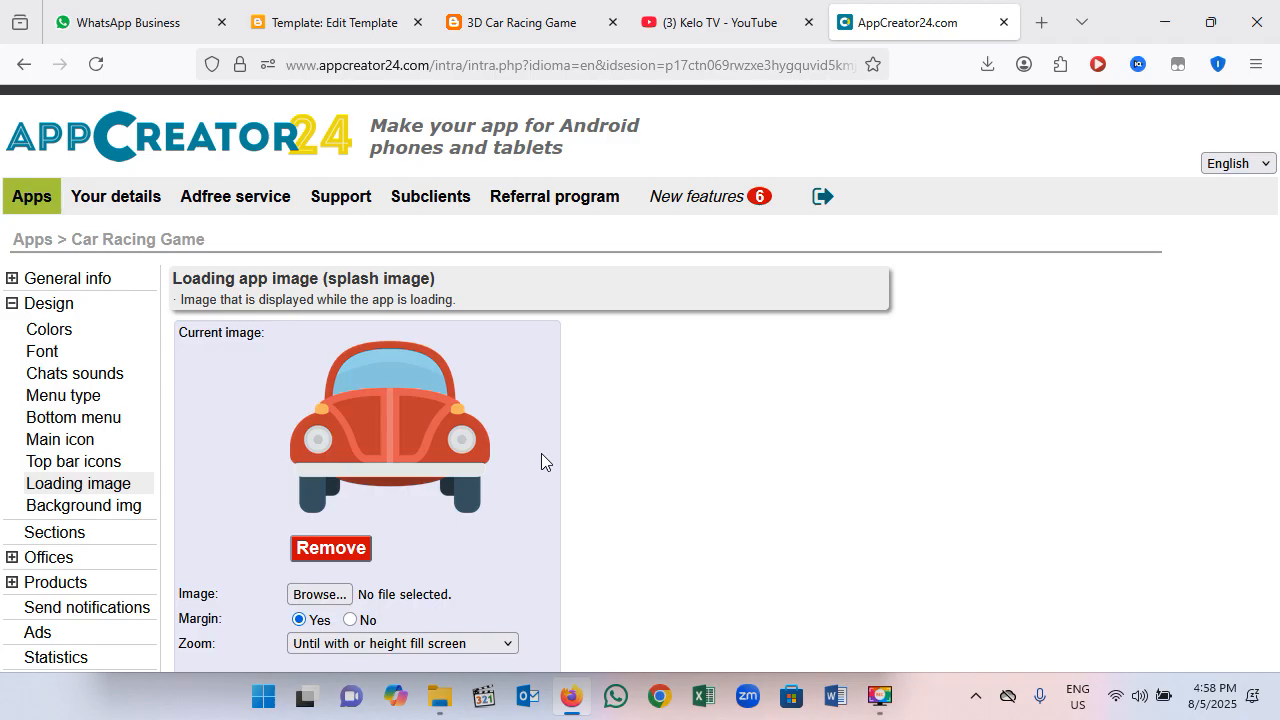
scroll(540, 455, down, 2)
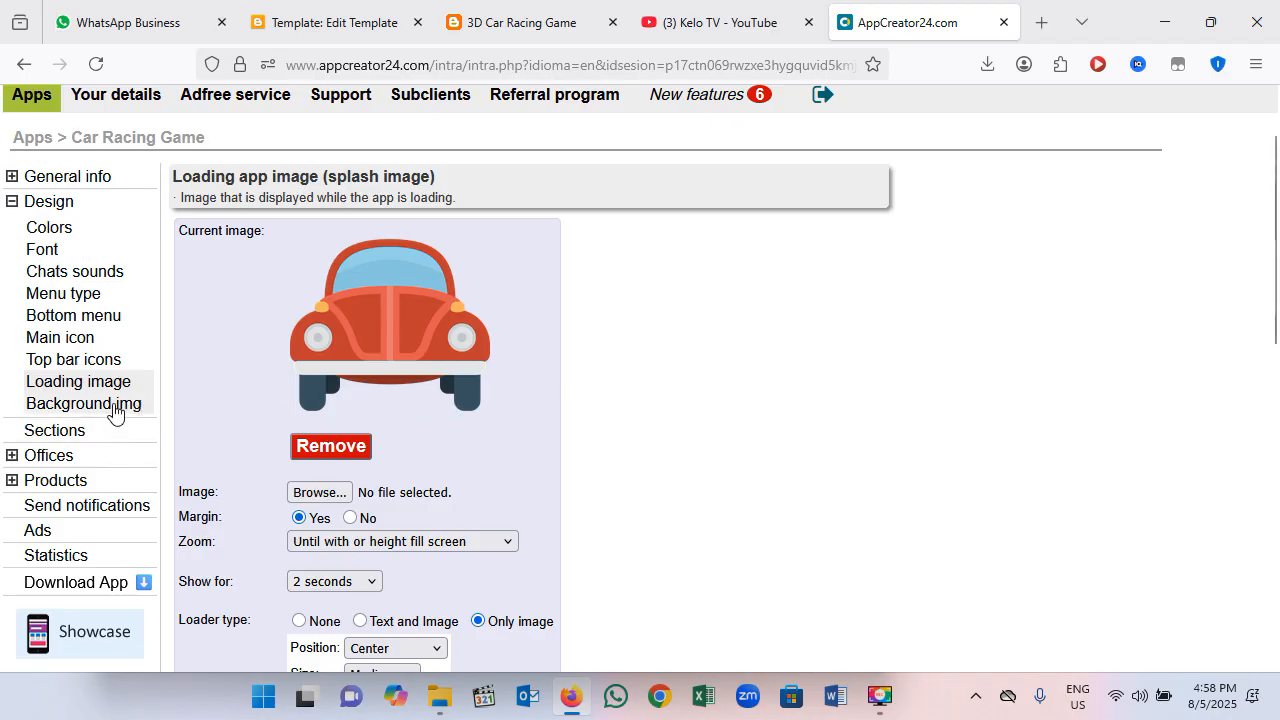
click(71, 412)
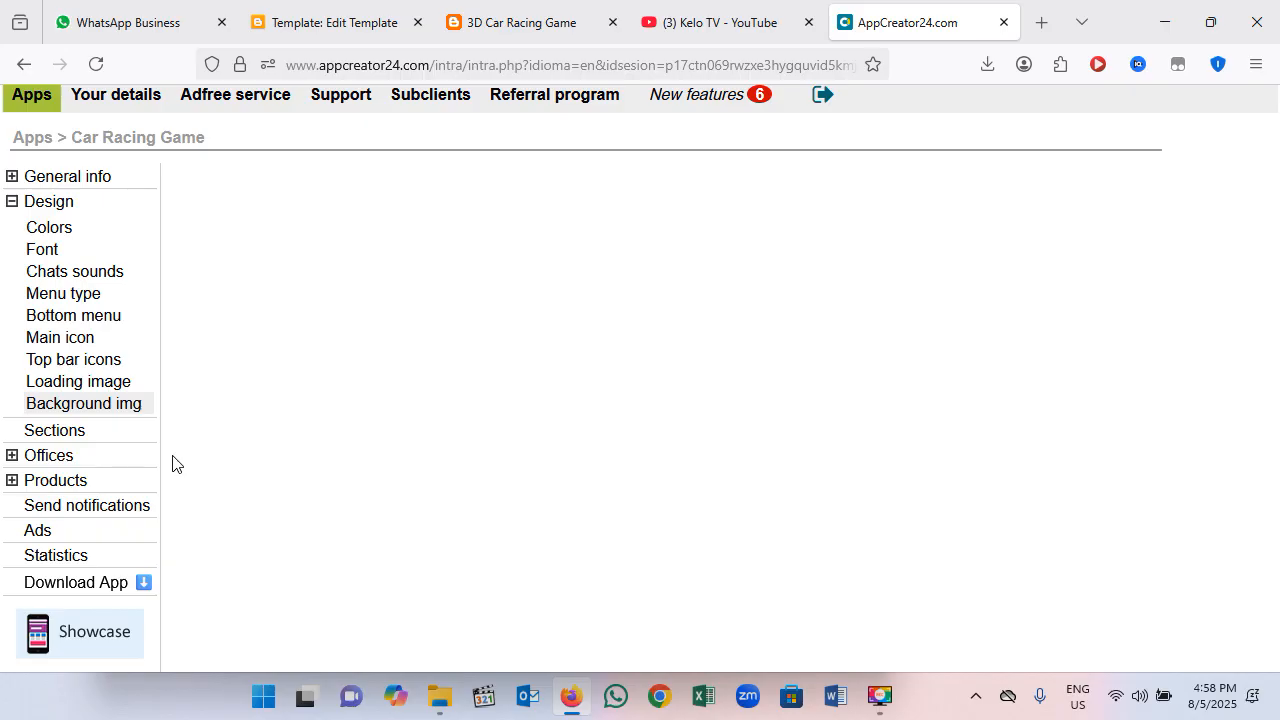
scroll(355, 376, down, 2)
scroll(300, 410, up, 3)
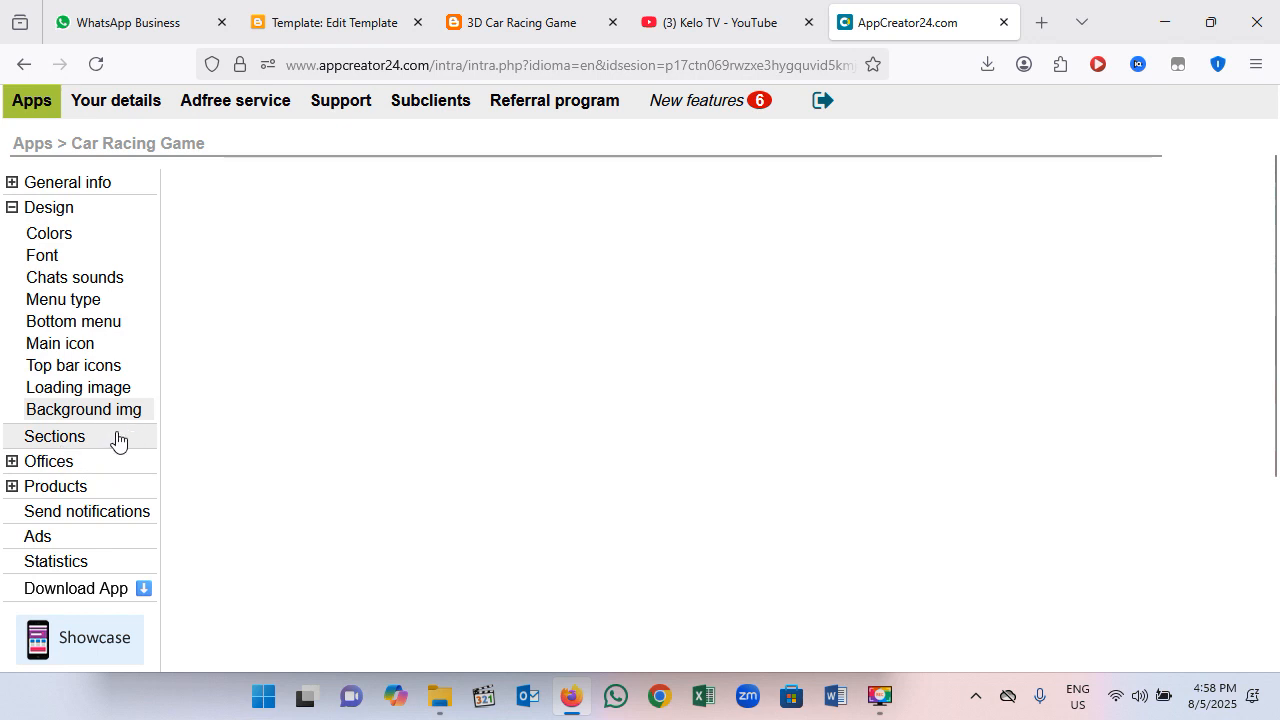
scroll(116, 428, up, 1)
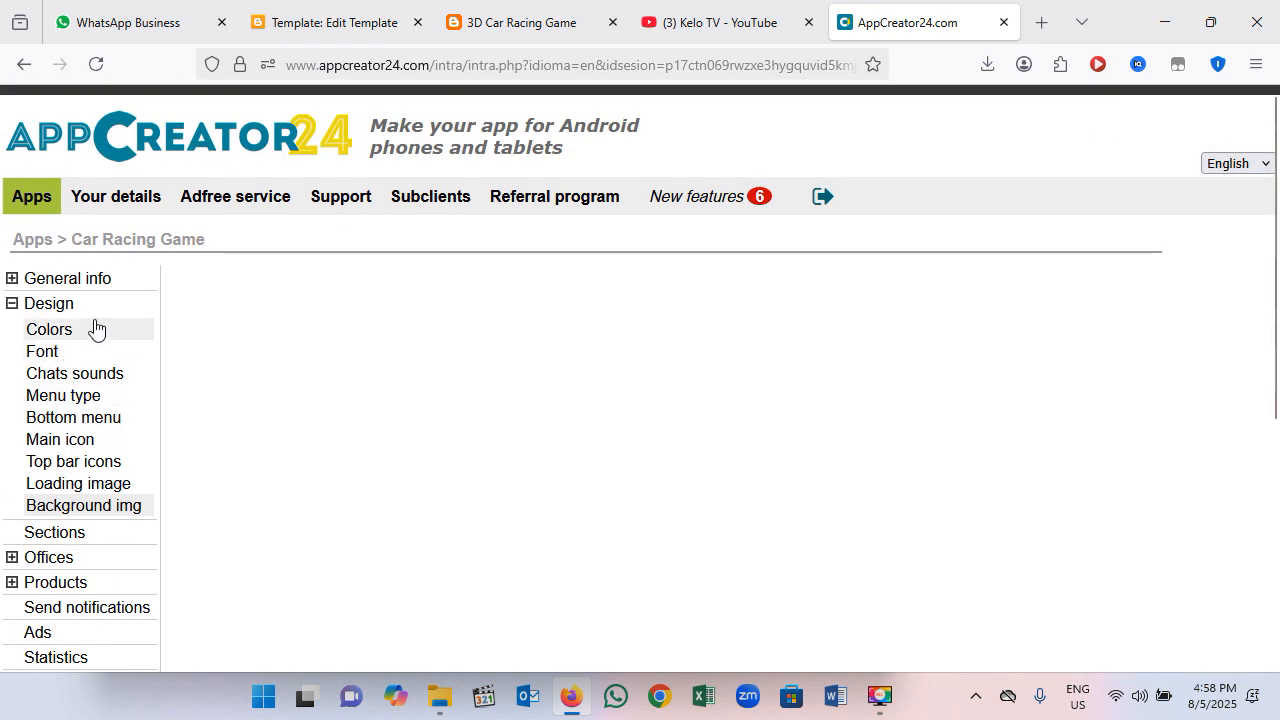
Step: Review the general app name and icon settings, including the permissions, the Admob/Google App ID and the file generation options
click(42, 306)
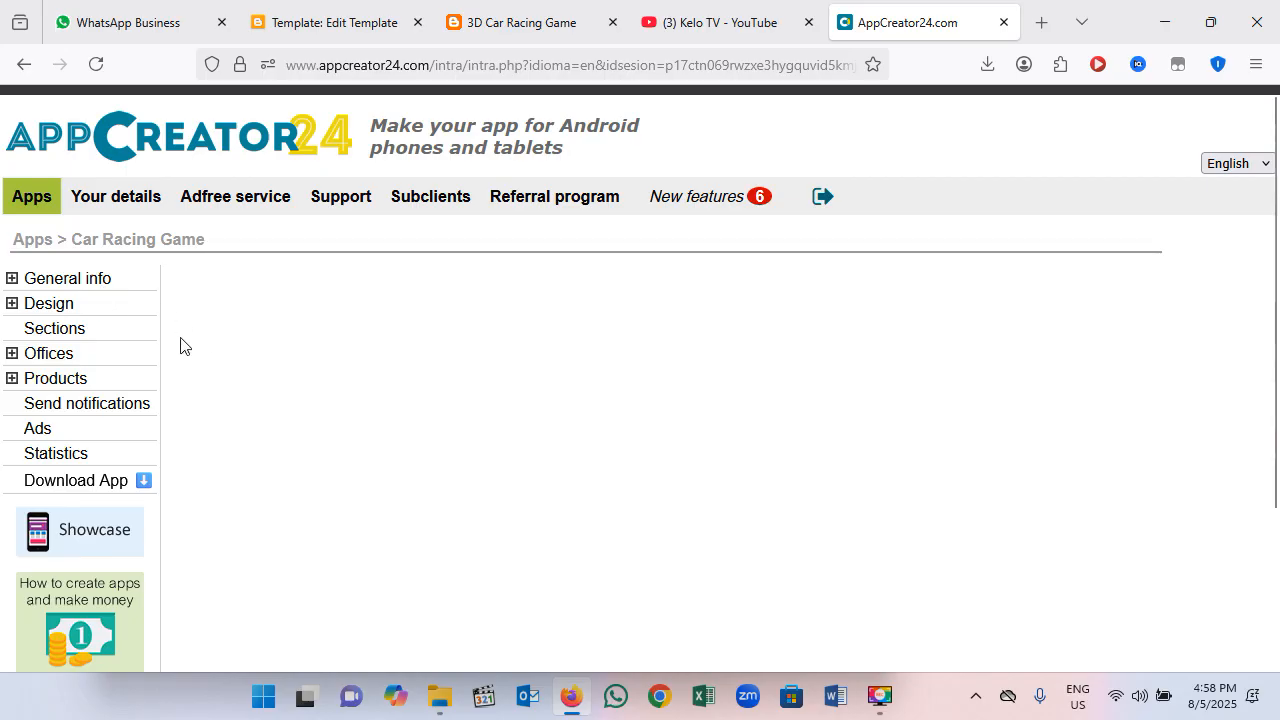
click(99, 283)
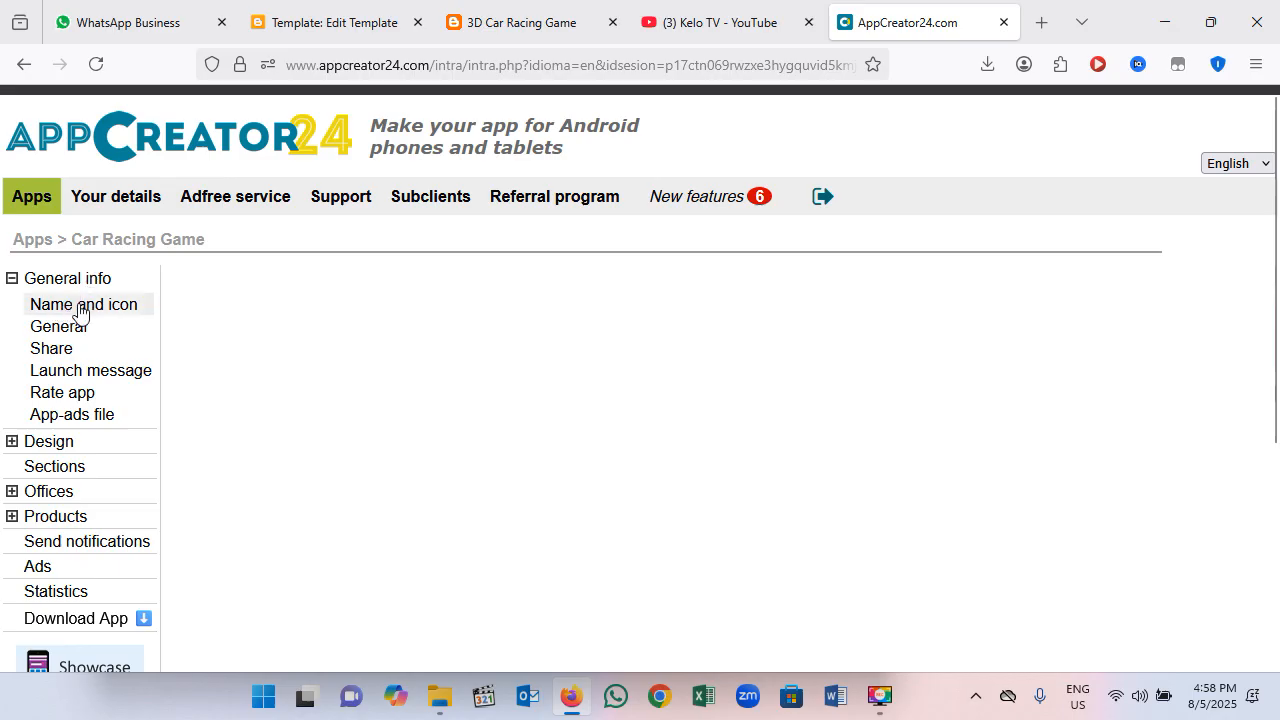
click(82, 310)
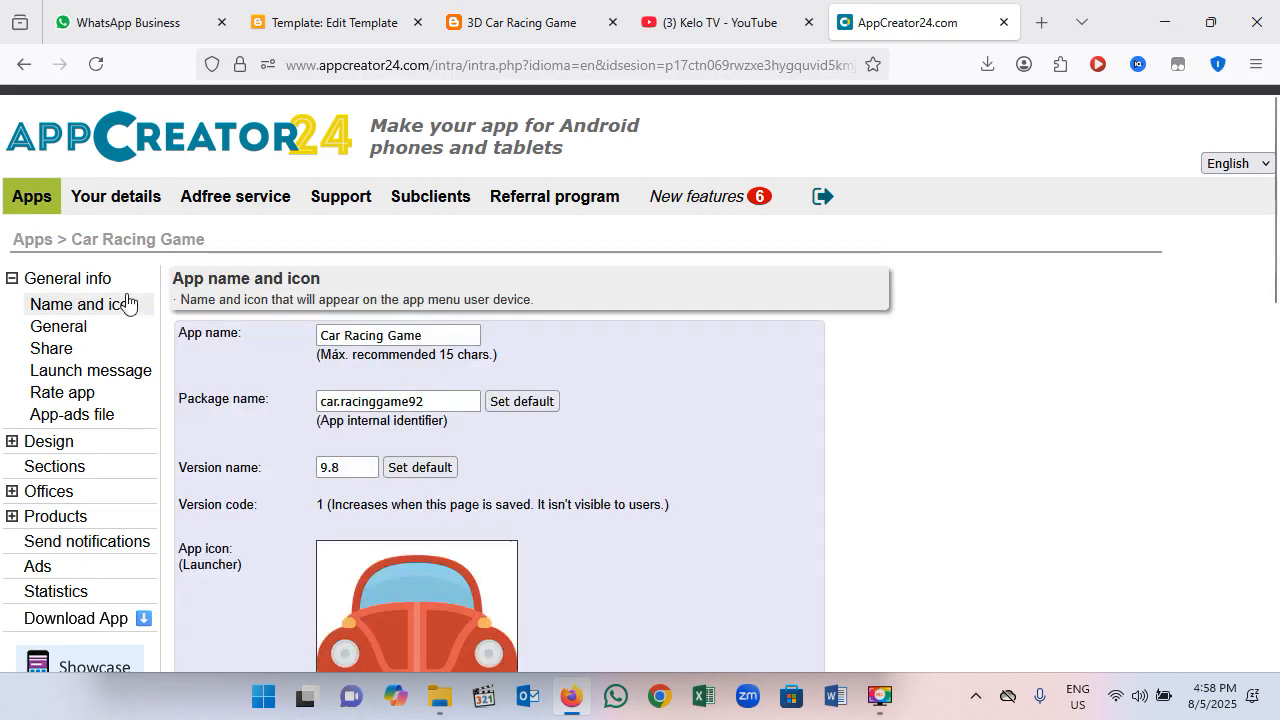
scroll(780, 452, down, 4)
scroll(769, 450, down, 5)
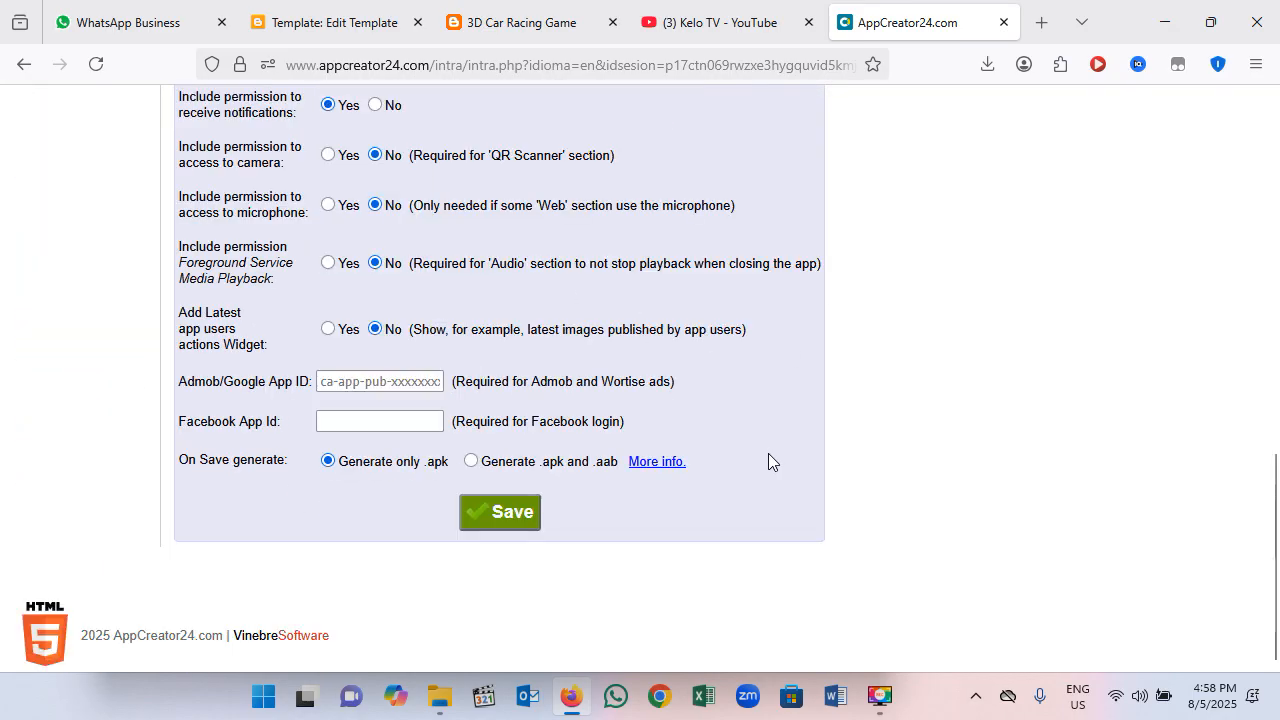
click(418, 381)
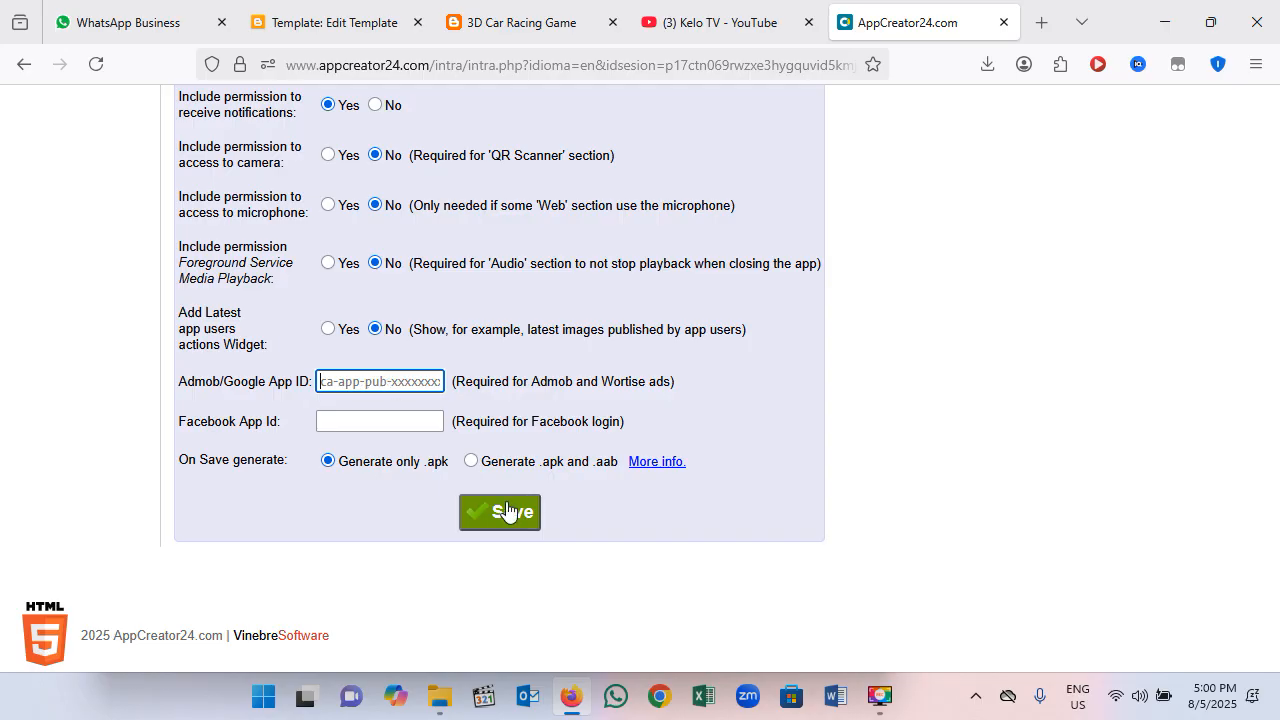
scroll(508, 453, up, 5)
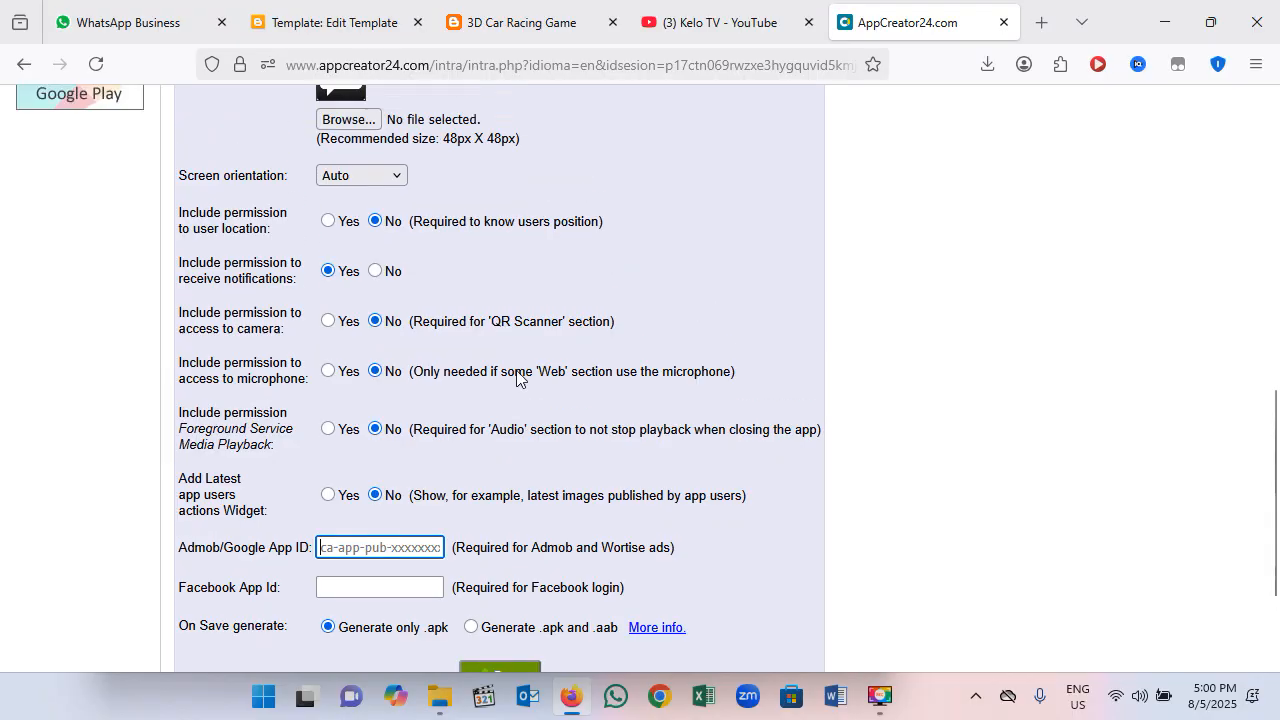
scroll(300, 373, up, 3)
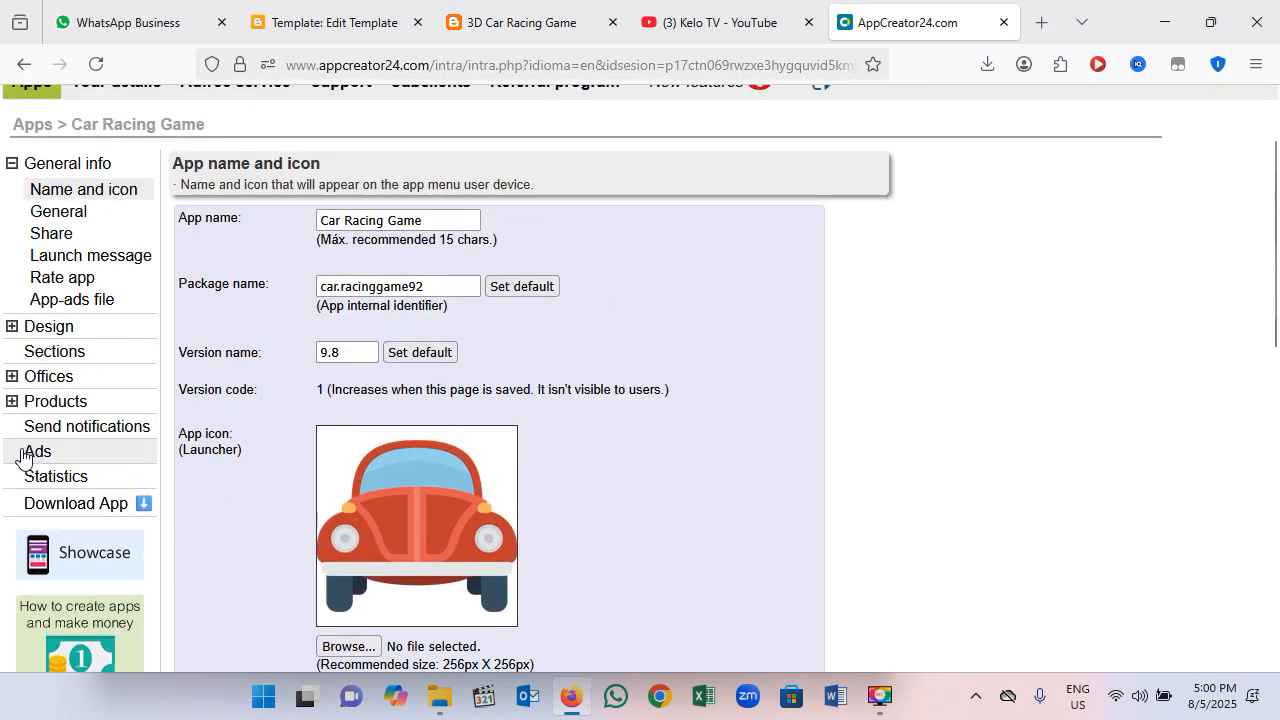
Step: Examine the app's ad settings for banner, interstitial and native ads
click(41, 457)
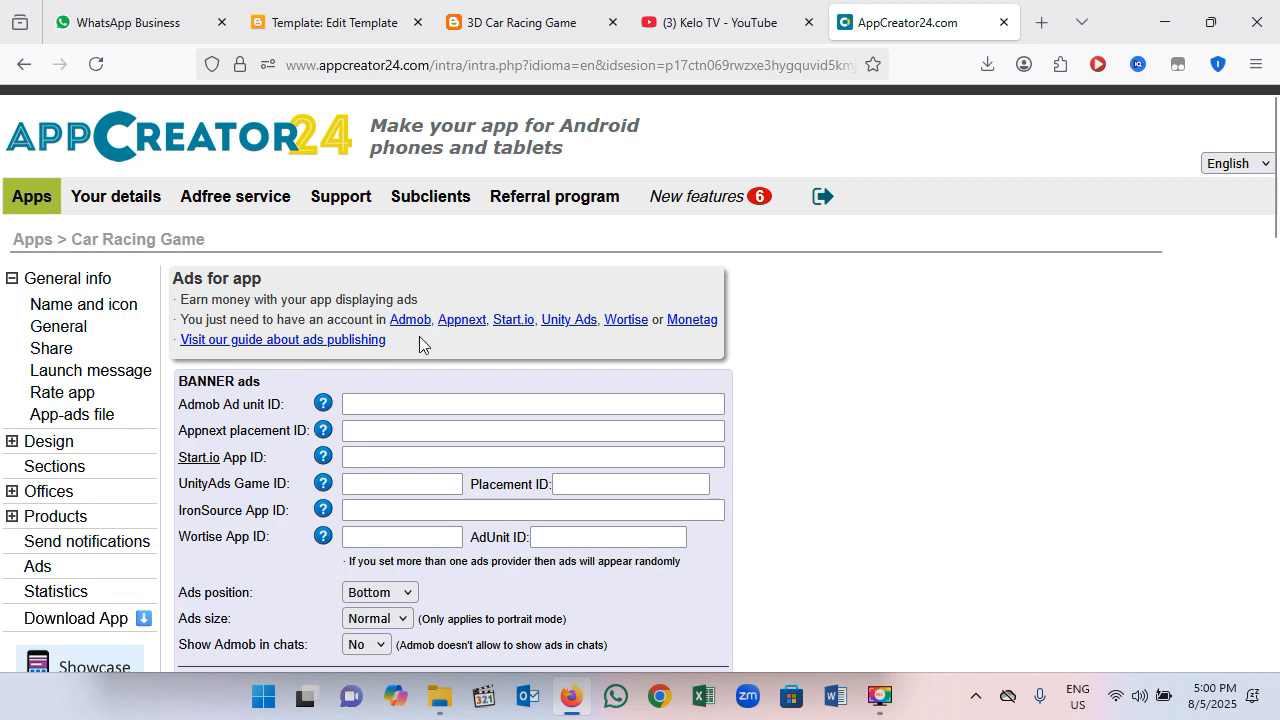
scroll(363, 374, down, 5)
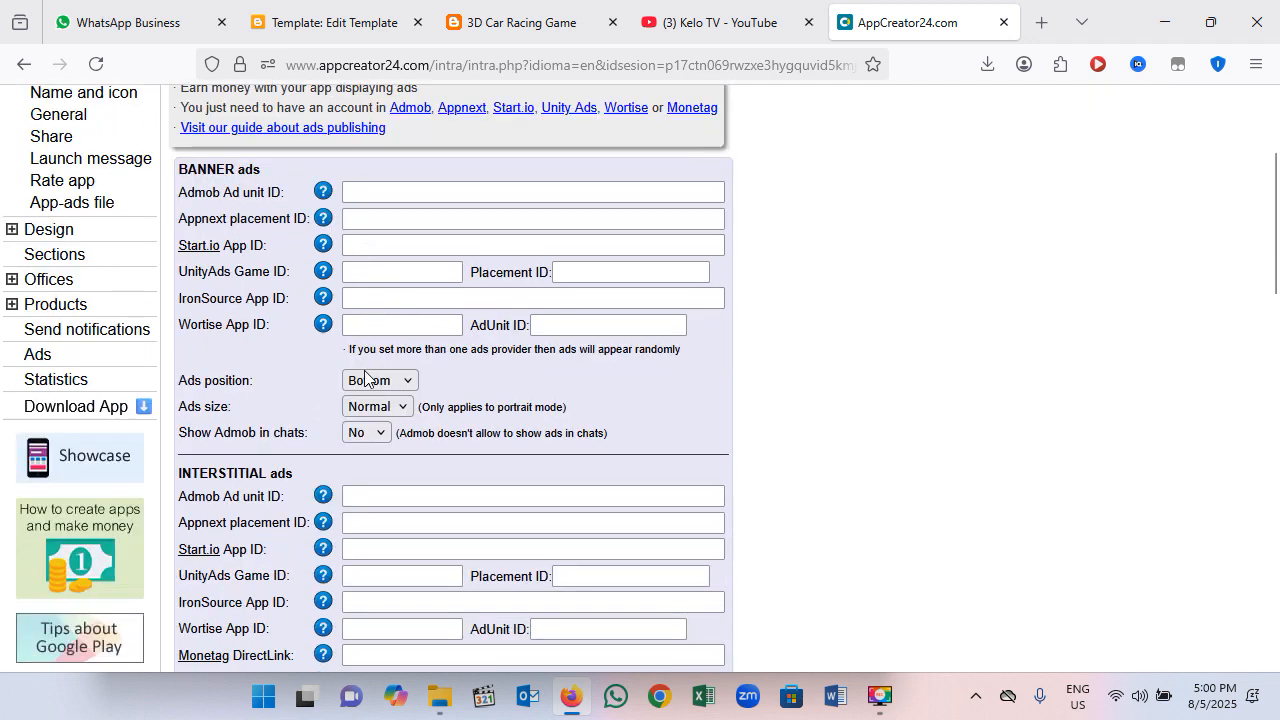
scroll(361, 390, down, 4)
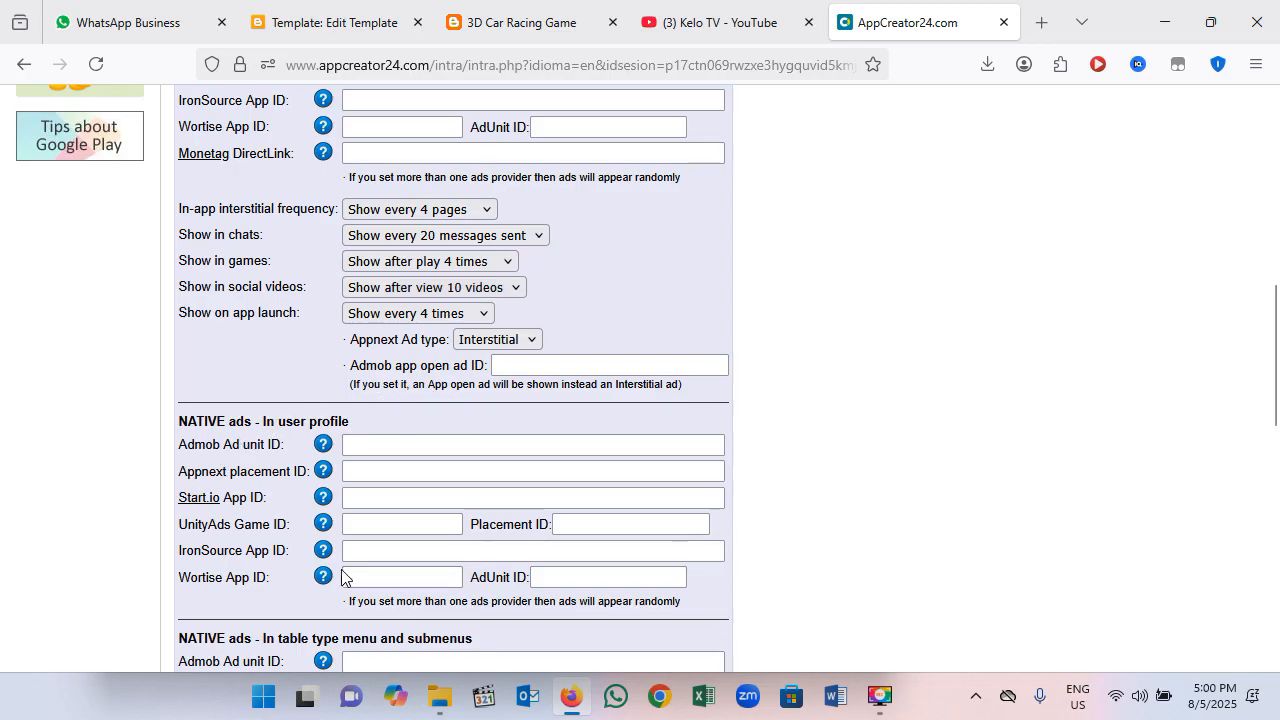
scroll(423, 413, down, 3)
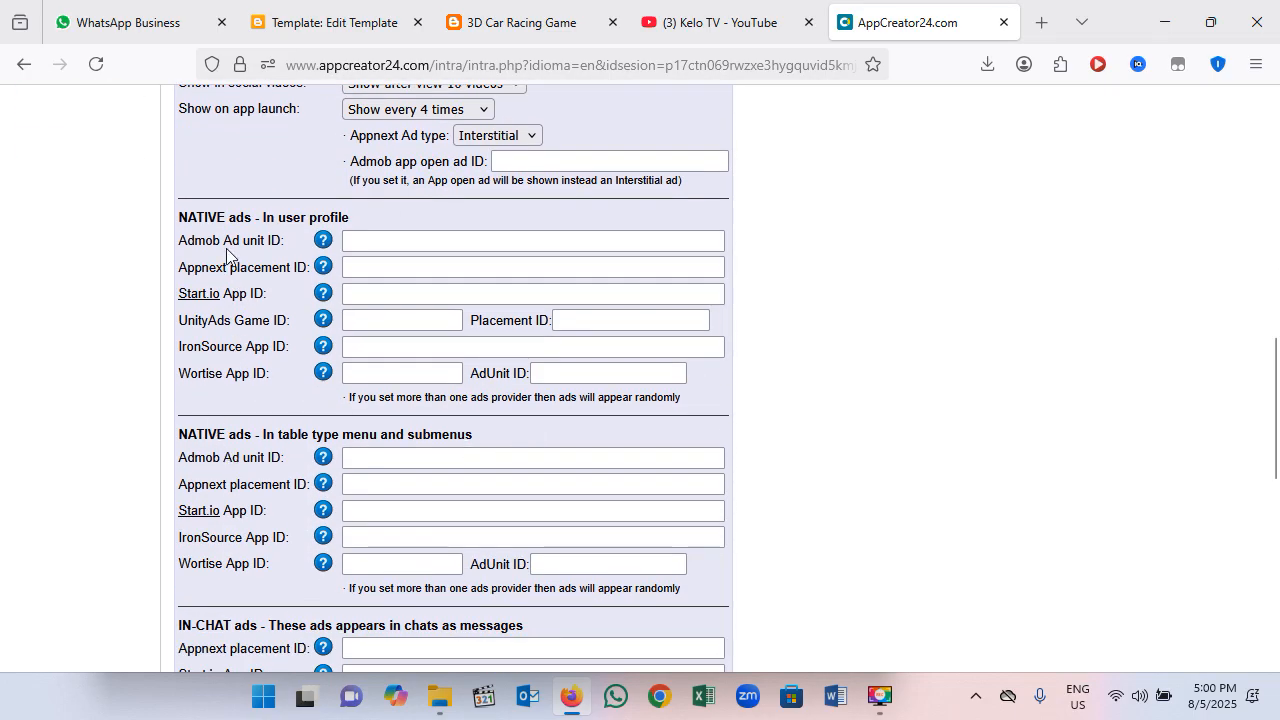
Step: Examine the app's in-chat and rewarded video ad settings
scroll(260, 335, down, 6)
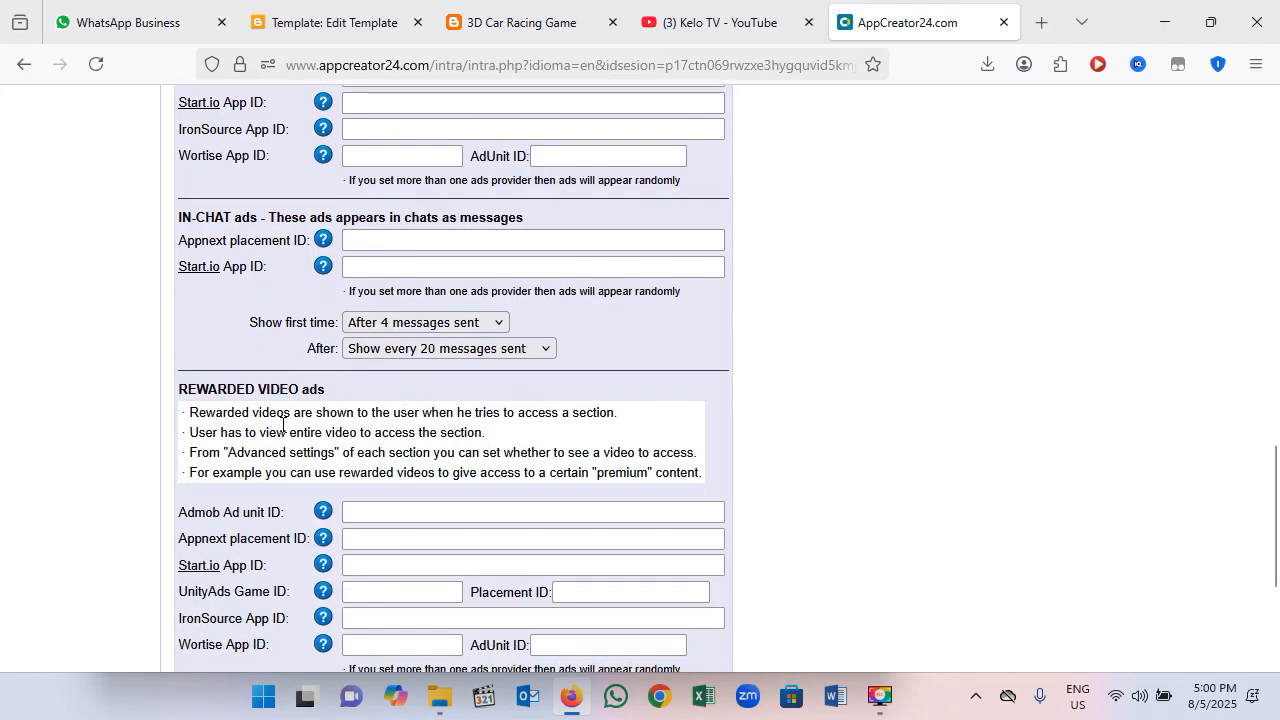
scroll(549, 412, down, 4)
scroll(469, 445, up, 10)
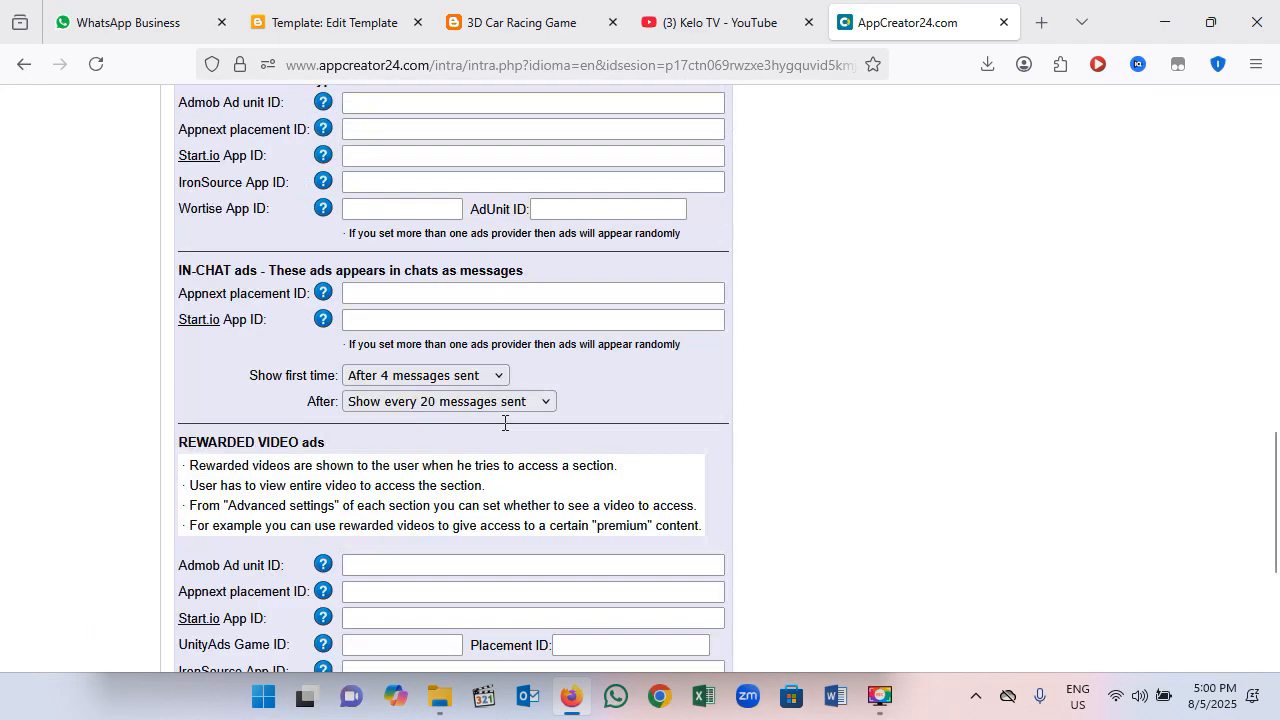
scroll(469, 445, up, 10)
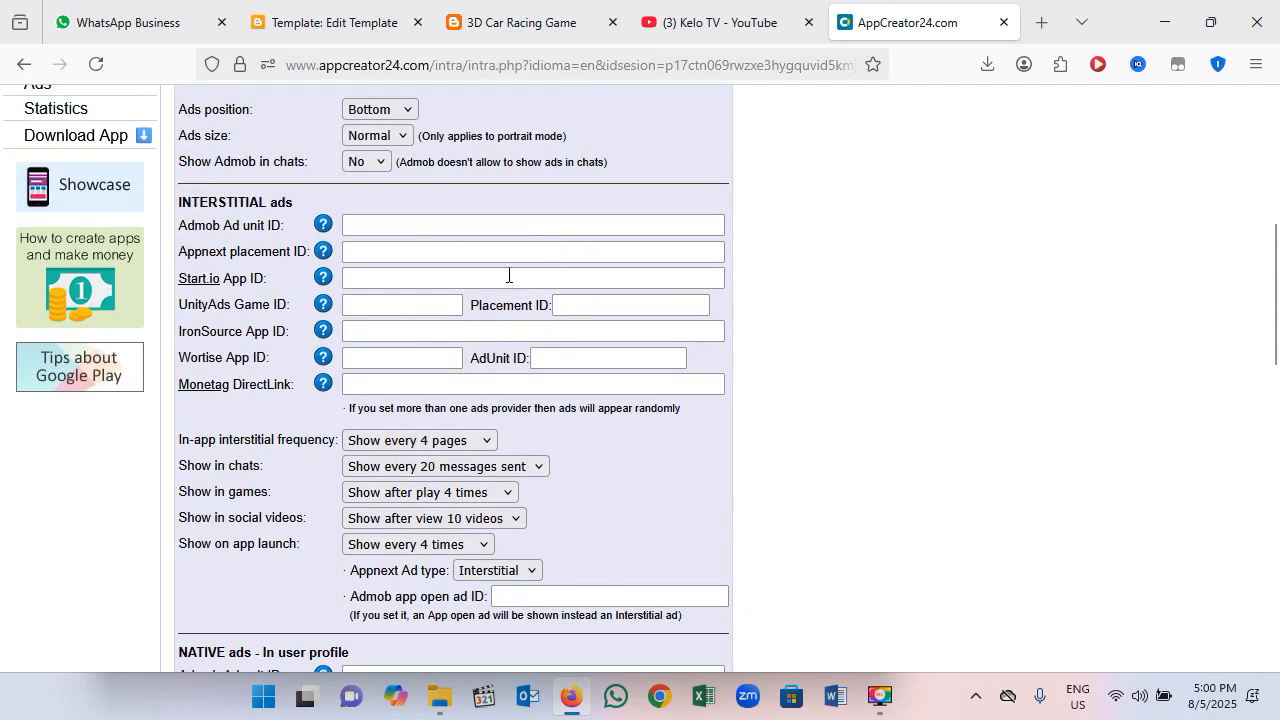
Step: Review the banner ads' Admob ad unit ID field and the options for ad position, ad size and showing Admob in chats
click(370, 230)
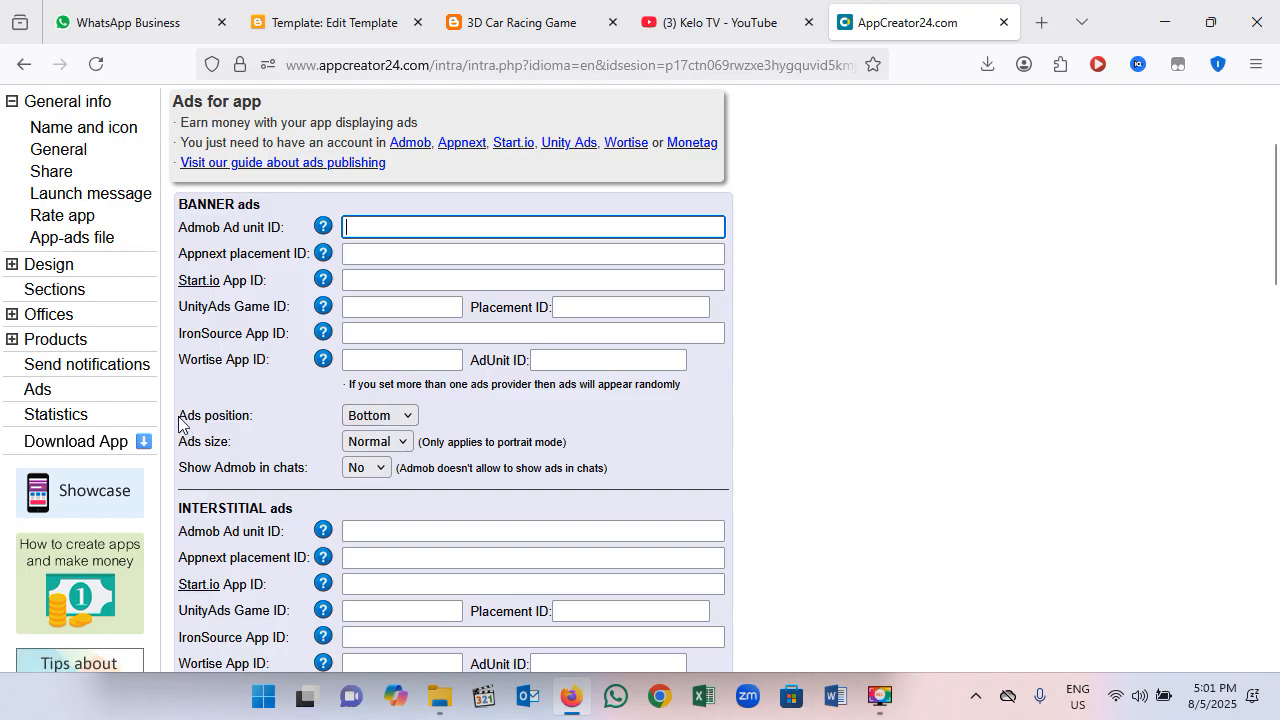
click(405, 419)
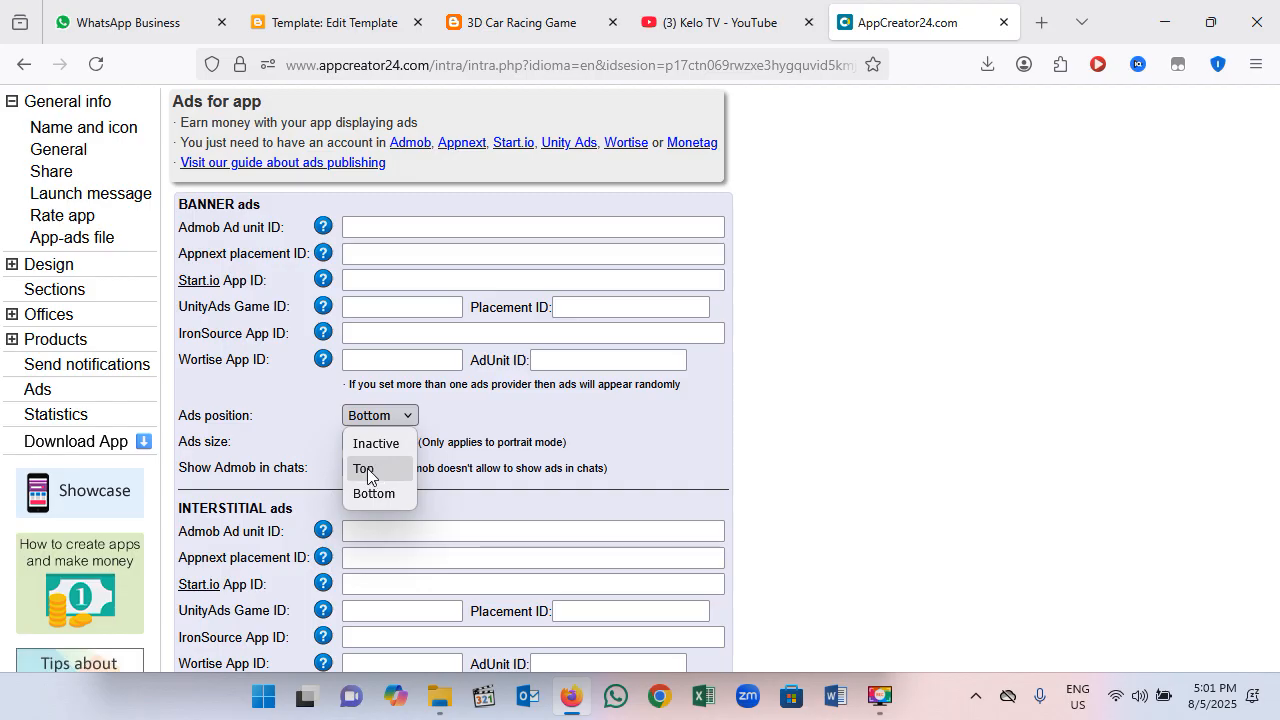
click(521, 432)
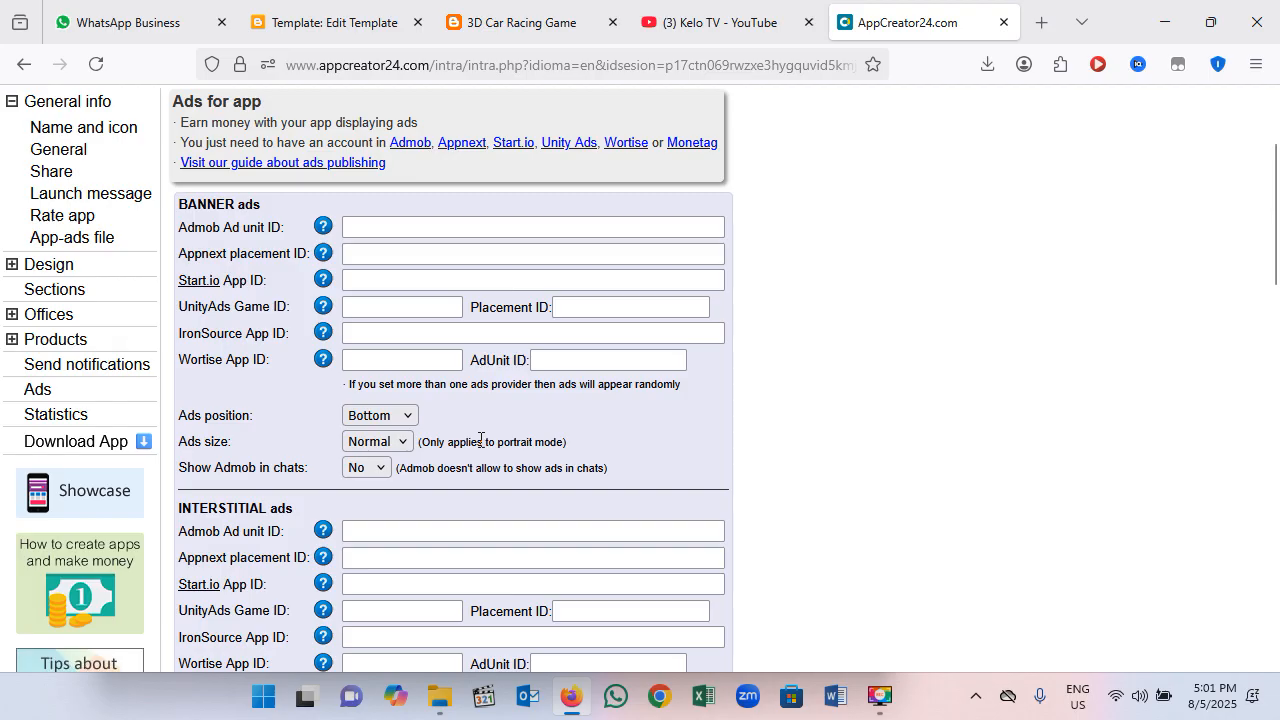
click(407, 445)
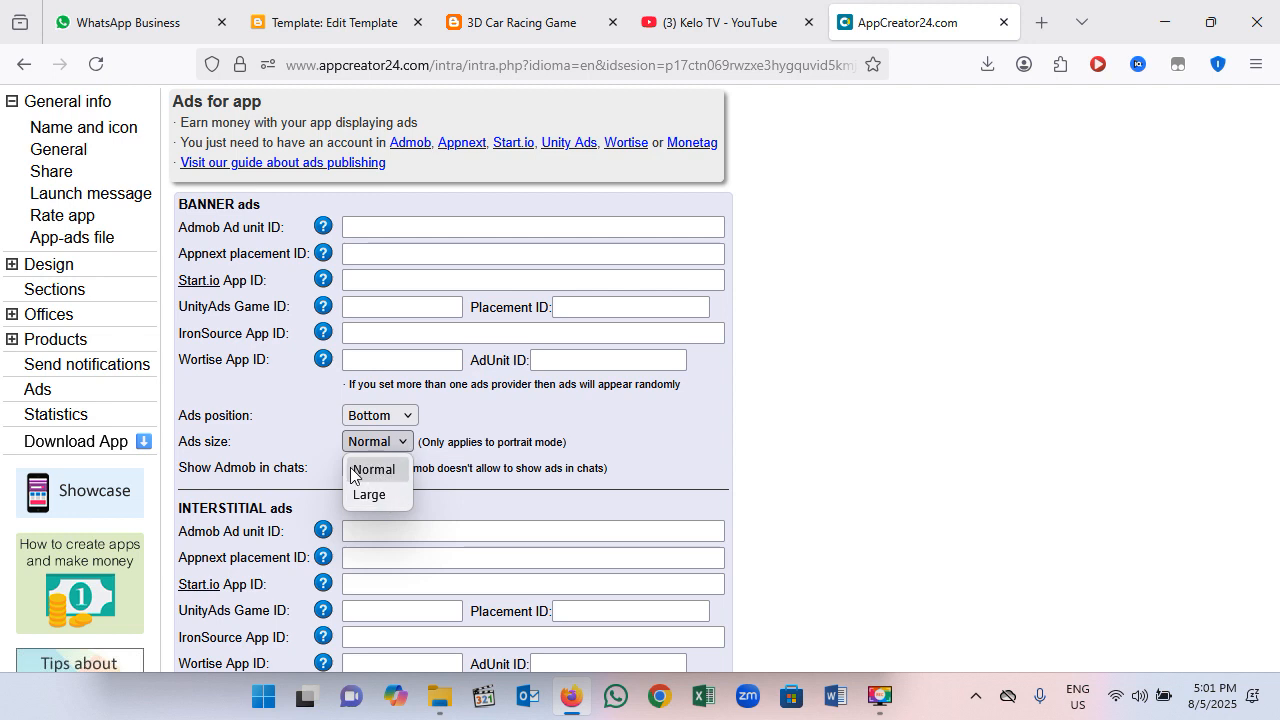
click(447, 462)
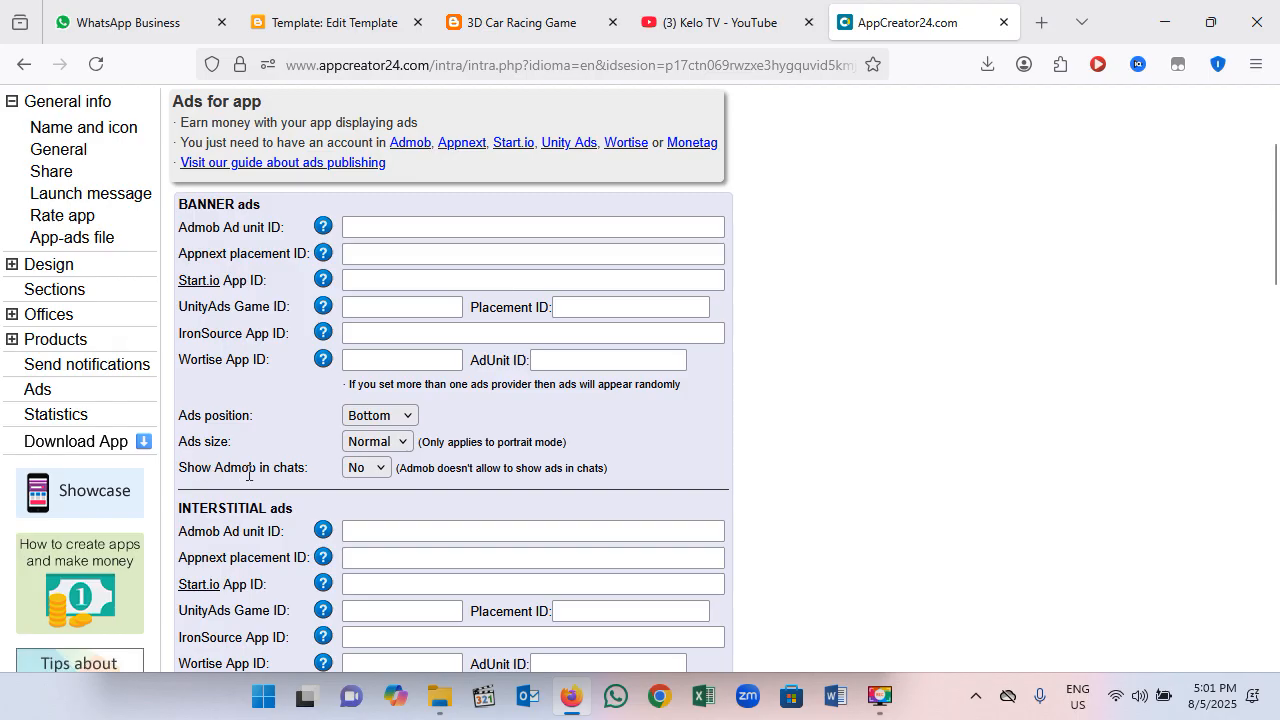
click(386, 469)
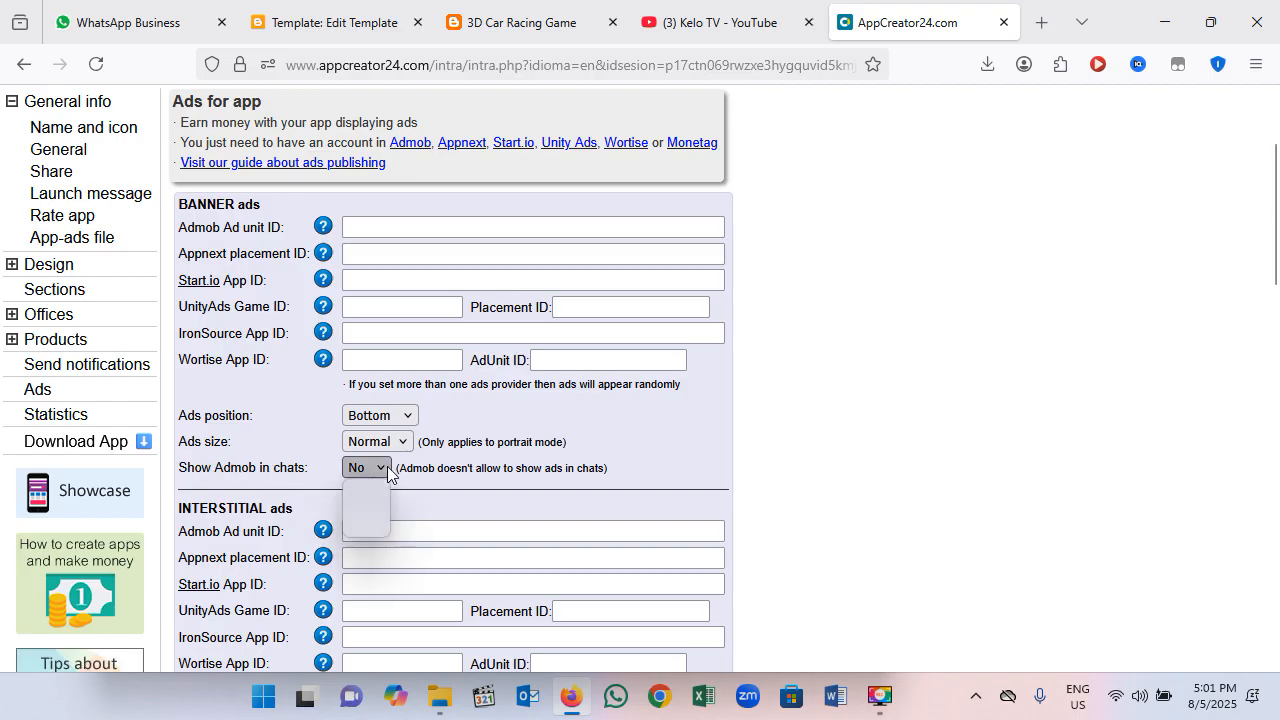
click(549, 469)
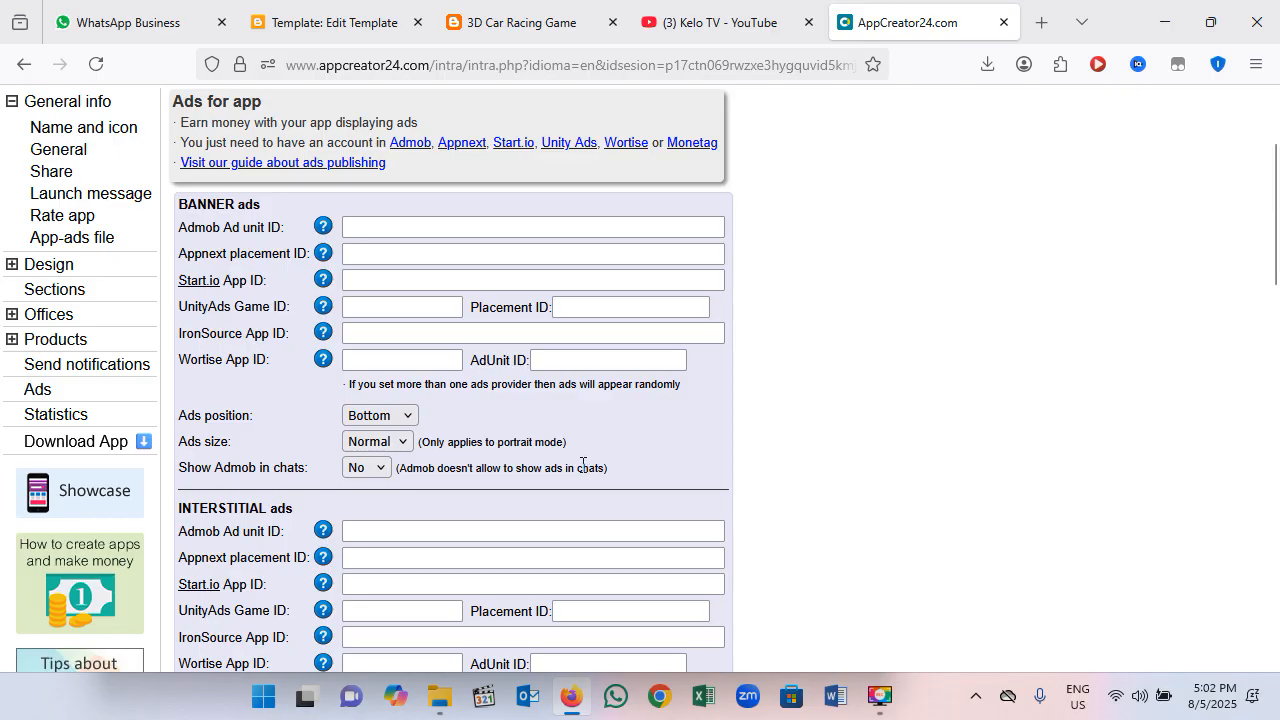
click(372, 470)
click(508, 466)
Step: Review the remaining ad settings from interstitial ads down to the rewarded video Admob ad unit ID
scroll(624, 457, down, 4)
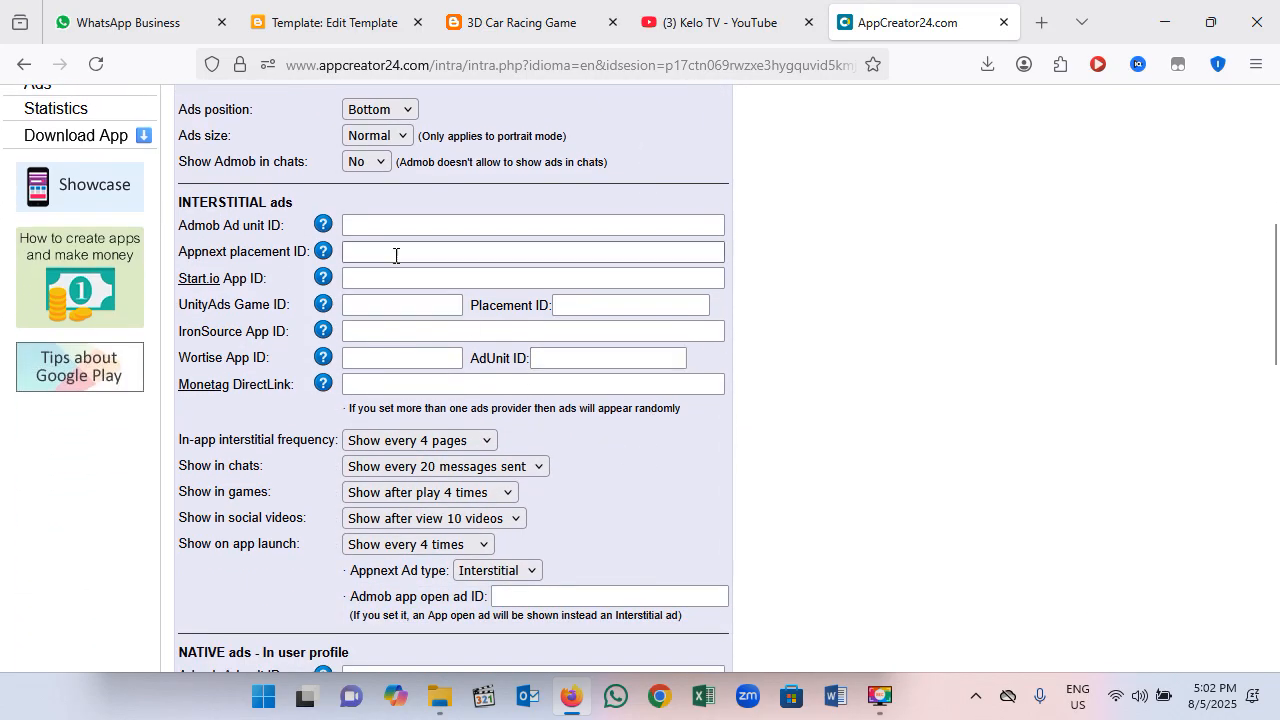
scroll(549, 527, down, 1)
scroll(549, 527, down, 7)
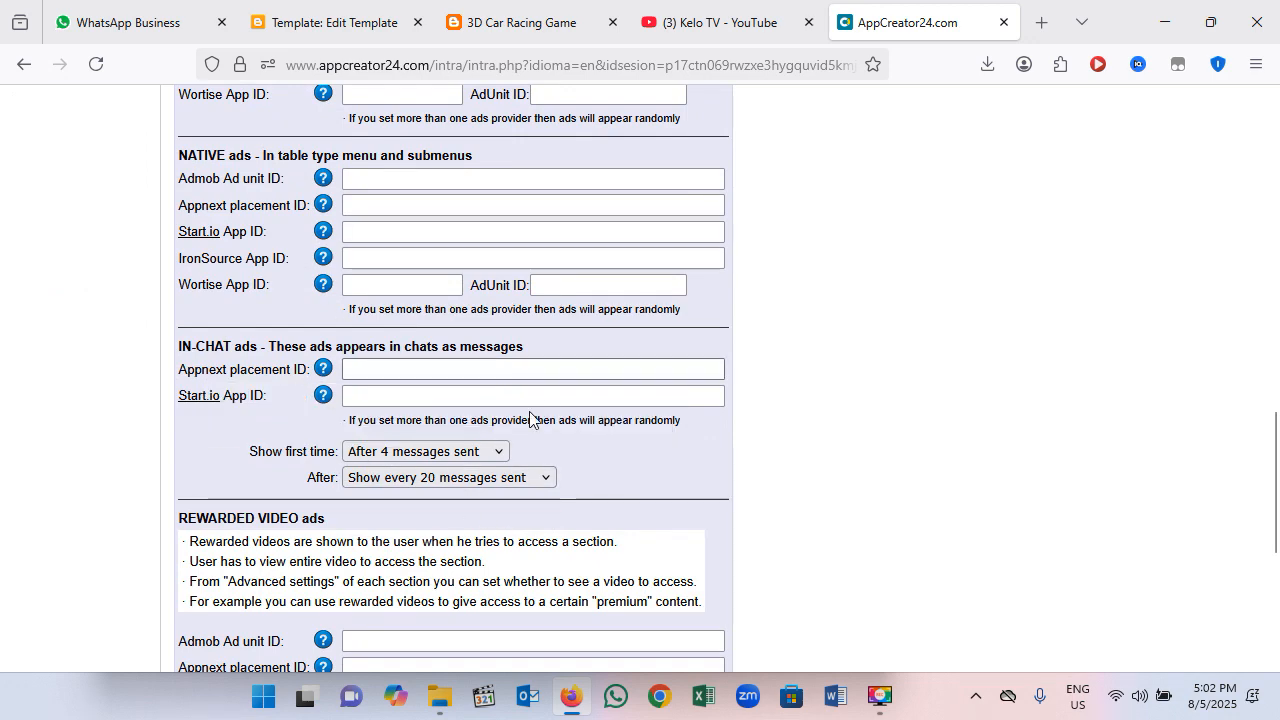
scroll(377, 427, down, 3)
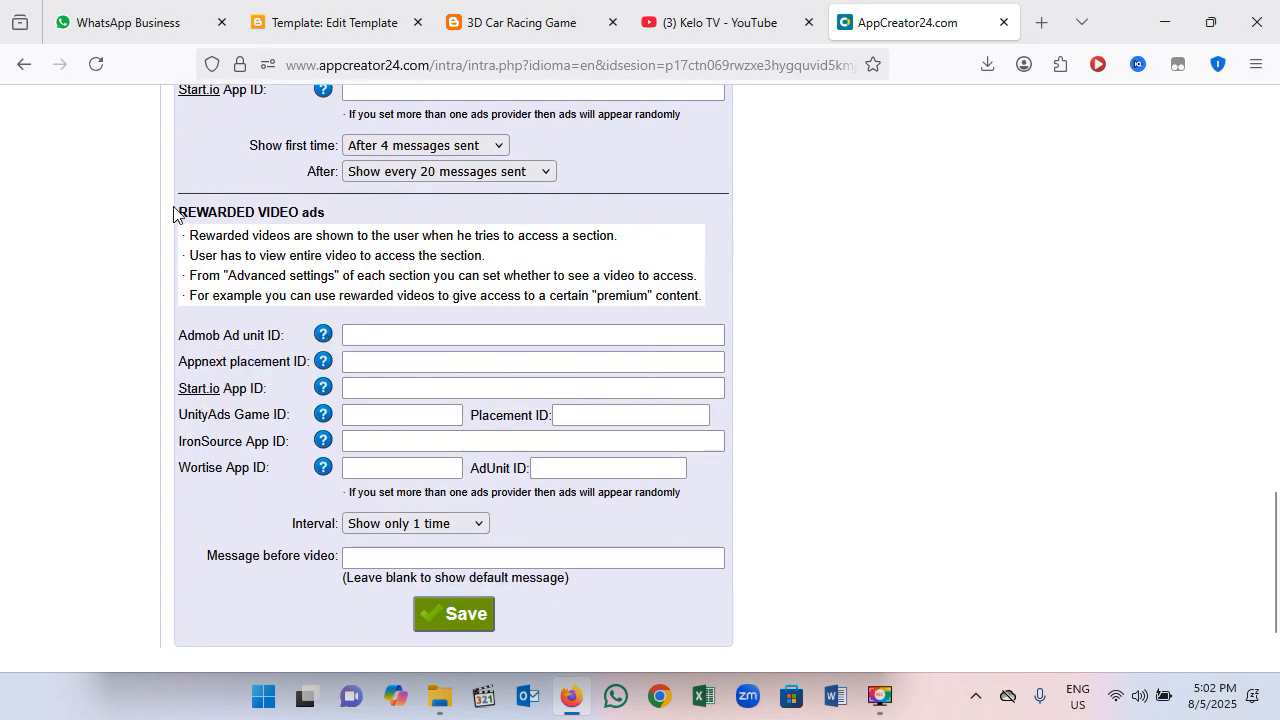
click(376, 333)
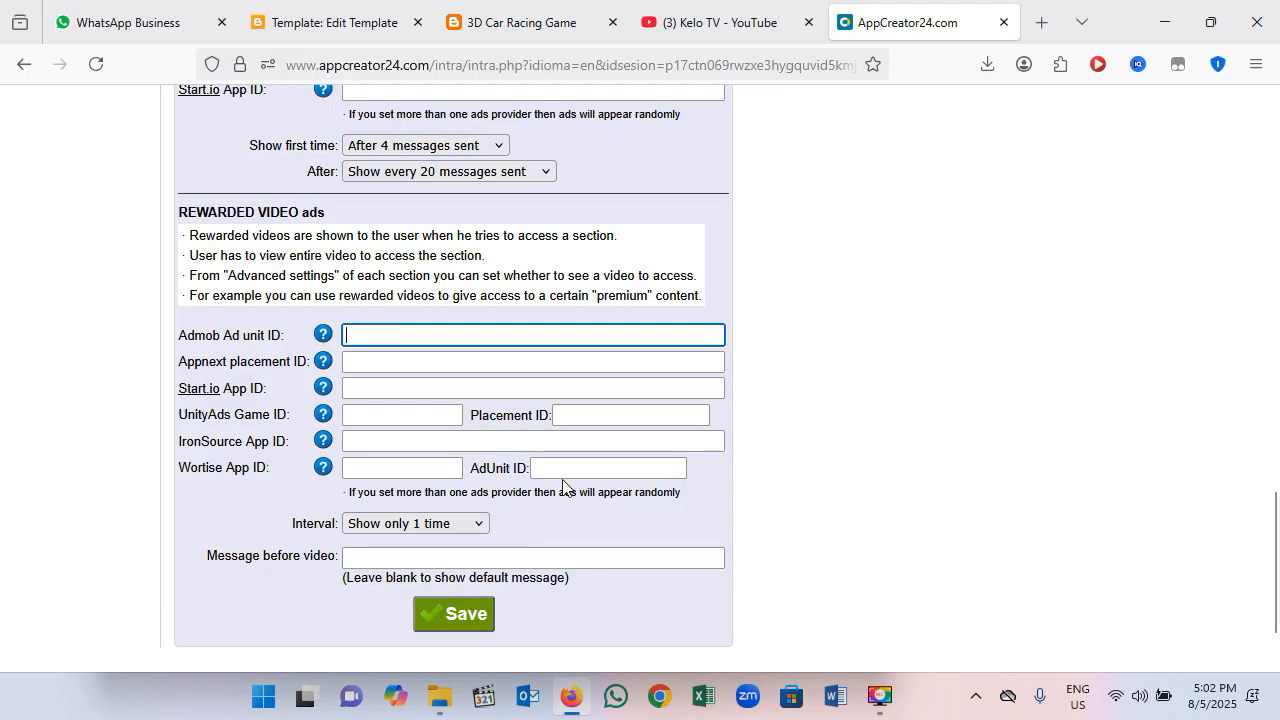
Step: Open the Car Racing Game download page and download the app as an Android APK file
scroll(652, 284, up, 3)
scroll(652, 284, up, 15)
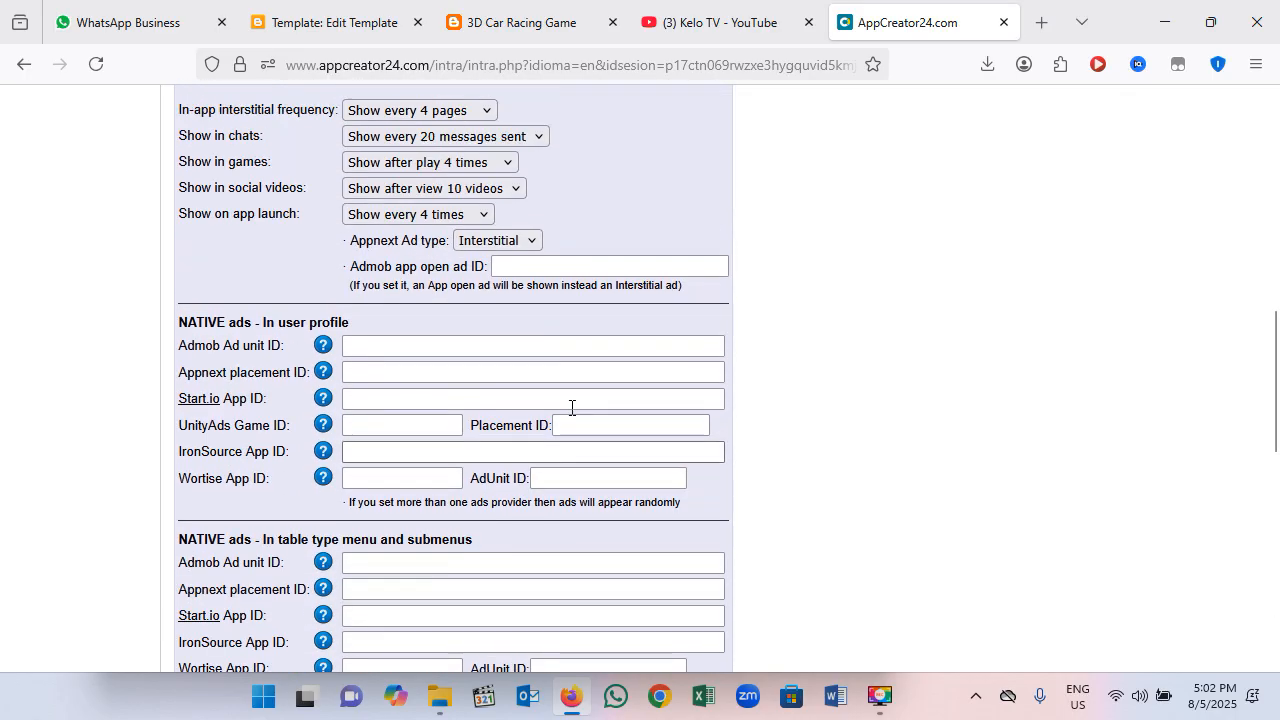
scroll(448, 418, up, 9)
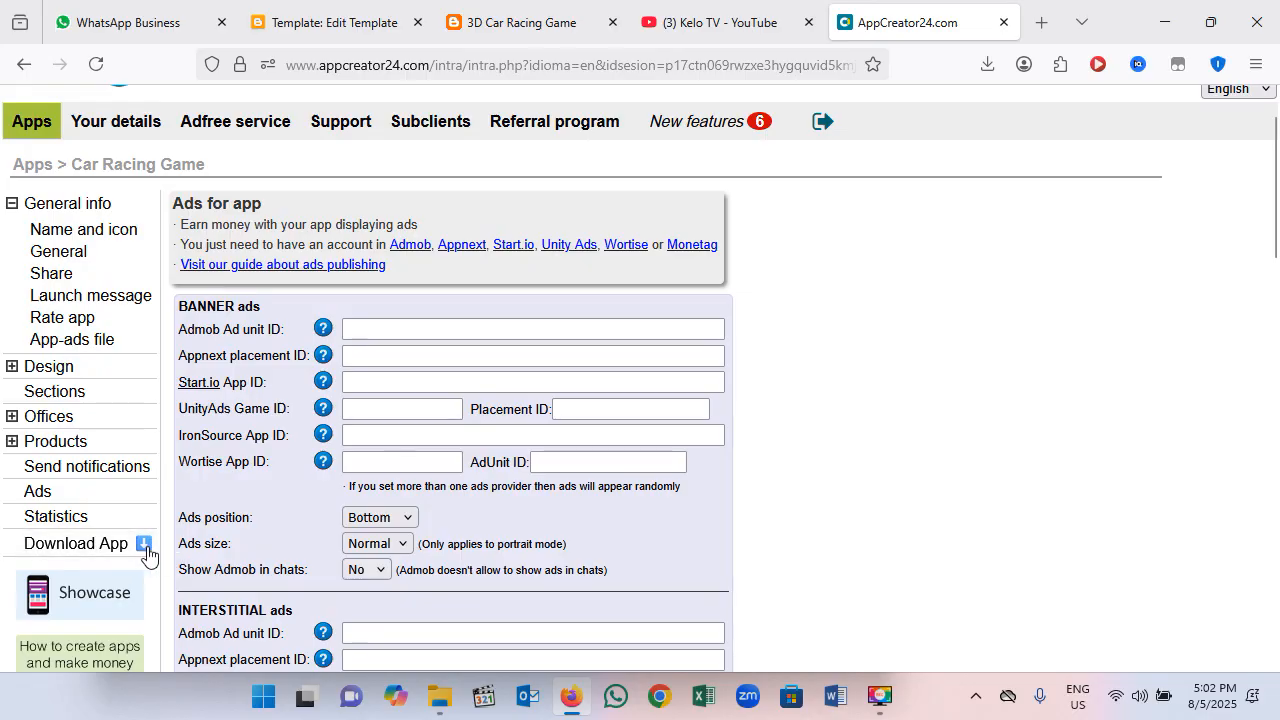
click(140, 553)
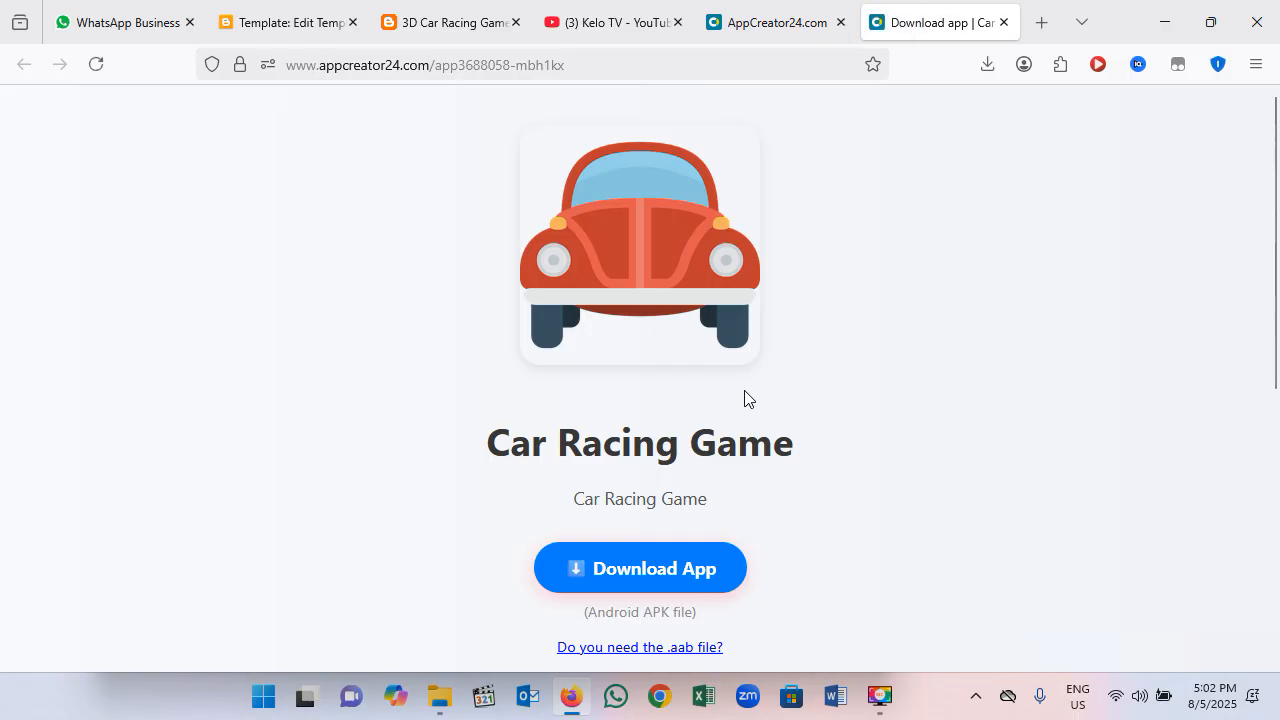
click(667, 576)
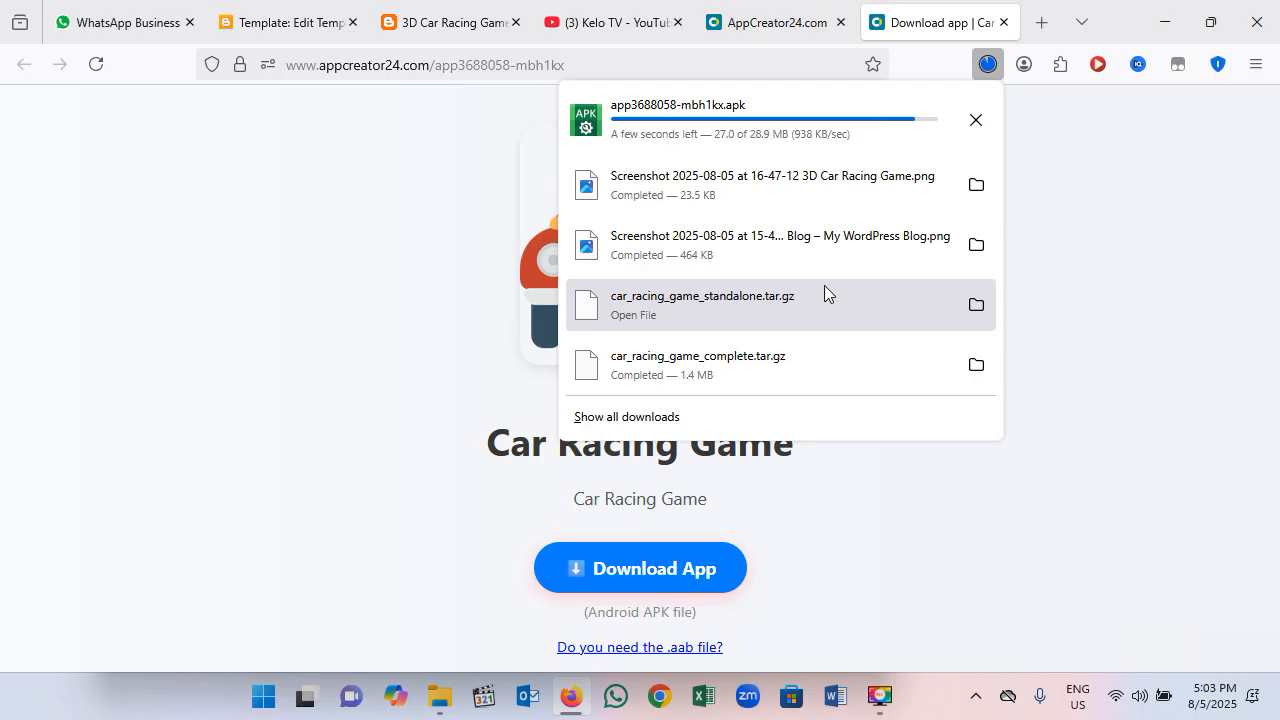
click(1208, 650)
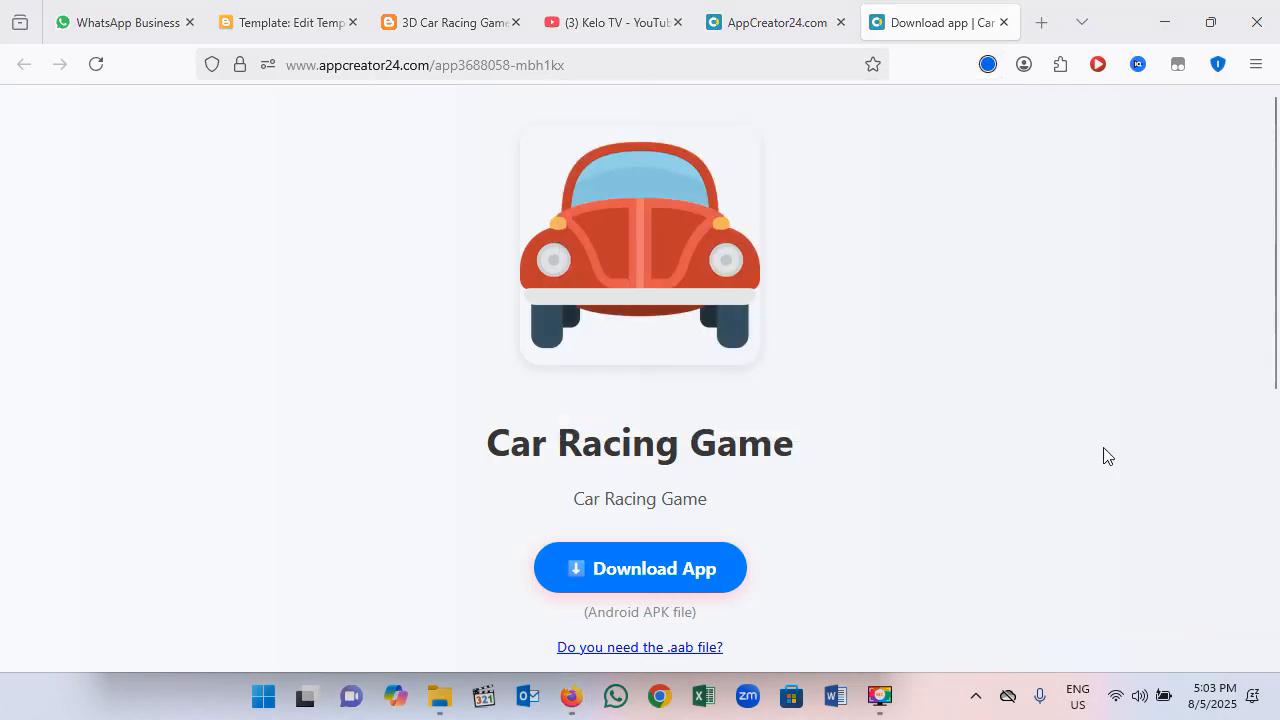